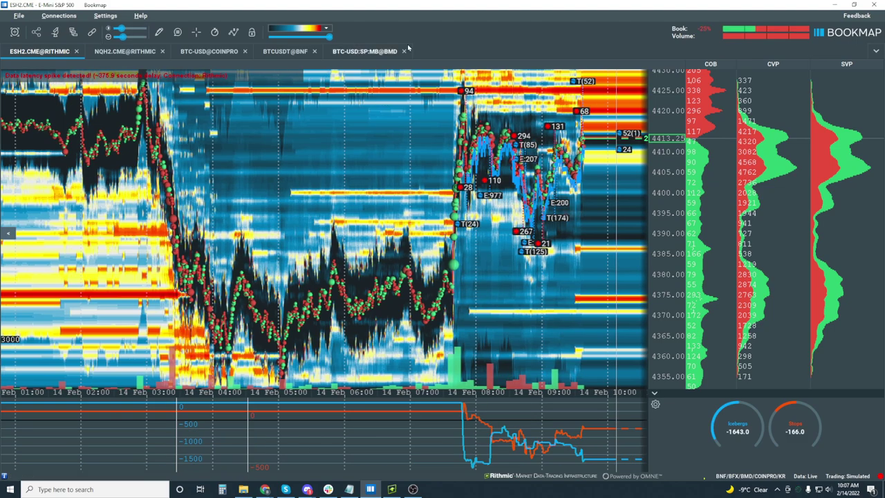
# Enable the dxFeed data connection and review the list of active connections.
pyautogui.click(62, 17)
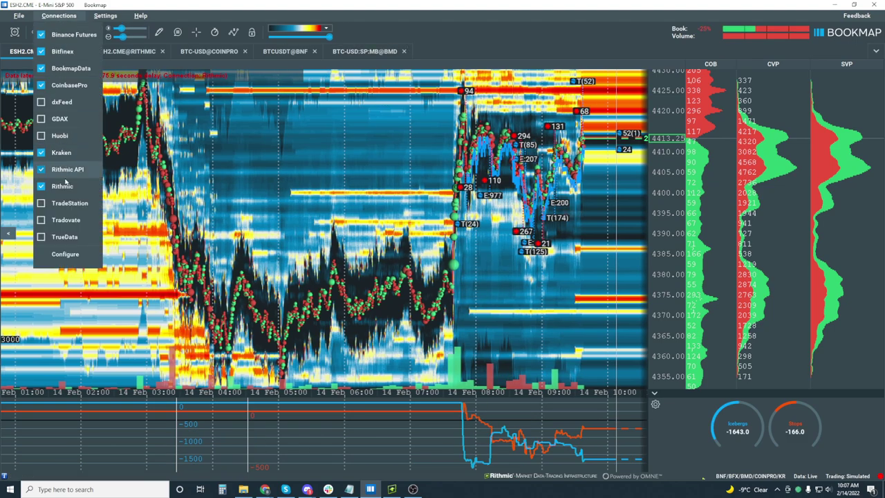
pyautogui.click(42, 101)
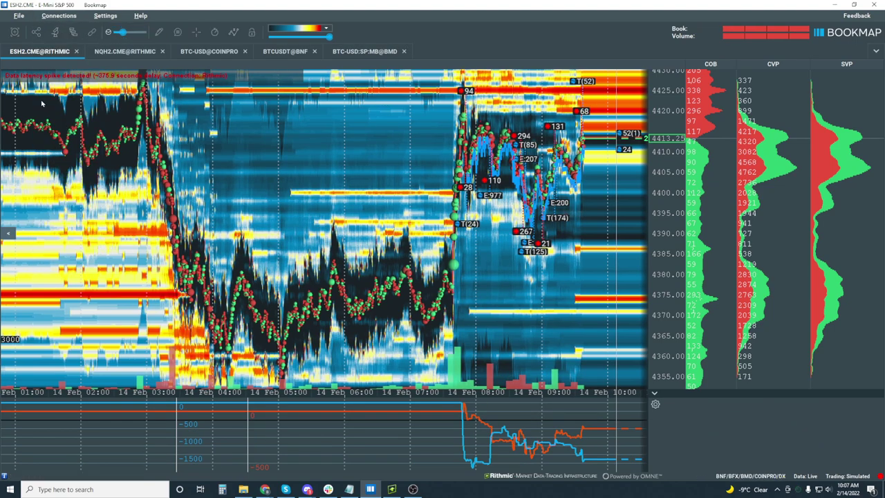
pyautogui.click(66, 19)
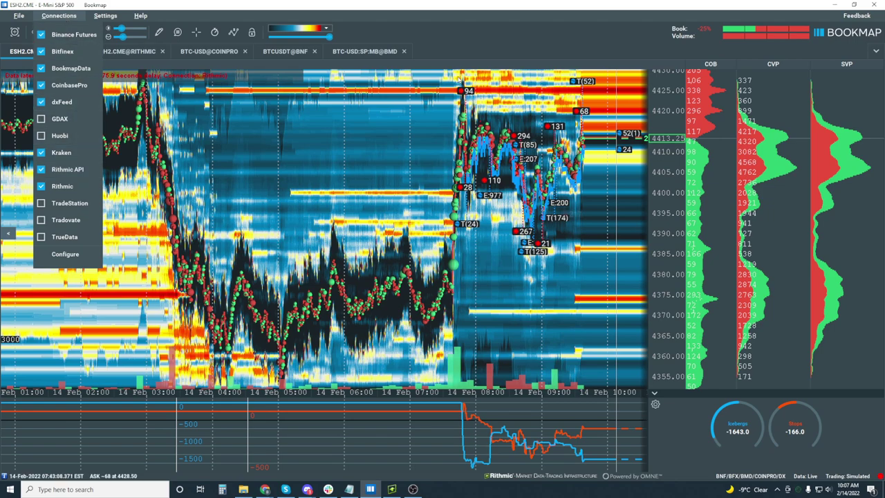
pyautogui.click(245, 77)
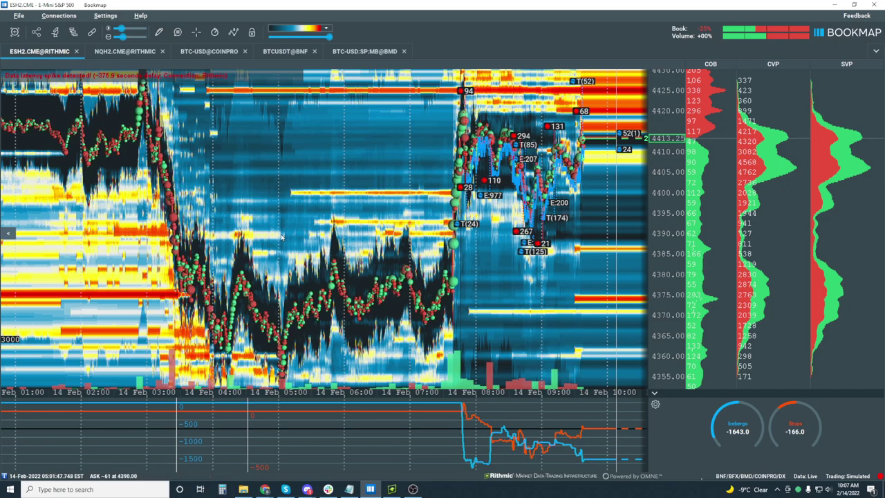
# Exit Bookmap, answering the exit prompt about the recording file.
pyautogui.scroll(3, 597, 147)
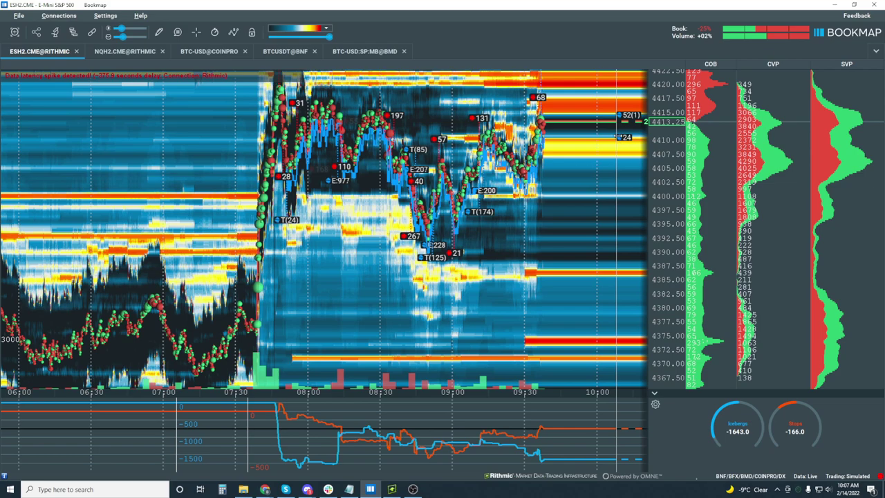
pyautogui.click(874, 5)
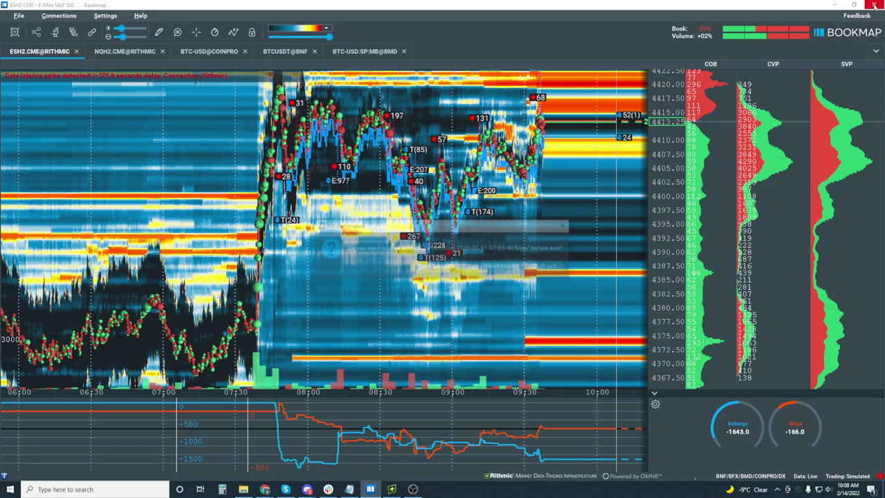
pyautogui.click(435, 267)
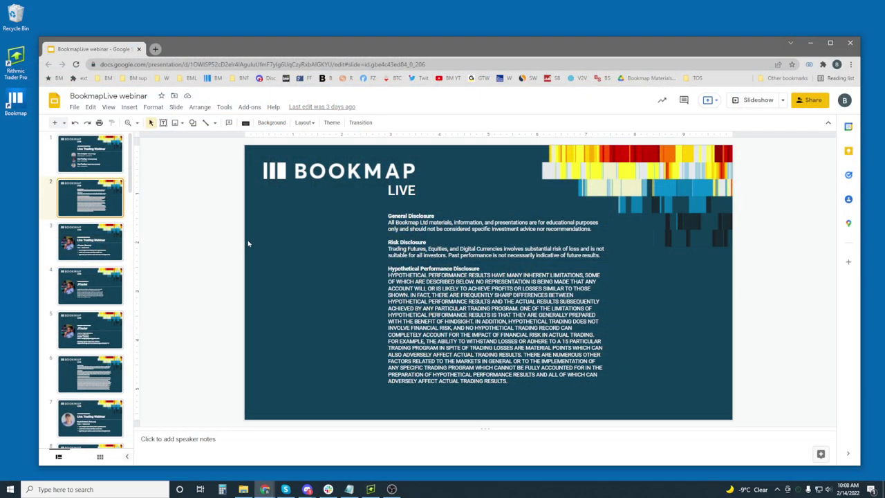
# Try to log in to Rithmic Trader Pro through the US East gateway, relaunching it for a second attempt.
pyautogui.moveTo(249, 48); pyautogui.dragTo(254, 65)
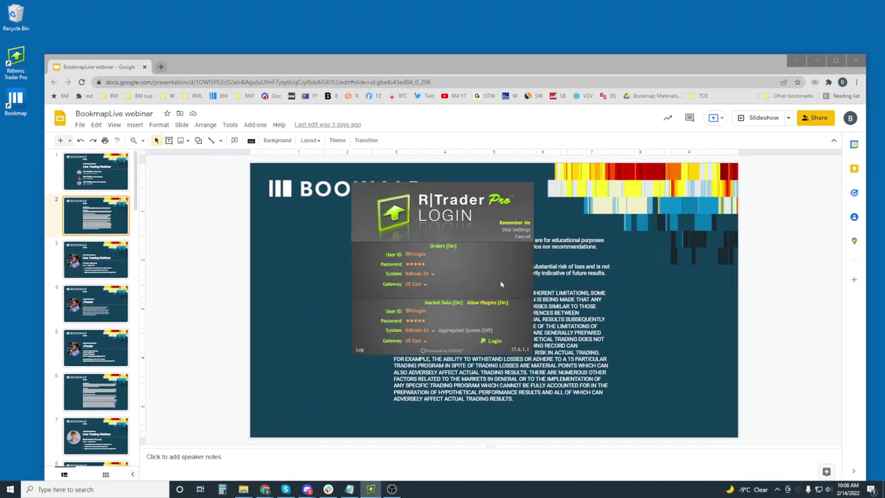
pyautogui.click(495, 341)
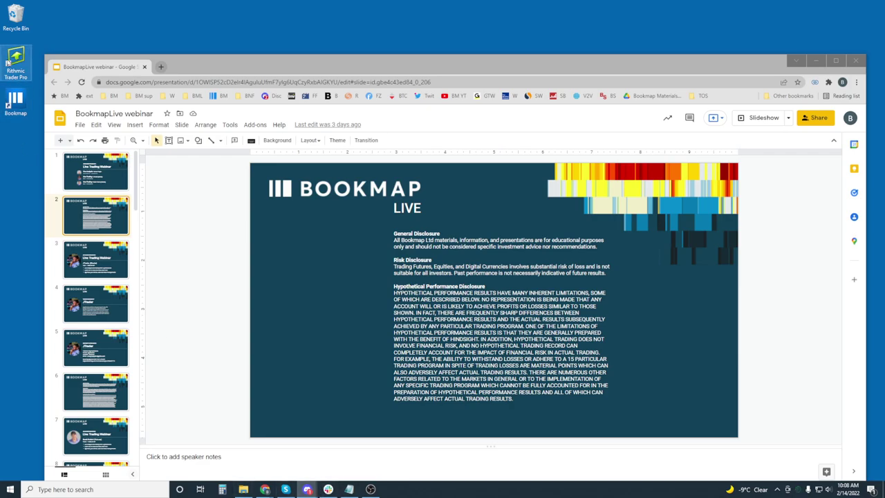
pyautogui.doubleClick(13, 61)
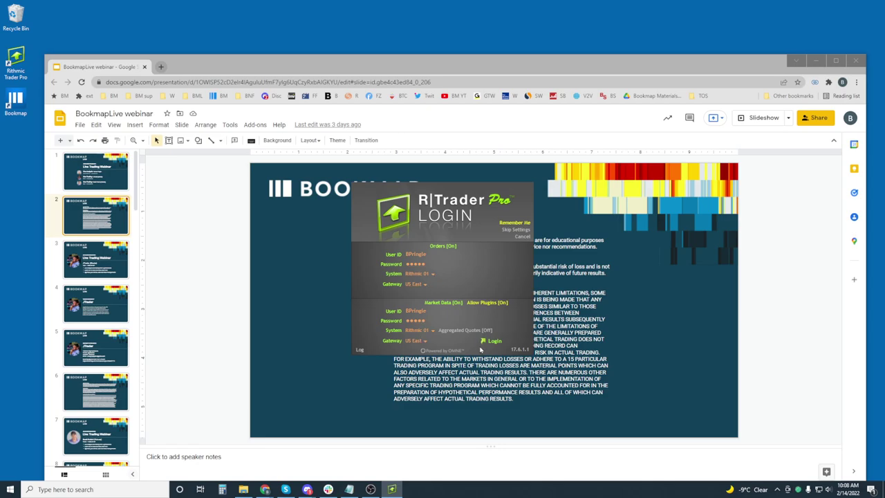
pyautogui.click(492, 341)
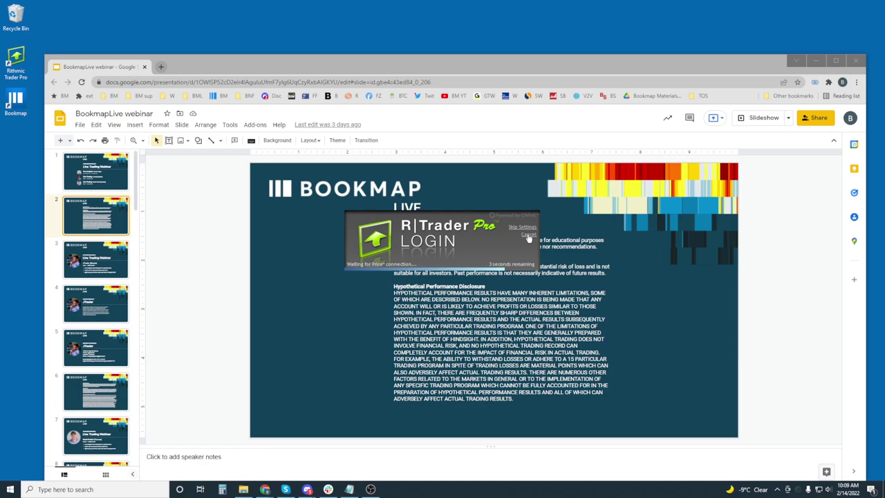
pyautogui.click(528, 235)
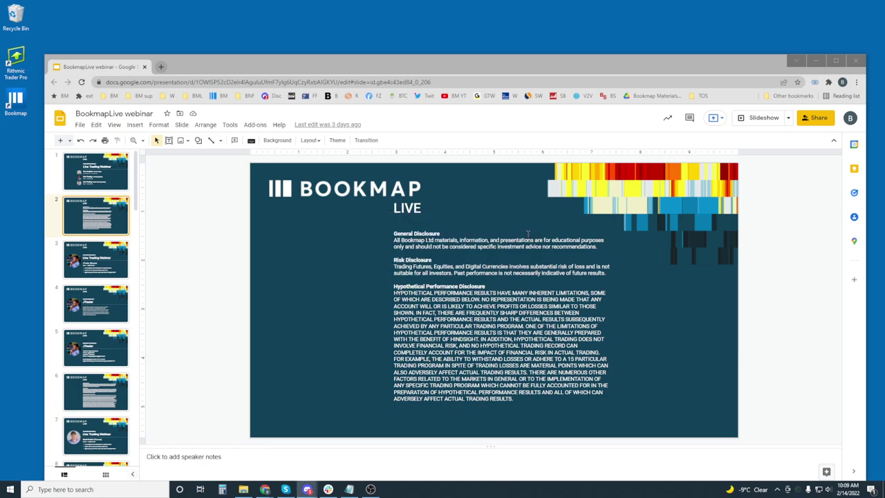
# Relaunch Rithmic Trader Pro, set both the orders and market data gateways to Chicago Area, and log in.
pyautogui.doubleClick(11, 62)
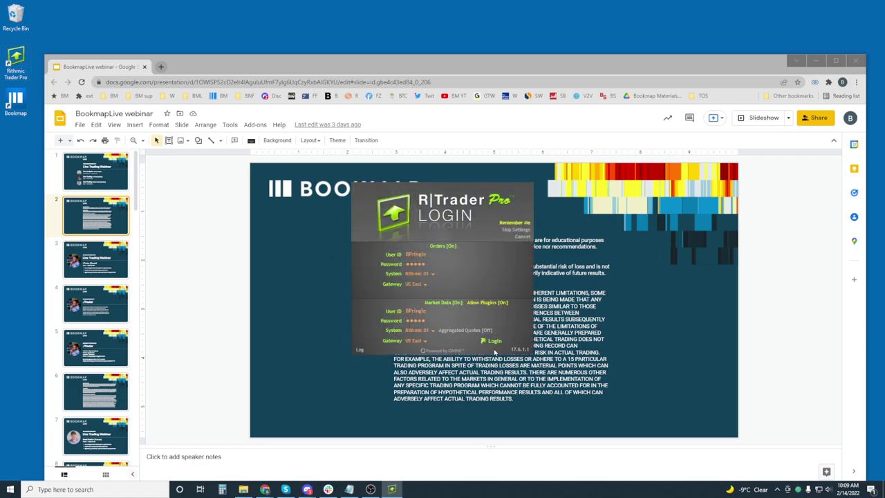
pyautogui.click(424, 285)
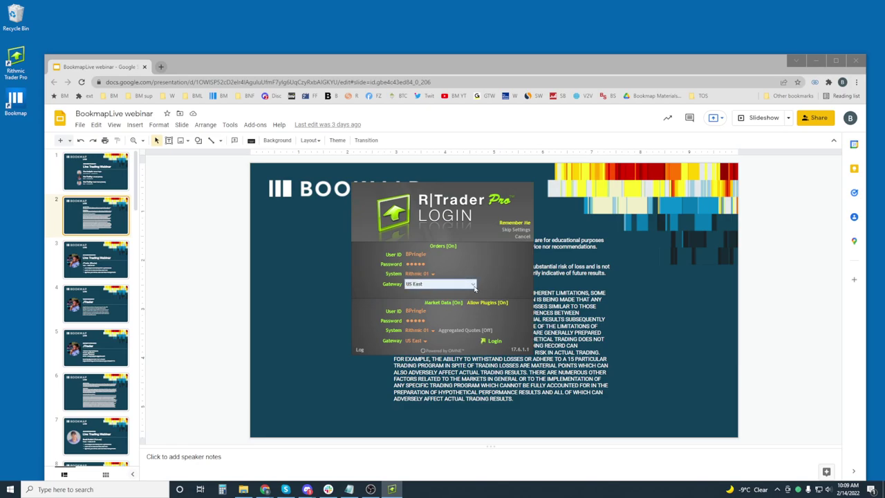
pyautogui.click(471, 286)
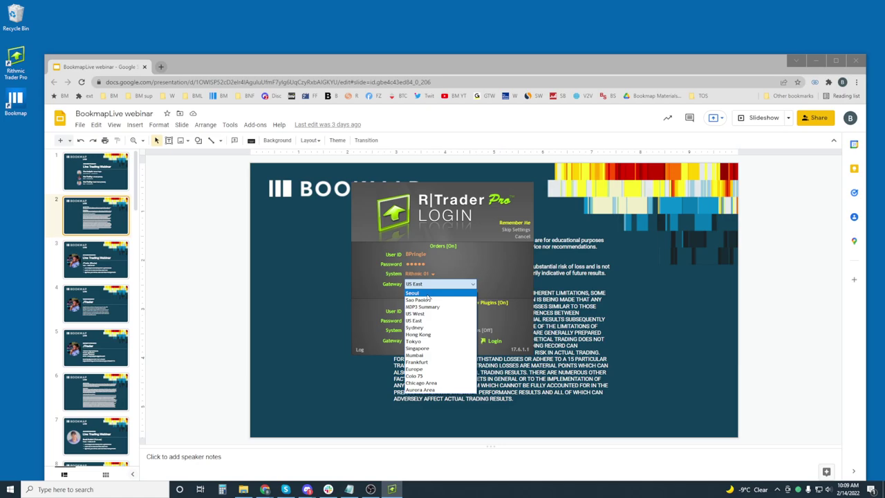
pyautogui.click(430, 384)
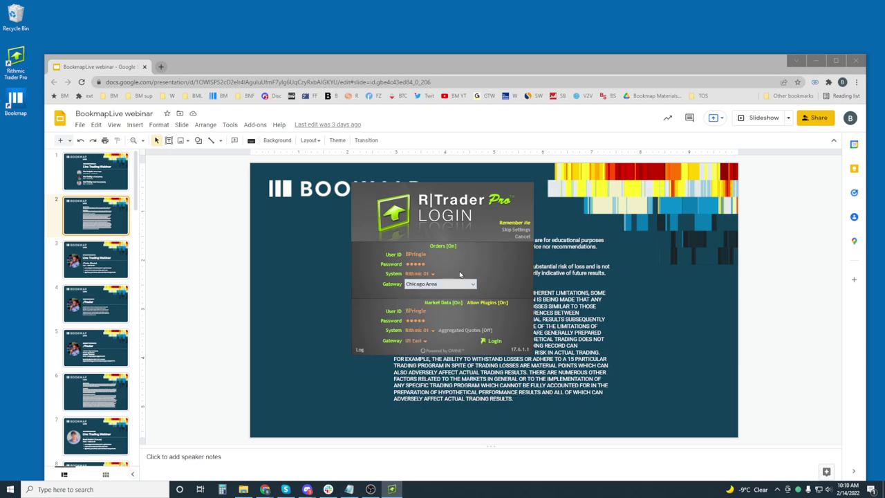
pyautogui.click(425, 342)
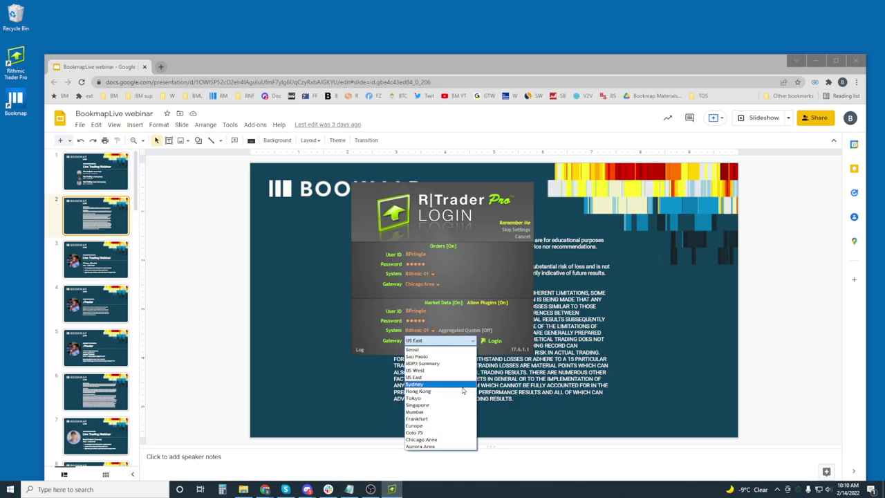
pyautogui.click(453, 439)
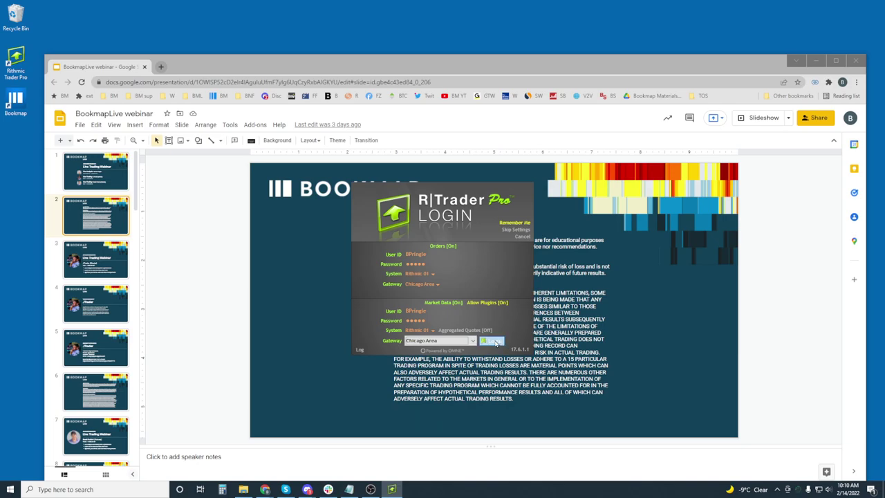
pyautogui.click(493, 341)
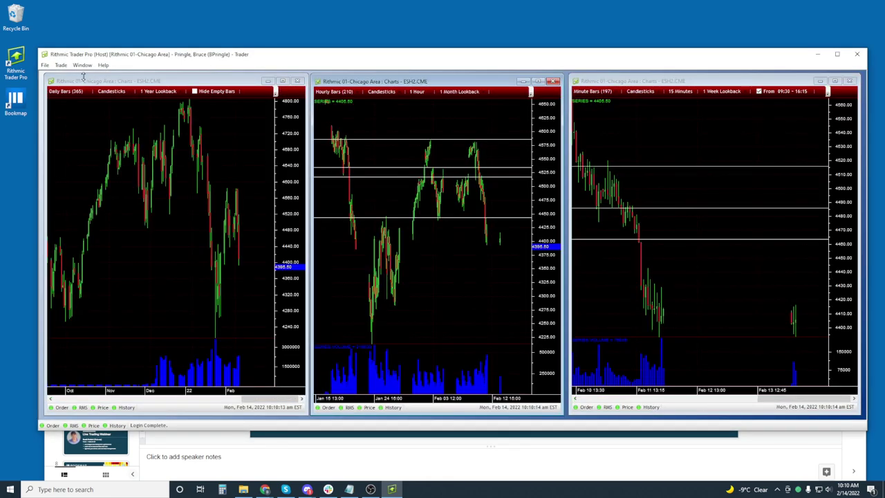
# Launch Bookmap with external data and trading simulated by Bookmap, loading the previous workspace and recording live data.
pyautogui.click(15, 104)
pyautogui.doubleClick(16, 103)
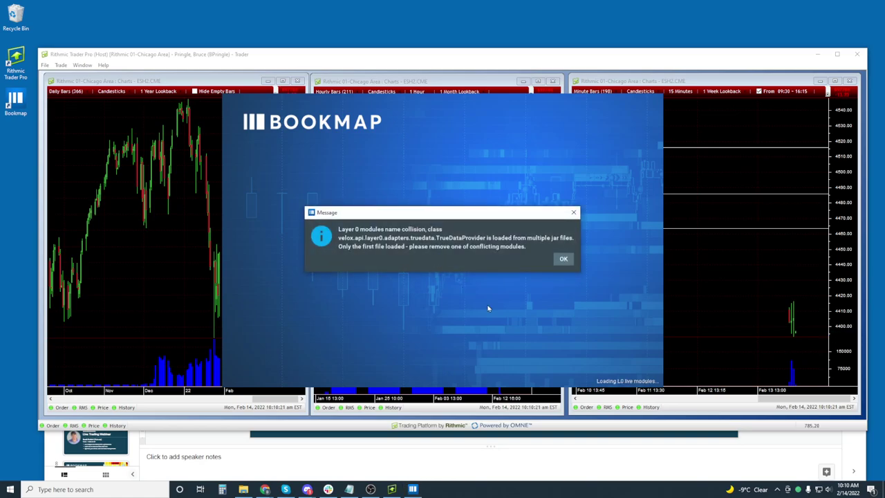
pyautogui.click(562, 258)
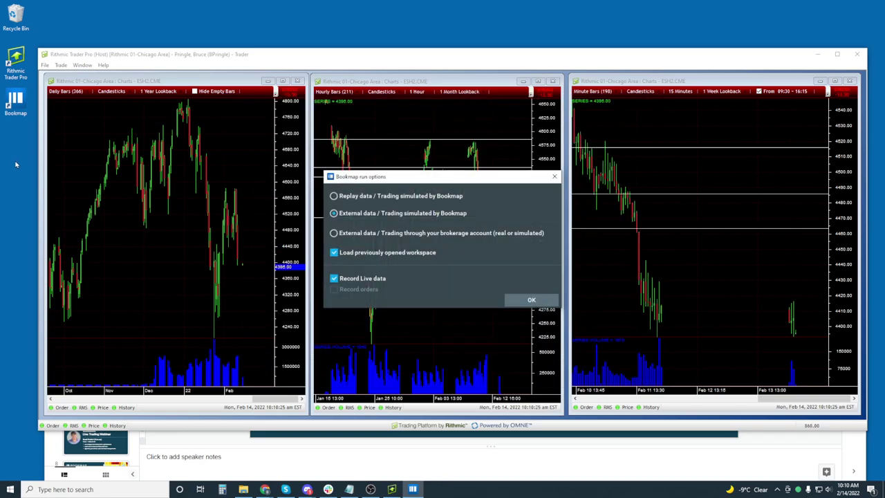
pyautogui.click(537, 300)
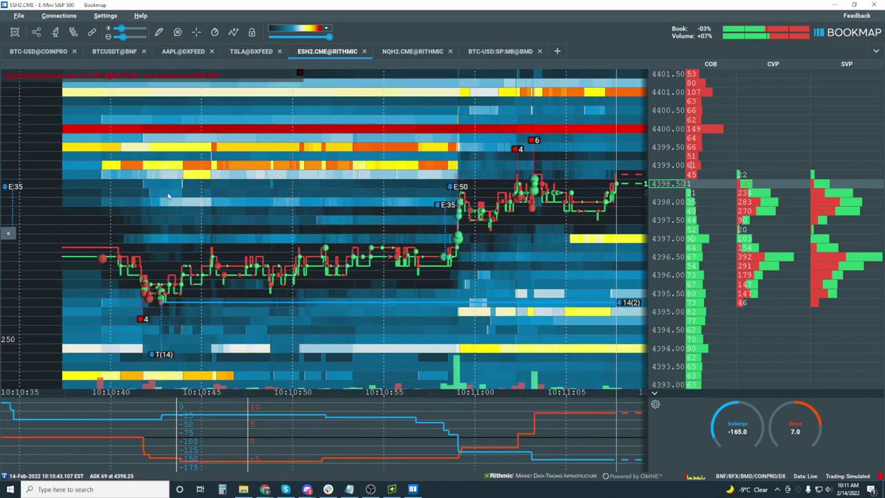
# Load historical data into the ESH2.CME@RITHMIC chart and review the morning's price action.
pyautogui.click(8, 235)
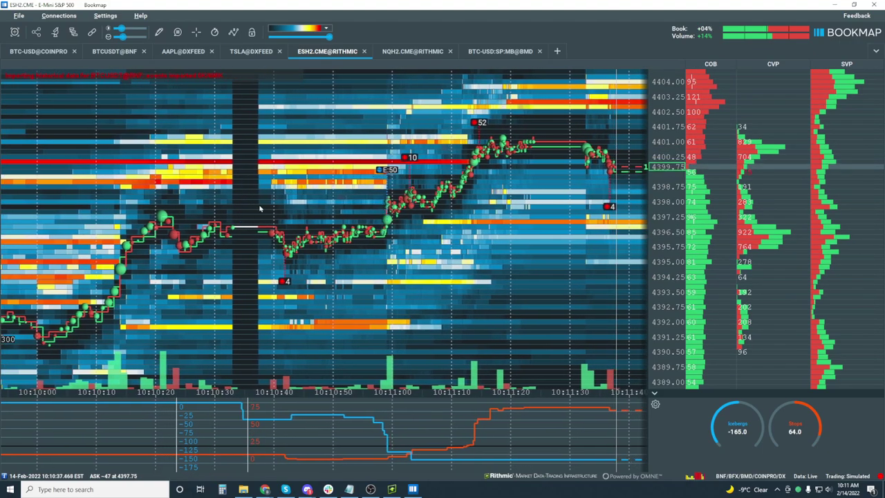
pyautogui.scroll(-3, 535, 237)
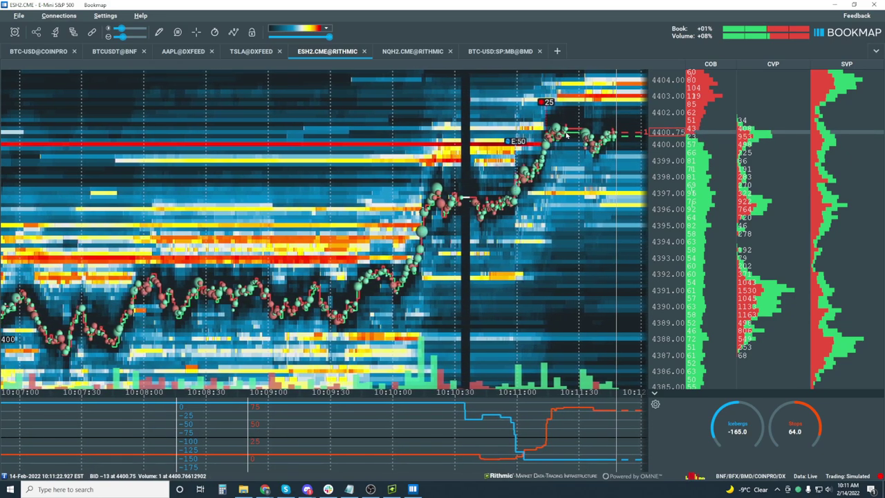
pyautogui.scroll(-10, 592, 153)
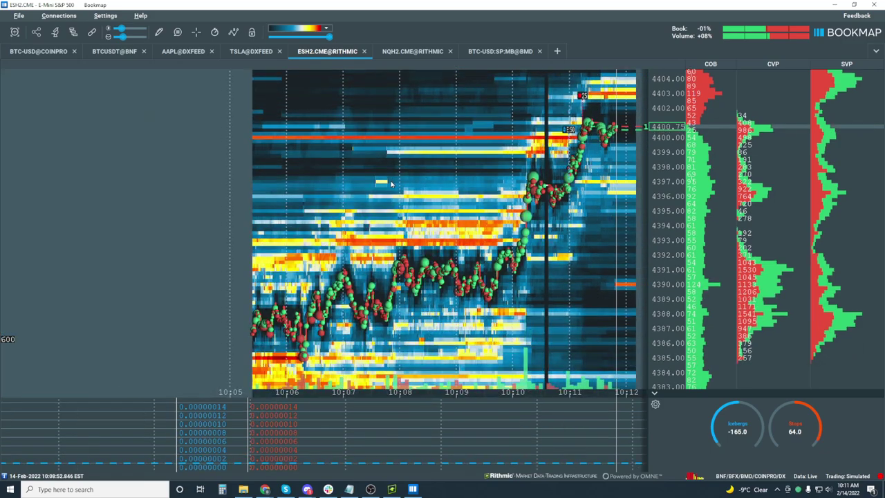
pyautogui.scroll(-4, 484, 190)
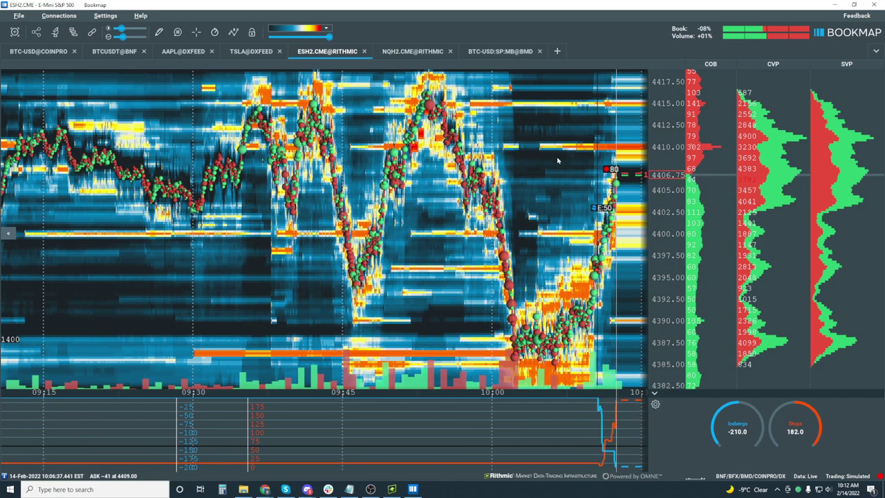
pyautogui.scroll(2, 562, 166)
pyautogui.scroll(-2, 581, 165)
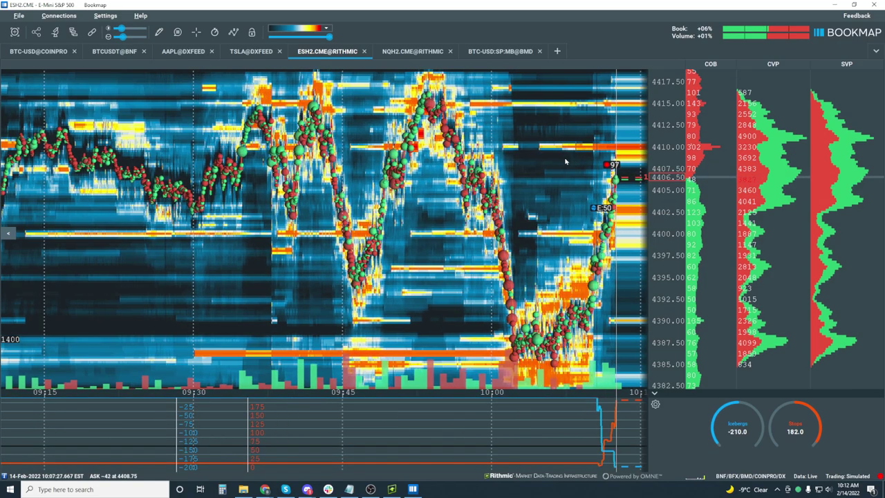
# Load 12h local/12h cloud historical data for ESH2.CME@RITHMIC and review the overnight session.
pyautogui.click(8, 232)
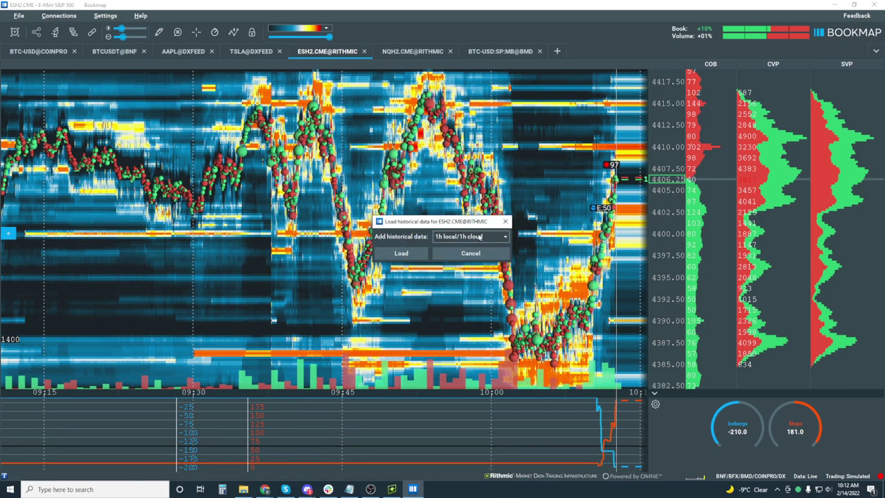
pyautogui.click(481, 237)
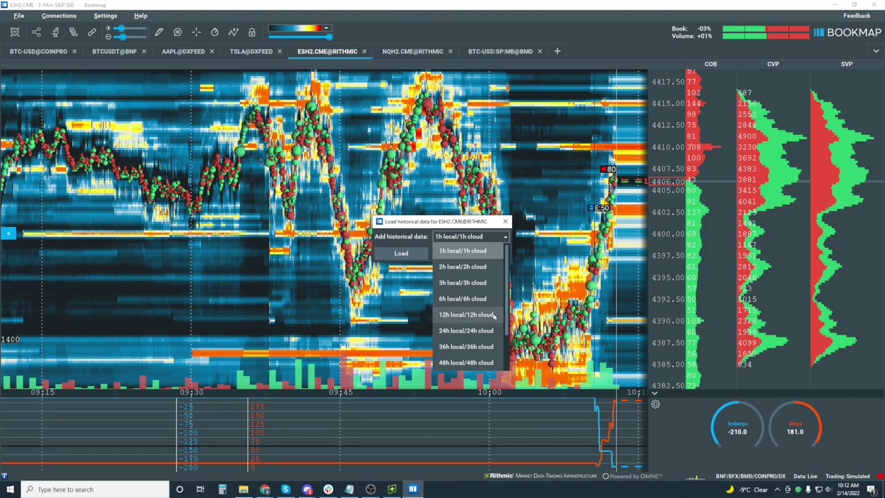
pyautogui.click(466, 315)
pyautogui.click(402, 253)
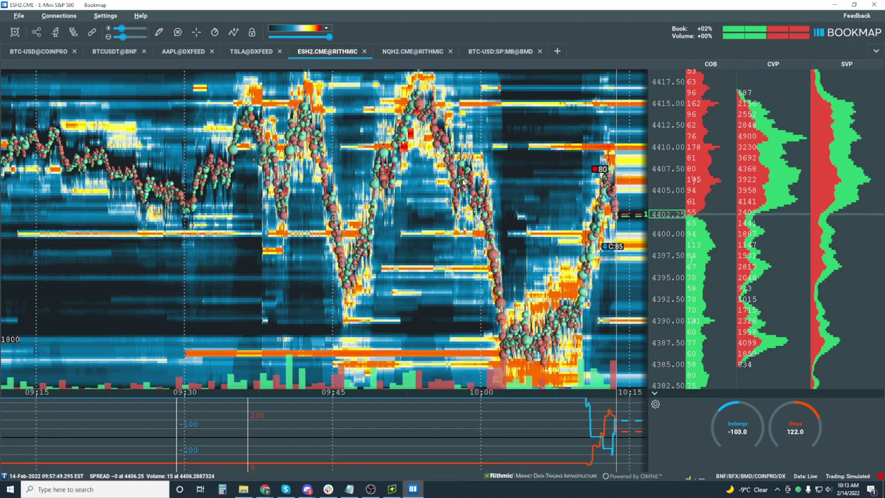
pyautogui.scroll(-5, 473, 241)
pyautogui.scroll(-5, 472, 242)
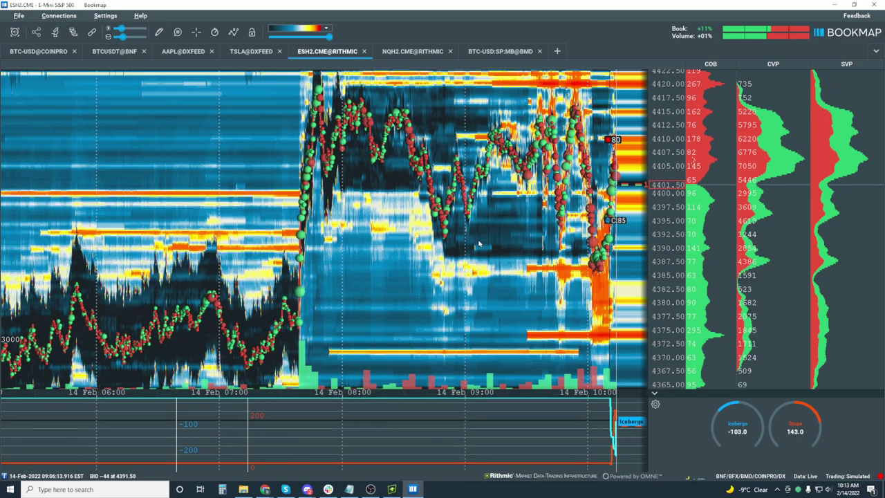
pyautogui.scroll(-3, 482, 245)
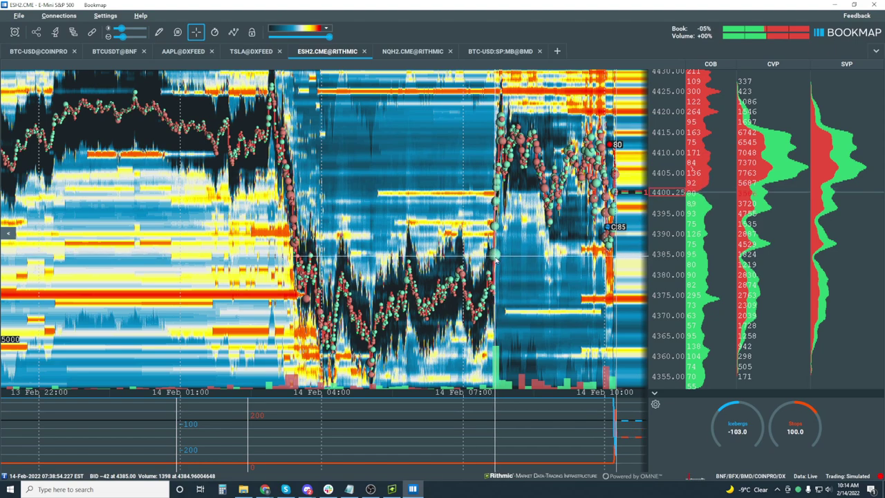
# Draw a rectangle around the overnight low range, from about 4385 at 07:38 down to about 4357 at 03:30.
pyautogui.click(157, 33)
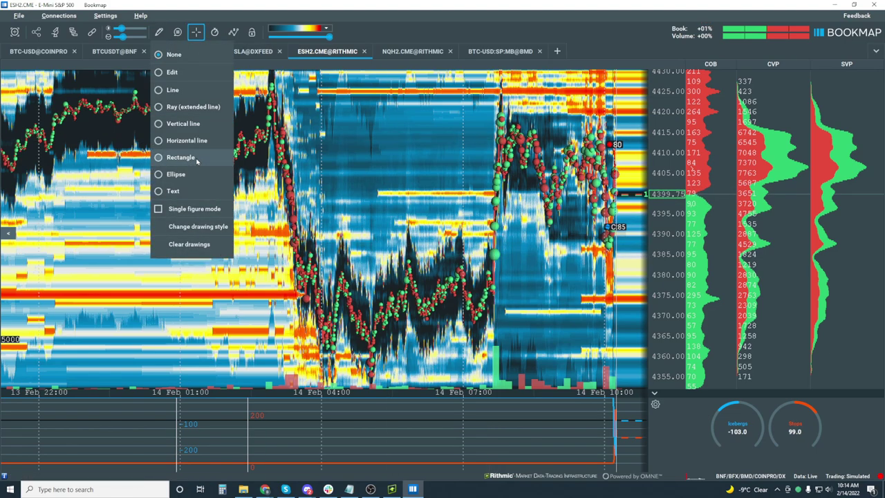
pyautogui.click(197, 173)
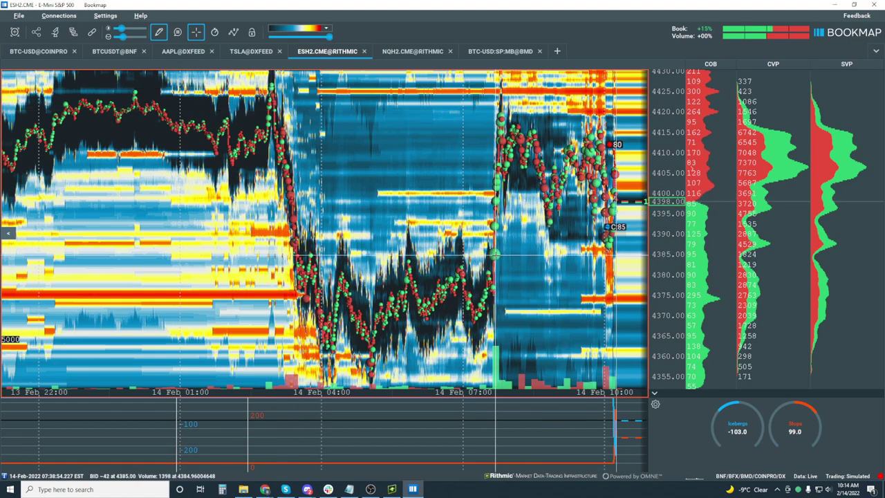
pyautogui.moveTo(495, 254); pyautogui.dragTo(296, 367)
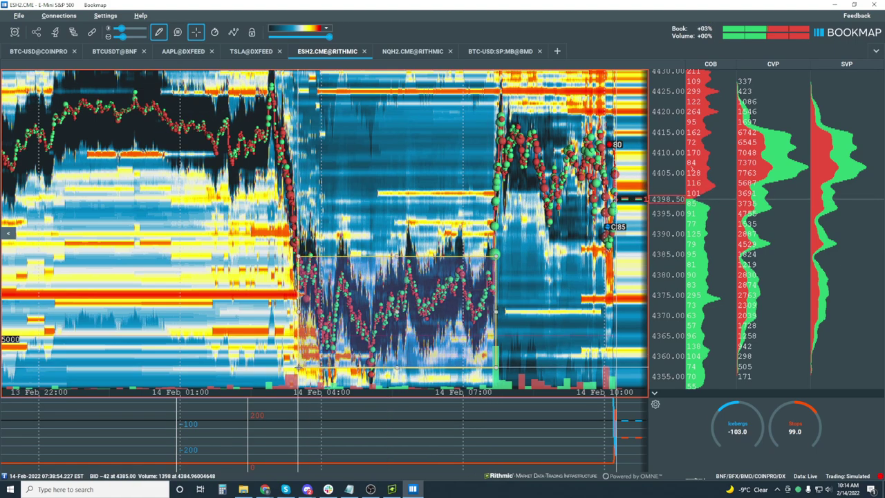
# Draw a rectangle around the morning's upper range, from about 4385 at 07:38 up to about 4417.50 at 10:04.
pyautogui.moveTo(495, 255)
pyautogui.mouseDown()
pyautogui.moveTo(546, 159)
pyautogui.moveTo(598, 115)
pyautogui.moveTo(258, 103)
pyautogui.moveTo(600, 121)
pyautogui.mouseUp()
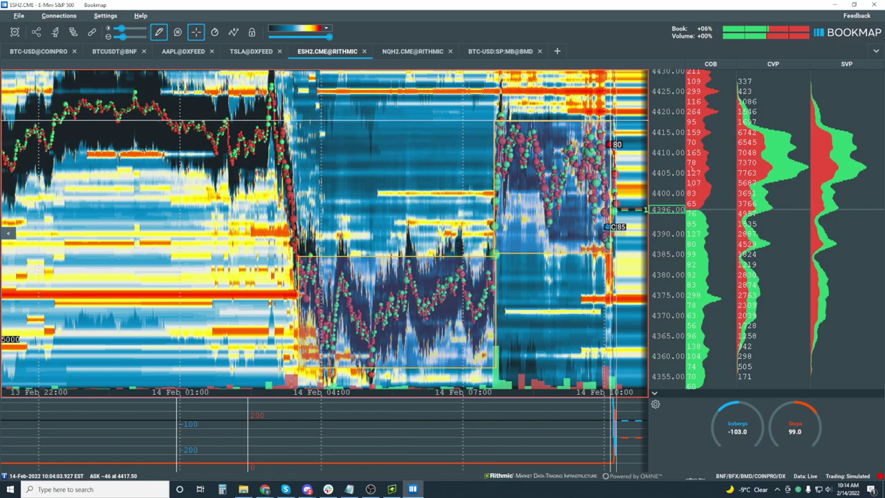
pyautogui.scroll(5, 600, 121)
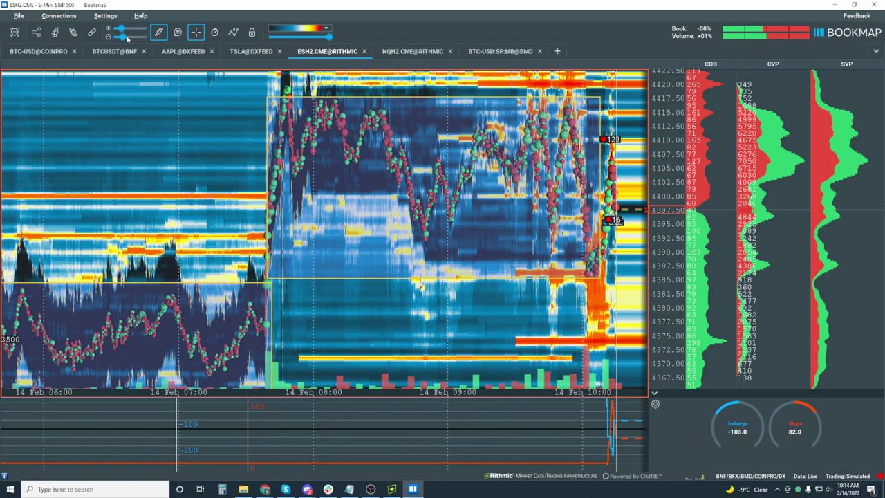
# Clear all drawings from the ESH2.CME chart.
pyautogui.click(158, 32)
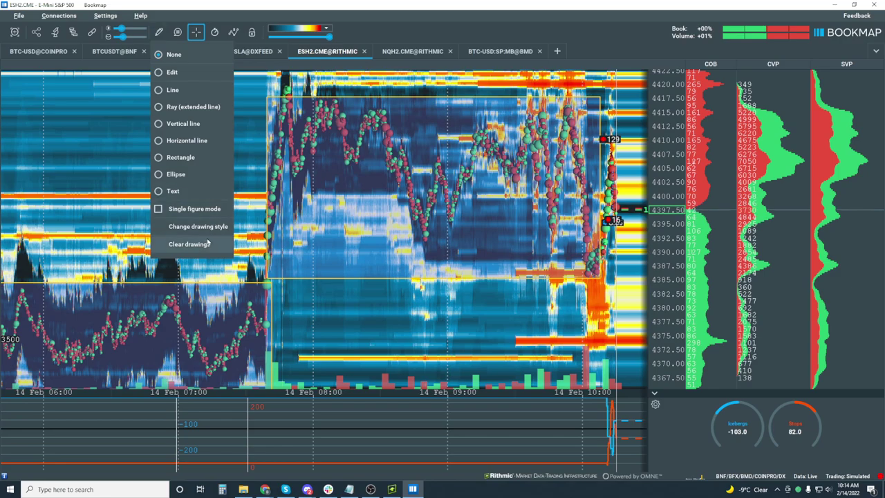
pyautogui.click(185, 242)
pyautogui.click(488, 284)
# Draw rectangles around the successive price swings from about 09:35 to 10:13, between about 4388 and 4416, and leave drawing mode.
pyautogui.scroll(5, 489, 284)
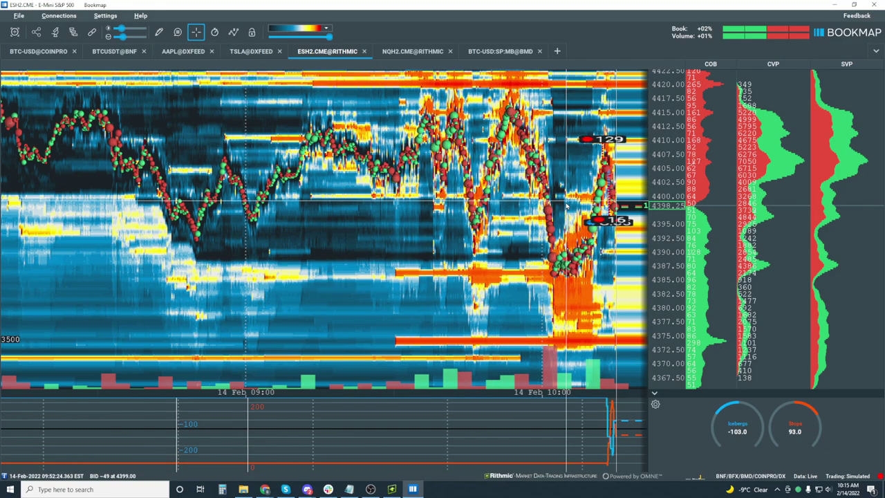
pyautogui.scroll(3, 565, 200)
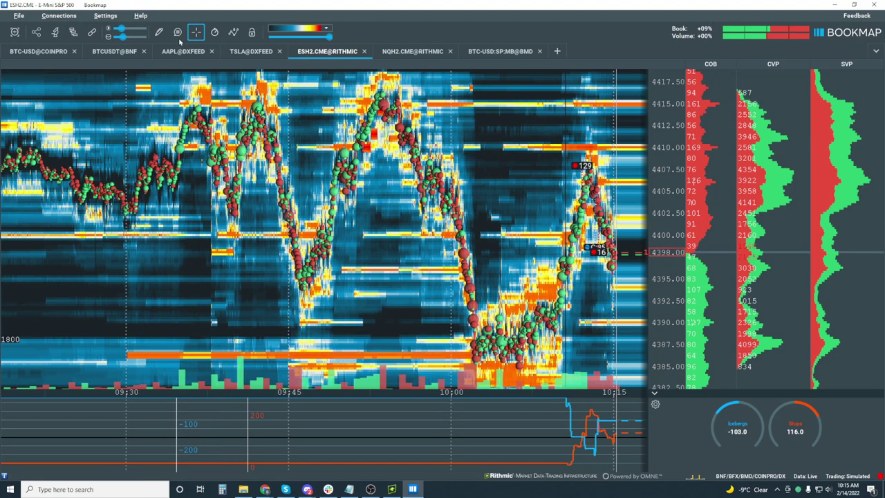
pyautogui.click(158, 31)
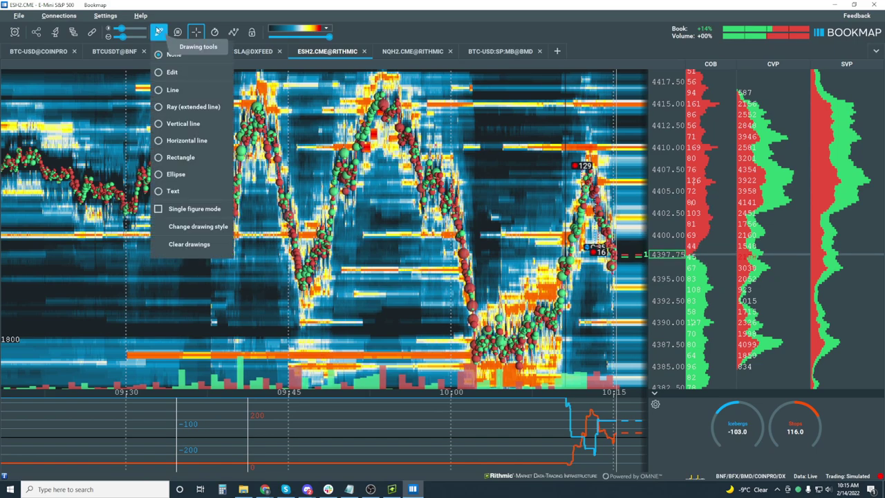
pyautogui.click(193, 159)
pyautogui.moveTo(178, 146); pyautogui.dragTo(209, 104)
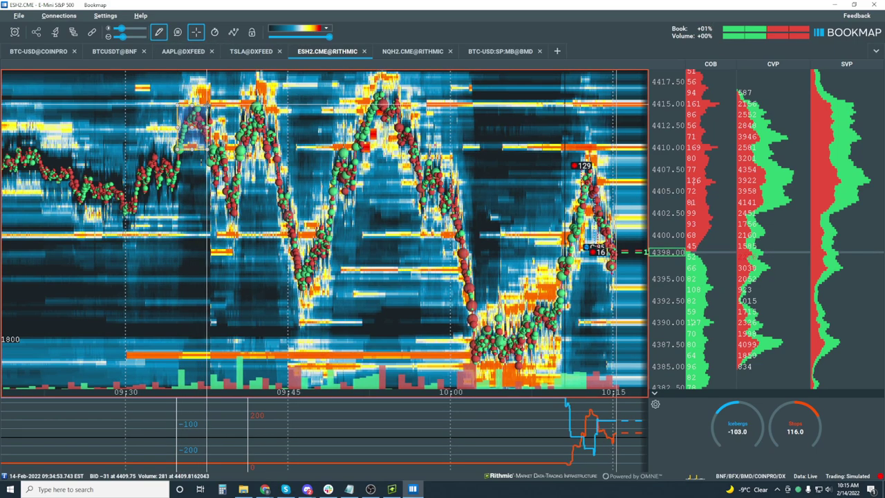
pyautogui.moveTo(209, 147); pyautogui.dragTo(237, 224)
pyautogui.moveTo(237, 147); pyautogui.dragTo(266, 96)
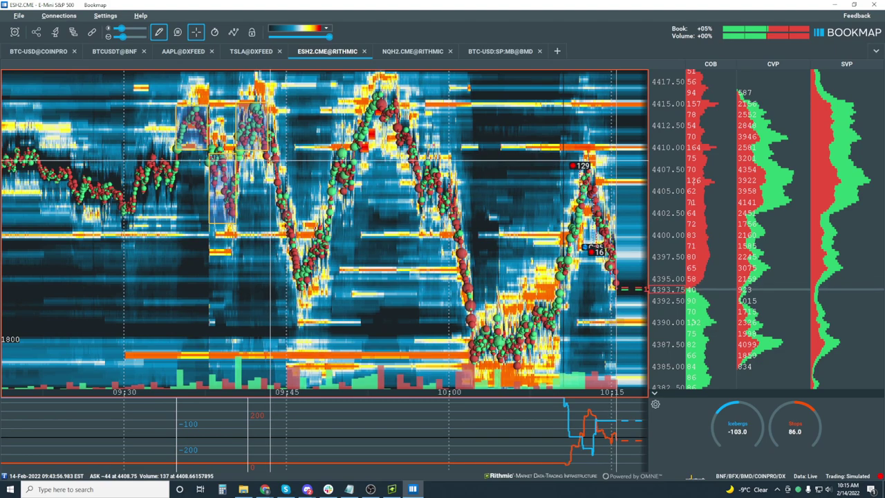
pyautogui.moveTo(270, 161)
pyautogui.mouseDown()
pyautogui.moveTo(304, 290)
pyautogui.moveTo(299, 283)
pyautogui.moveTo(331, 230)
pyautogui.moveTo(351, 148)
pyautogui.moveTo(382, 87)
pyautogui.mouseUp()
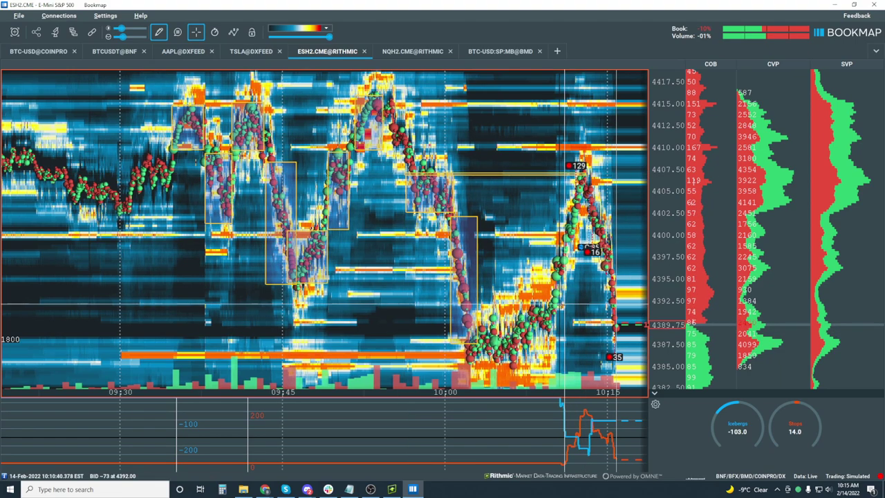
pyautogui.moveTo(554, 301); pyautogui.dragTo(586, 175)
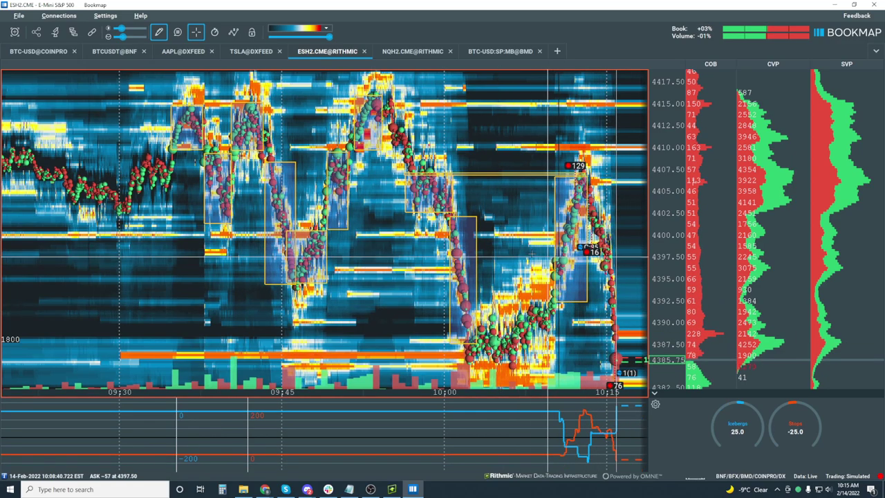
pyautogui.scroll(2, 527, 270)
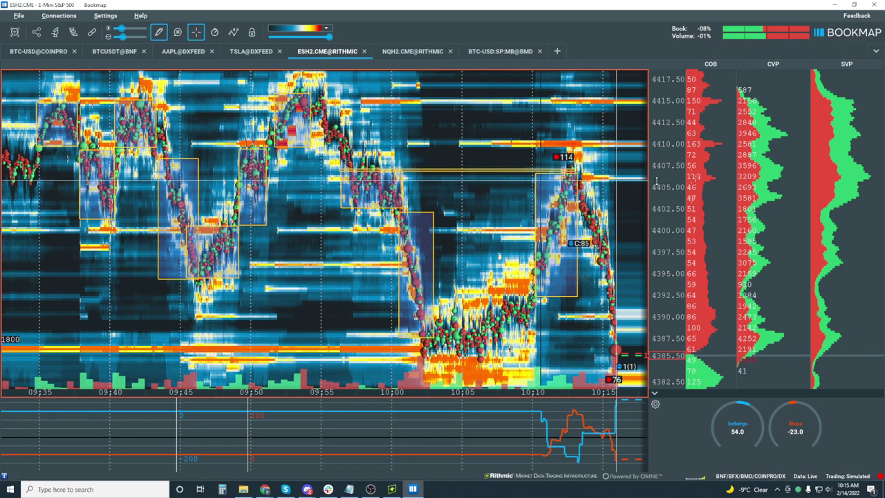
pyautogui.press('Escape')
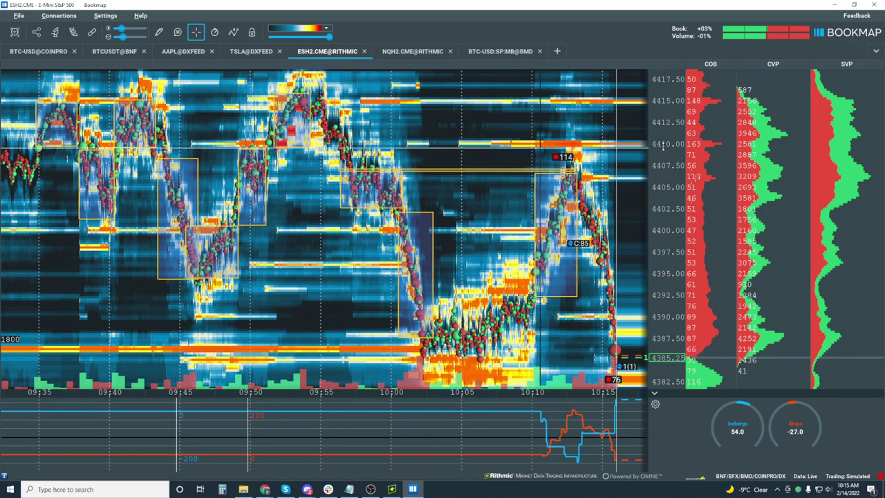
# Draw a rectangle over the breakdown zone, from about 4395 at 10:14:50 down to about 4391.50, reaching to about 10:19:30.
pyautogui.scroll(-2, 668, 160)
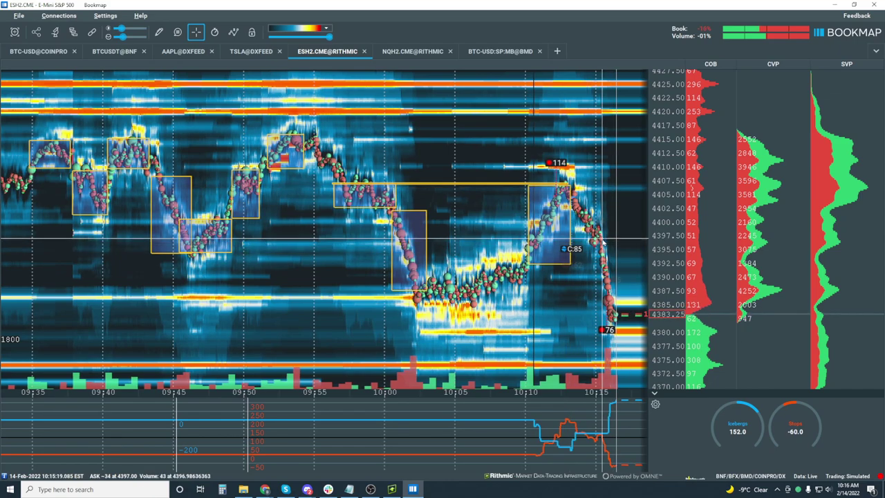
pyautogui.scroll(3, 572, 206)
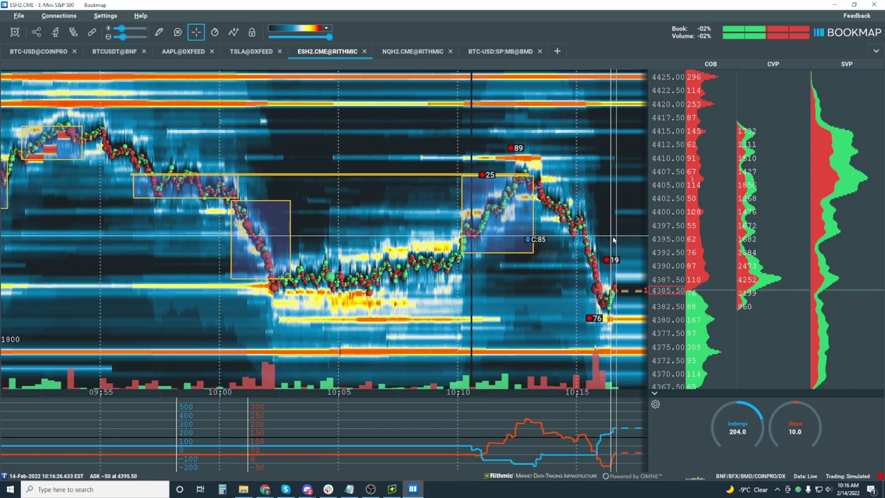
pyautogui.scroll(-5, 613, 240)
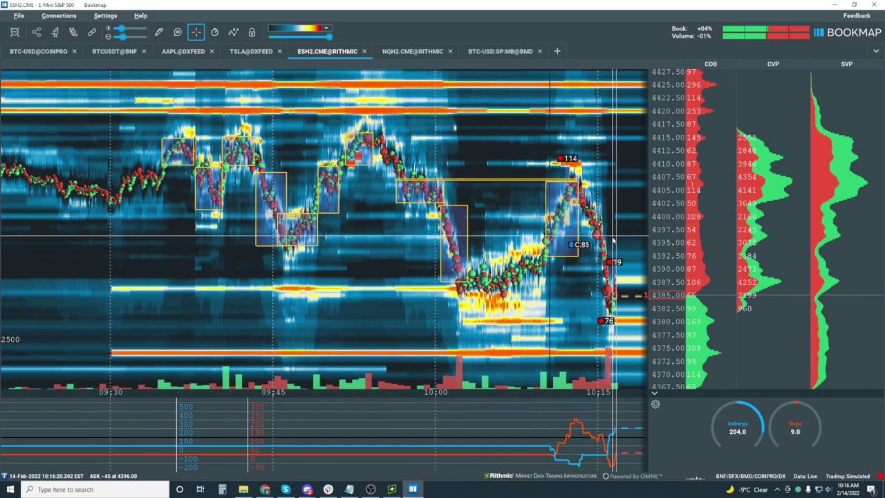
pyautogui.scroll(-2, 458, 197)
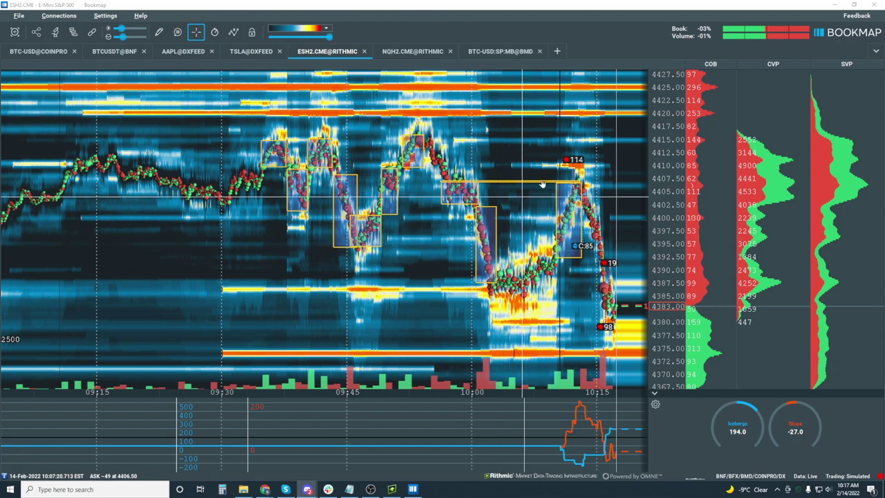
pyautogui.scroll(3, 546, 183)
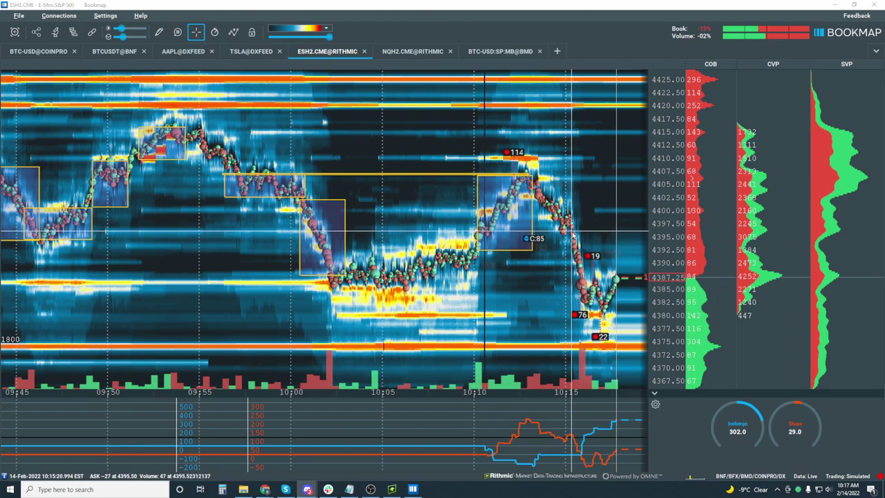
pyautogui.click(158, 31)
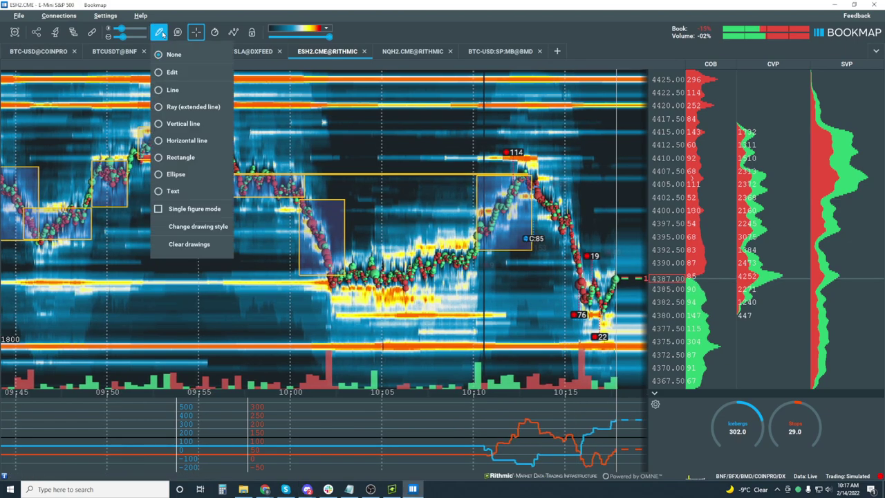
pyautogui.click(187, 157)
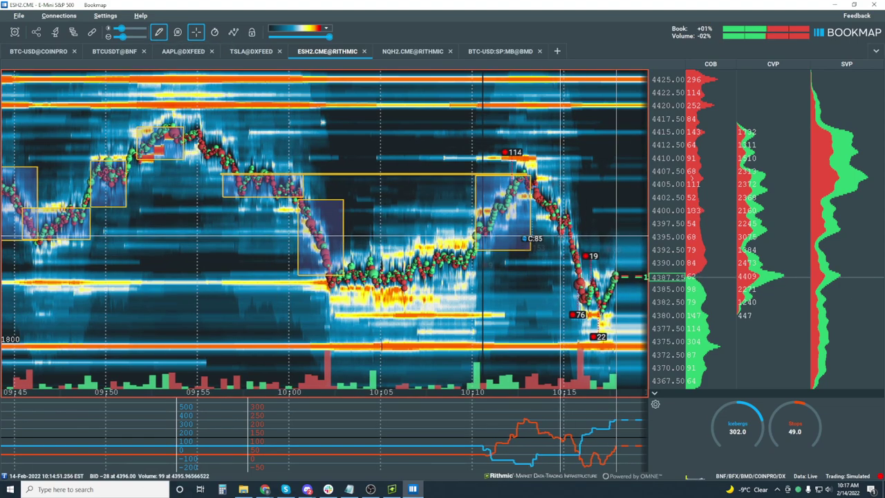
pyautogui.moveTo(561, 237)
pyautogui.mouseDown()
pyautogui.moveTo(470, 254)
pyautogui.moveTo(564, 249)
pyautogui.mouseUp()
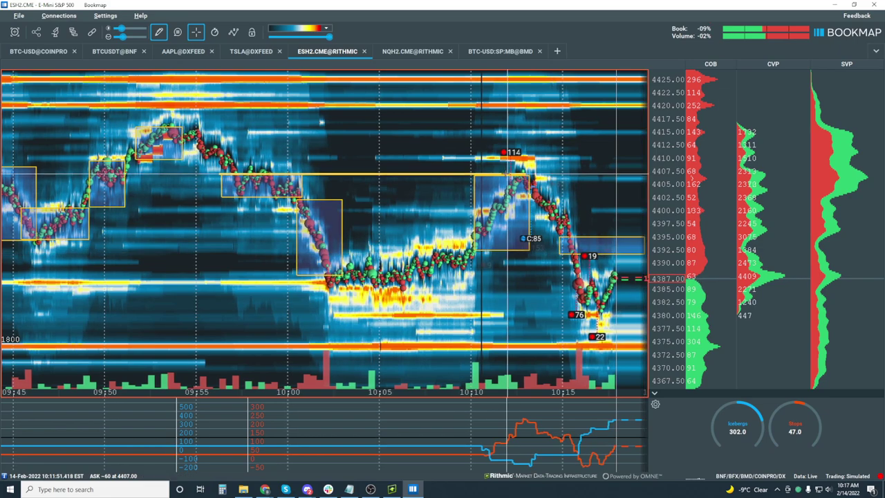
pyautogui.click(621, 276)
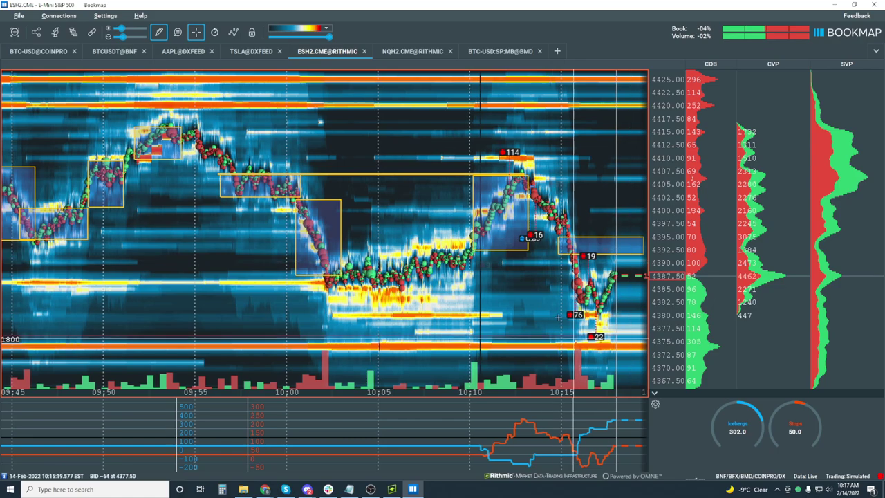
# Edit the 4391.50–4395 rectangle to extend its later edge to about 10:21:25, and leave edit mode.
pyautogui.scroll(3, 689, 304)
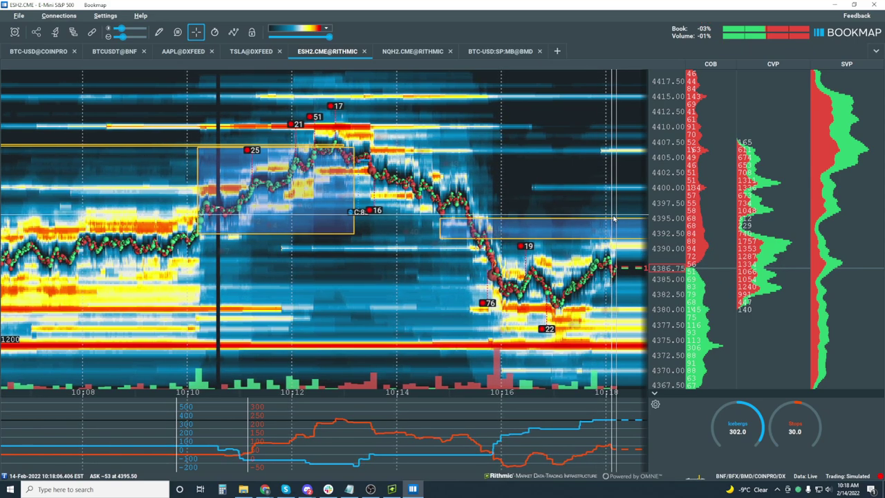
pyautogui.scroll(-6, 613, 219)
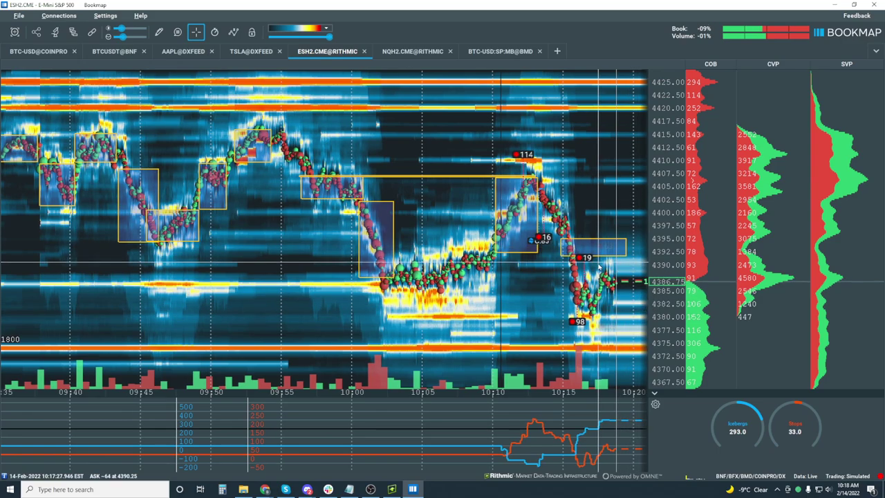
pyautogui.scroll(5, 638, 293)
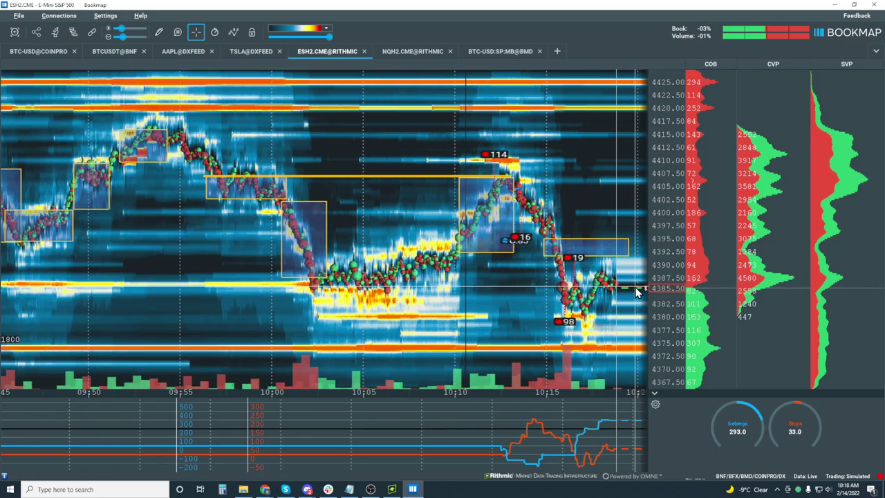
pyautogui.scroll(4, 637, 294)
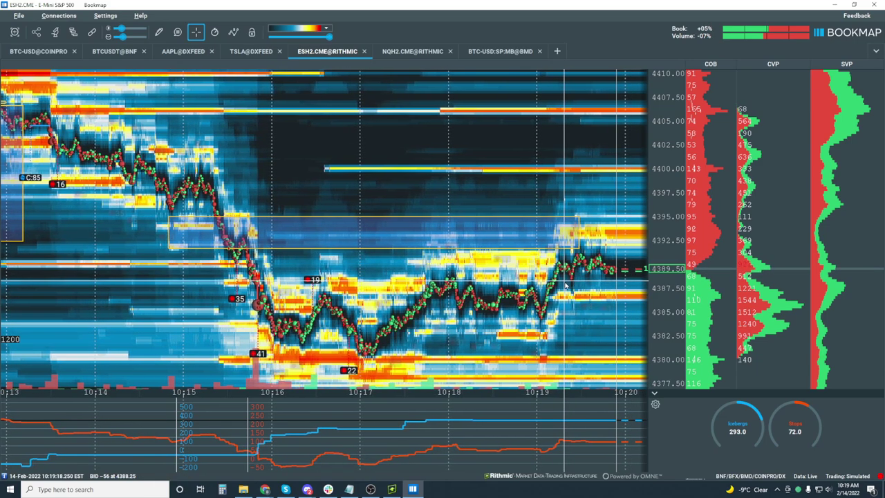
pyautogui.scroll(1, 560, 285)
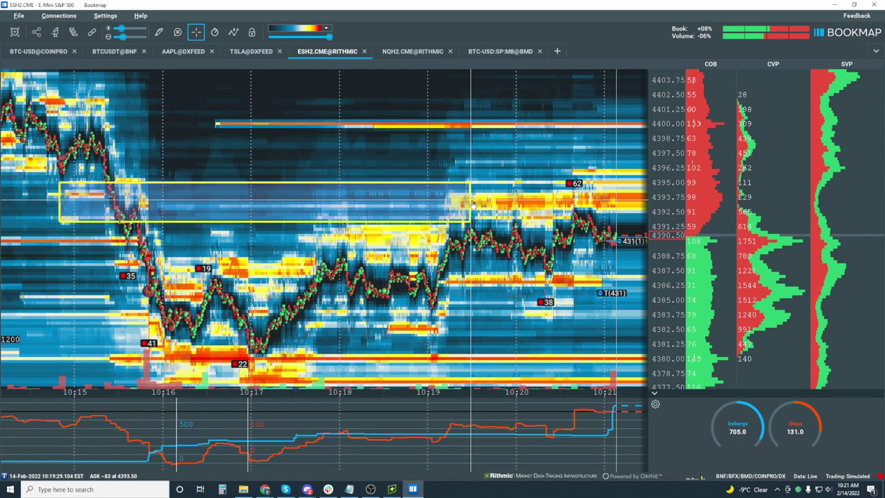
pyautogui.rightClick(468, 196)
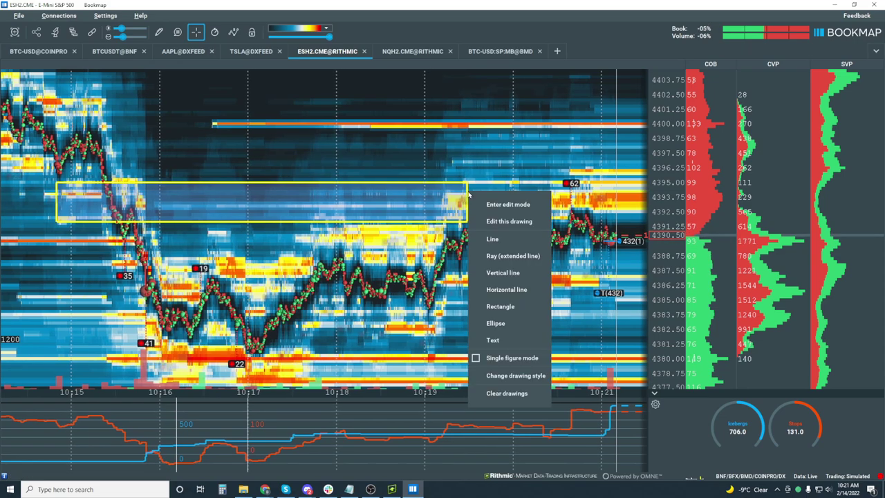
pyautogui.click(492, 204)
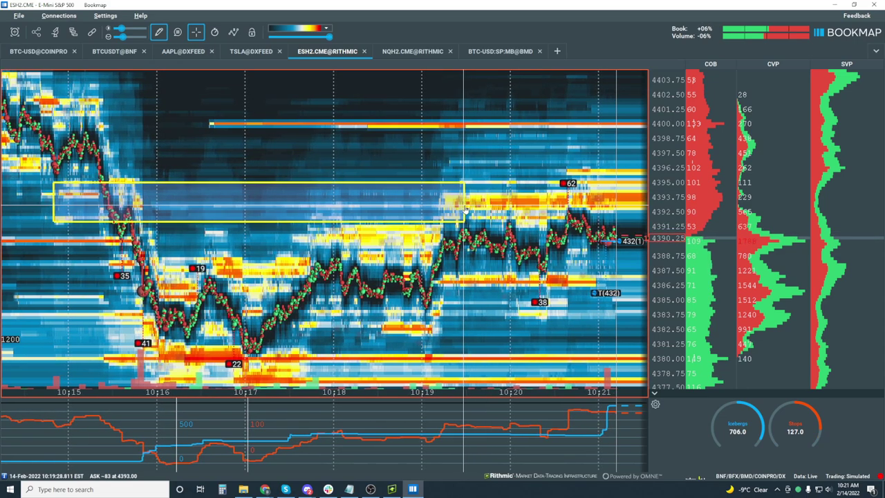
pyautogui.moveTo(462, 202); pyautogui.dragTo(491, 202)
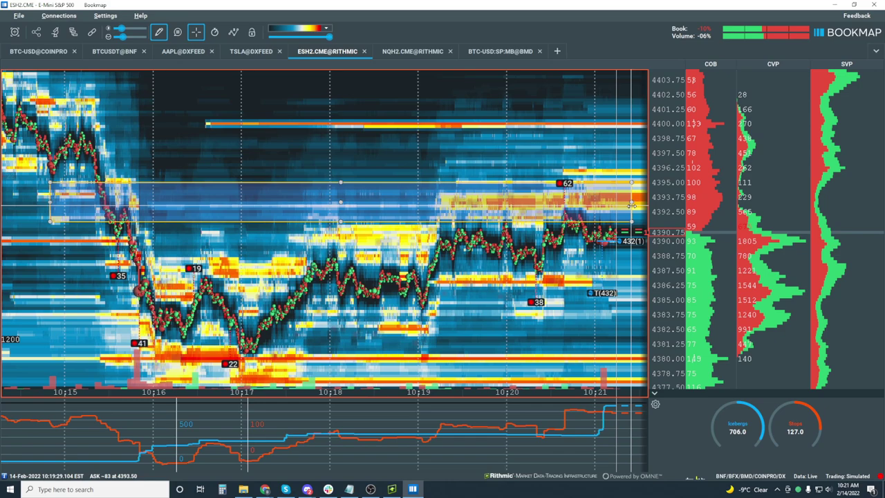
pyautogui.click(407, 362)
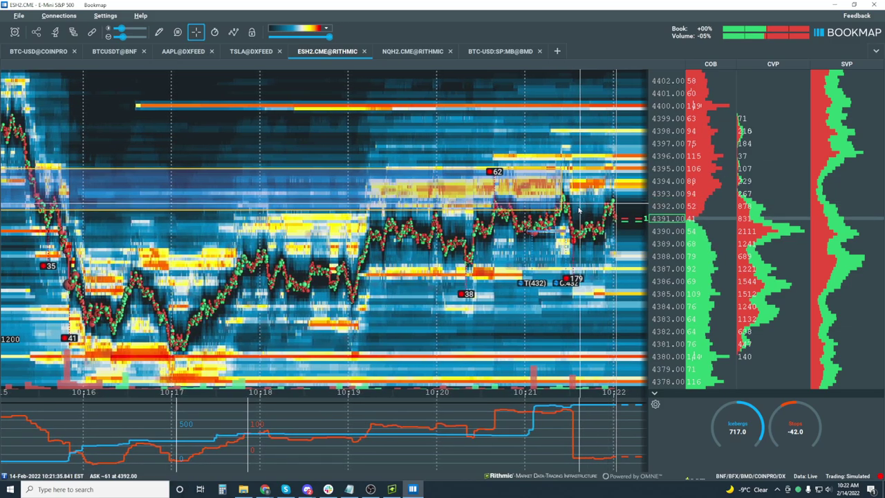
# Examine the price action and liquidity around the marked 4391.50–4395 zone between about 10:05 and 10:22.
pyautogui.scroll(-3, 612, 205)
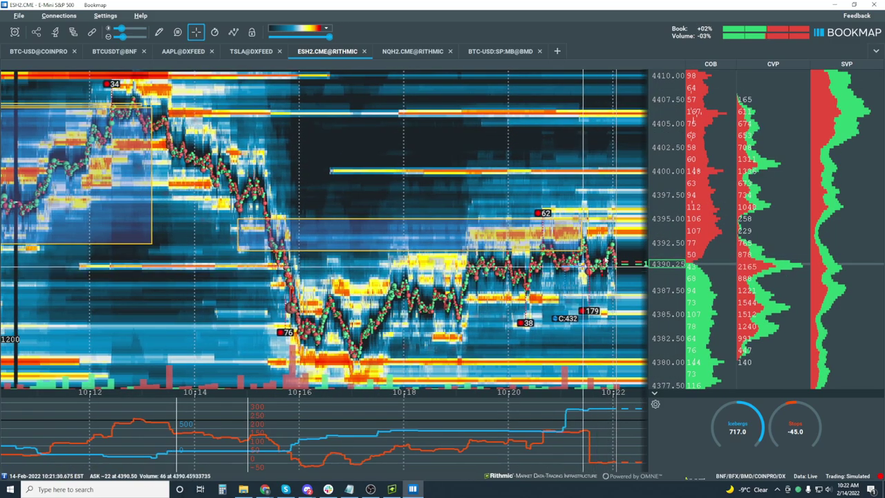
pyautogui.scroll(-1, 596, 257)
pyautogui.scroll(-1, 596, 257)
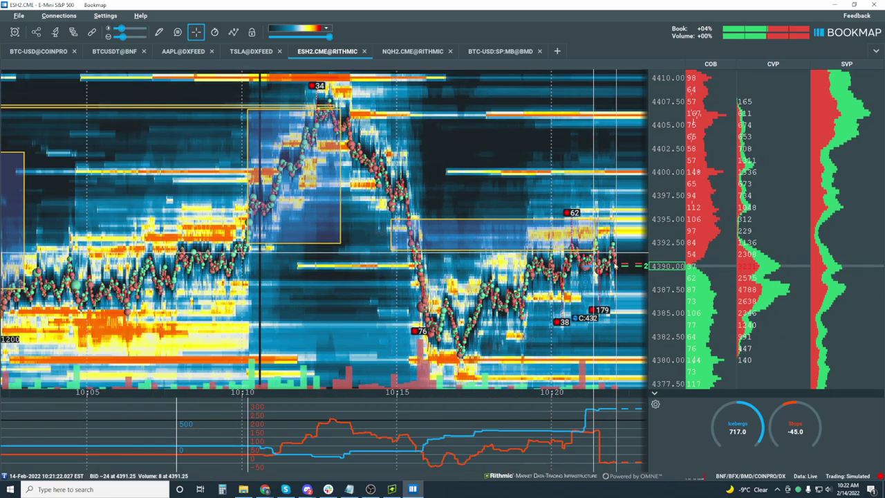
pyautogui.scroll(1, 620, 257)
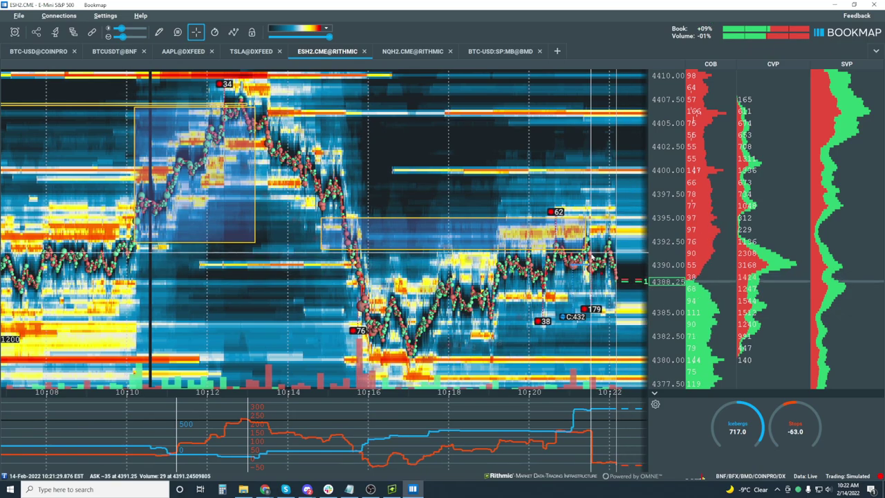
pyautogui.scroll(1, 629, 271)
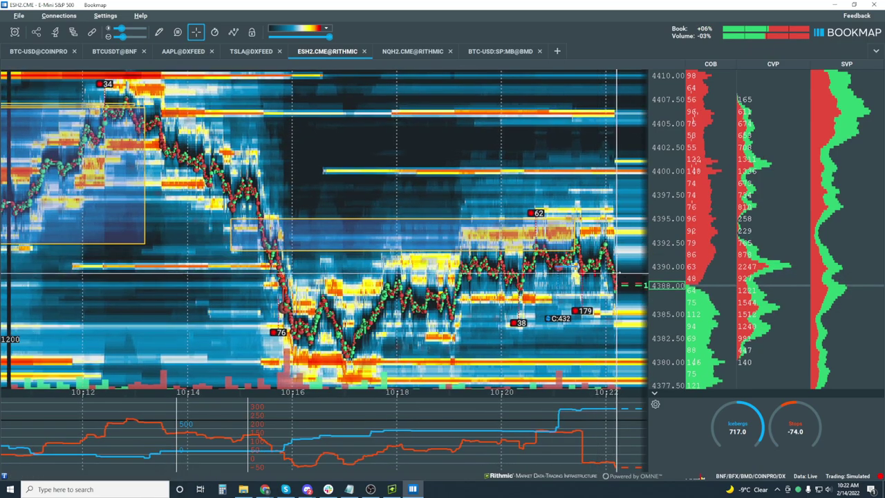
pyautogui.scroll(2, 629, 284)
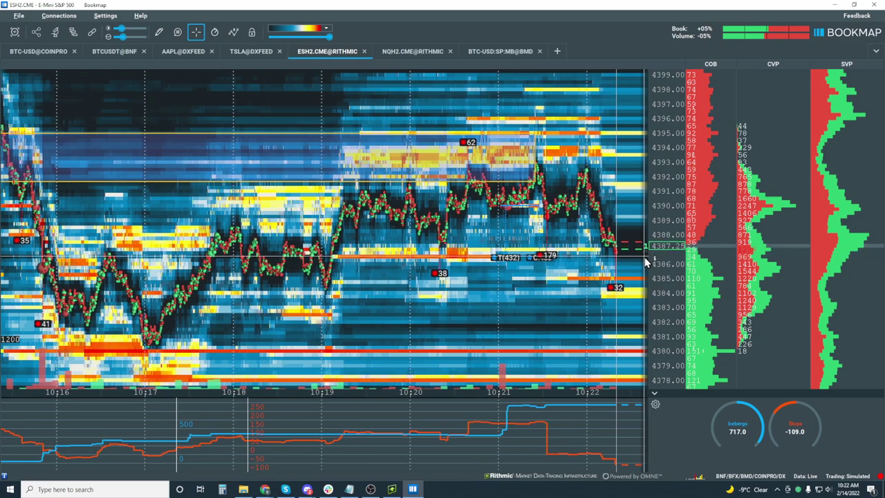
# Examine the price action around the 4391.50–4395 zone from about 10:22, including the stops and order flow near 10:23:20.
pyautogui.scroll(1, 647, 283)
pyautogui.scroll(1, 648, 283)
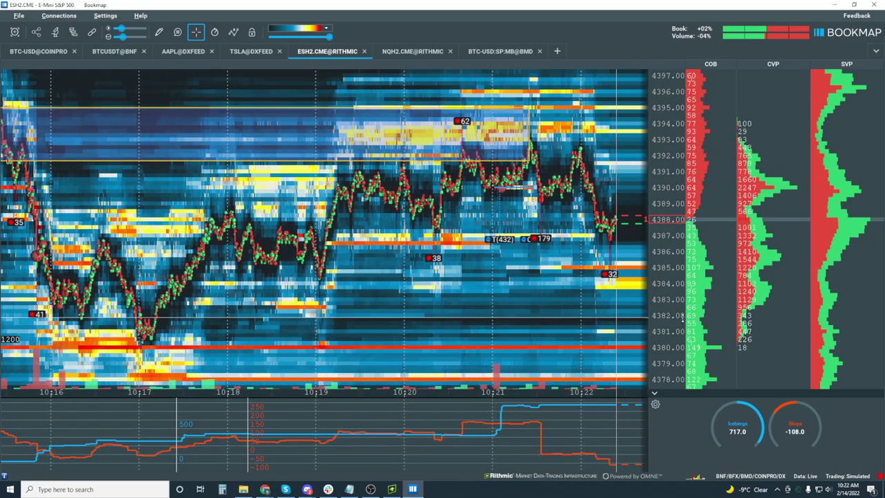
pyautogui.scroll(1, 631, 112)
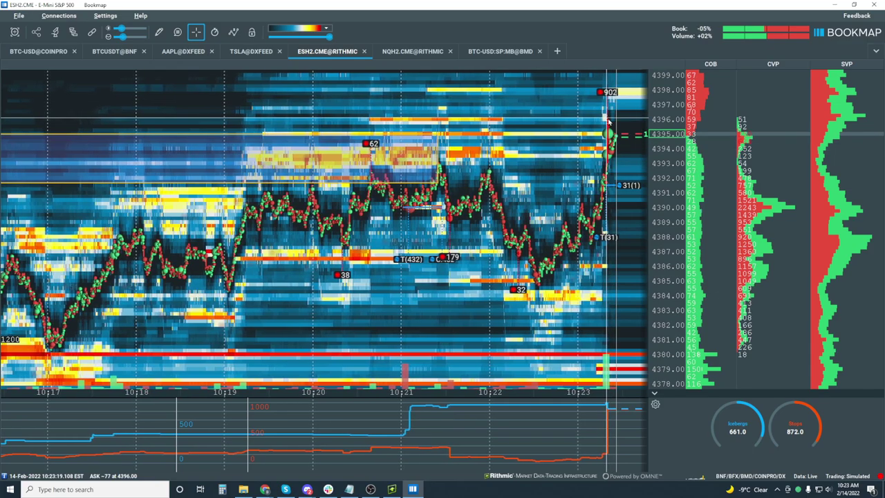
pyautogui.scroll(-4, 608, 121)
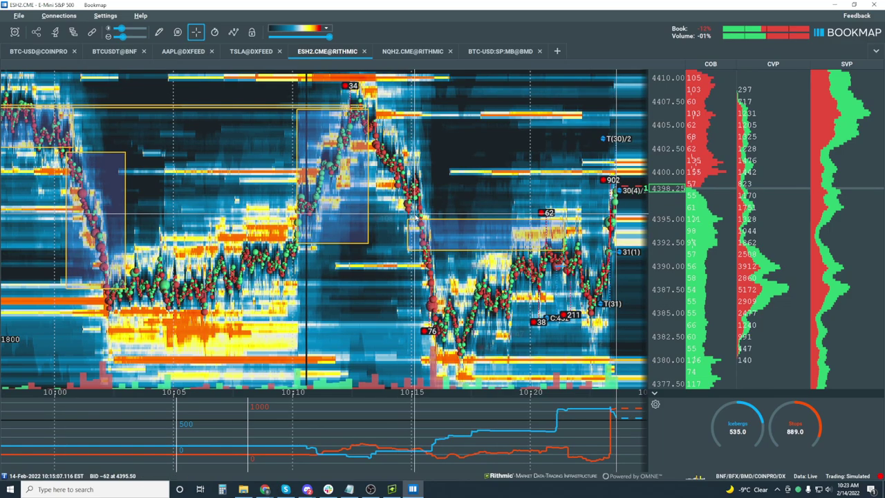
pyautogui.scroll(3, 594, 214)
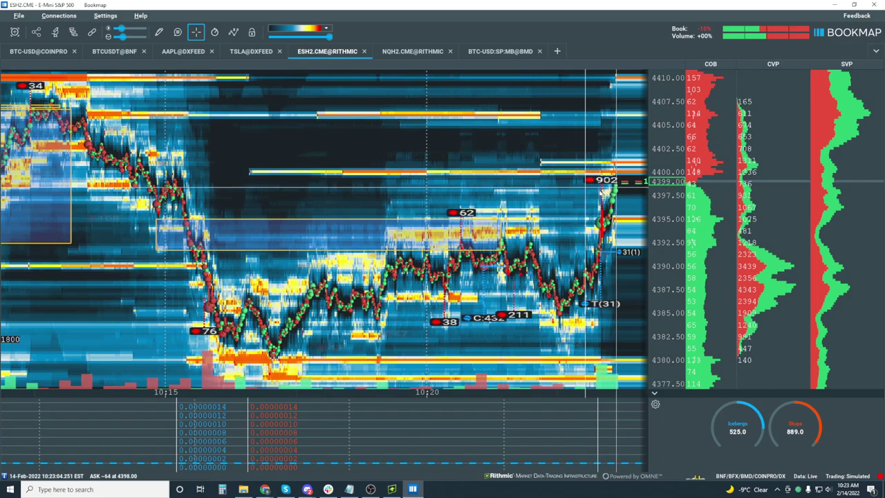
pyautogui.scroll(5, 599, 196)
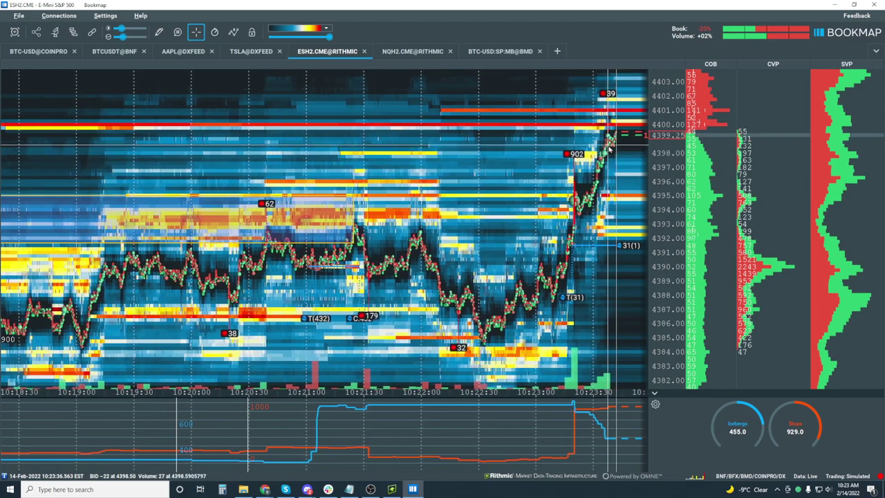
pyautogui.scroll(-1, 610, 154)
pyautogui.scroll(8, 604, 176)
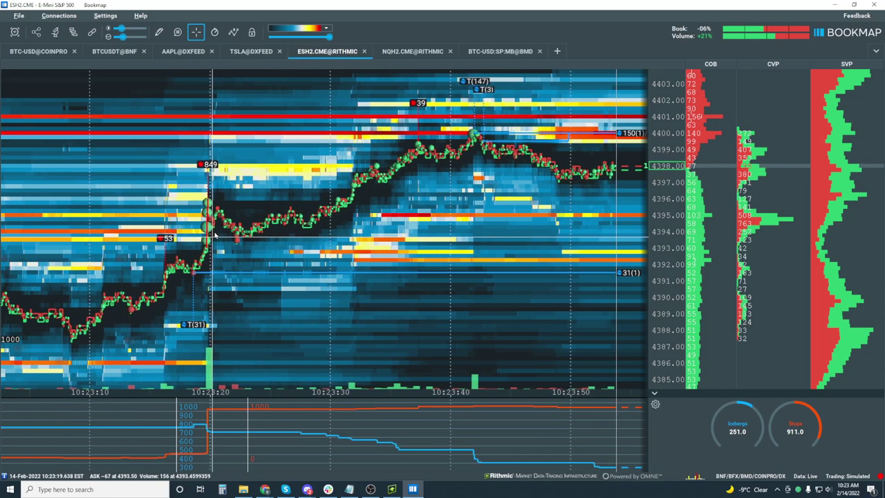
# Examine how price and resting liquidity near 4400 behave around 10:23:40 against the earlier swings since 10:10.
pyautogui.scroll(-3, 367, 211)
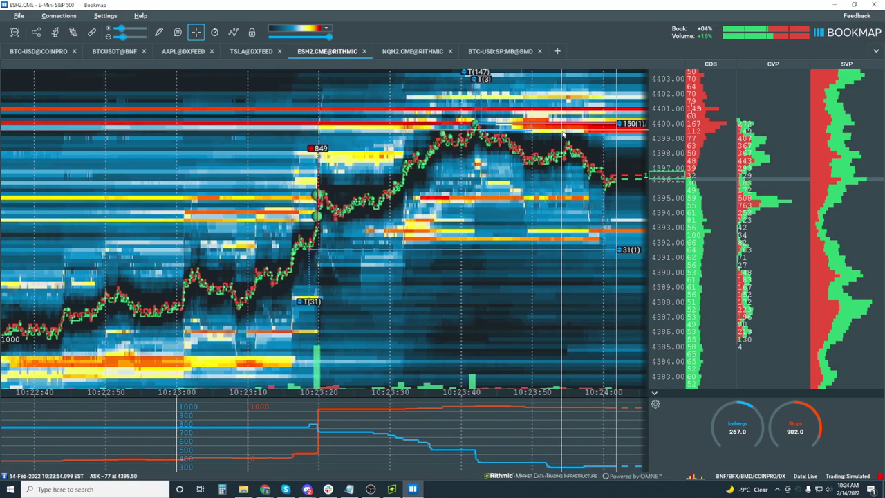
pyautogui.scroll(-3, 560, 159)
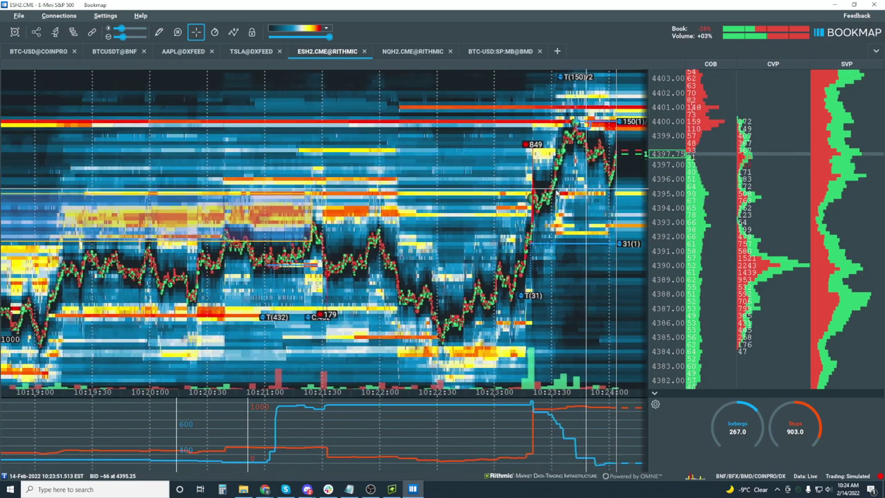
pyautogui.scroll(-2, 554, 165)
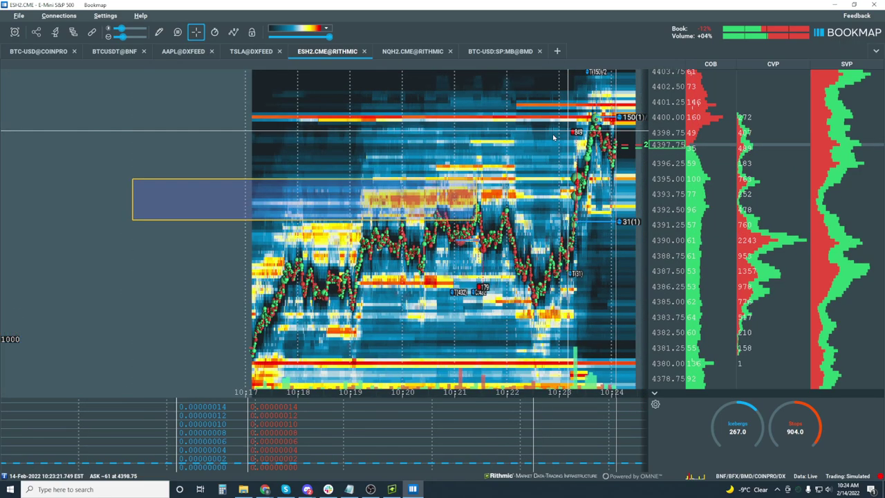
pyautogui.scroll(-2, 499, 207)
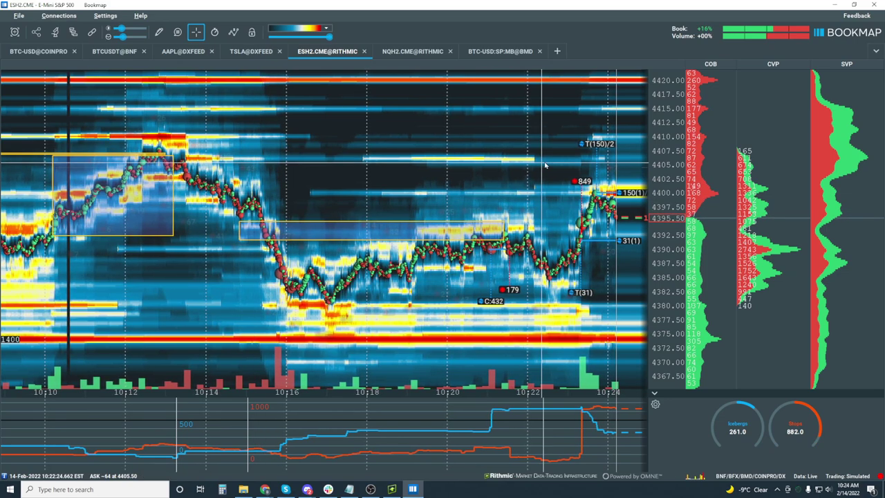
pyautogui.scroll(5, 545, 166)
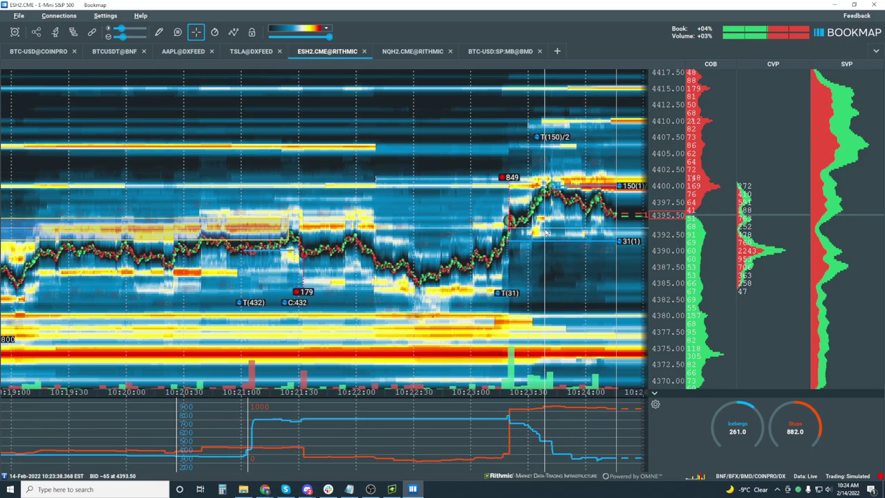
pyautogui.scroll(3, 603, 230)
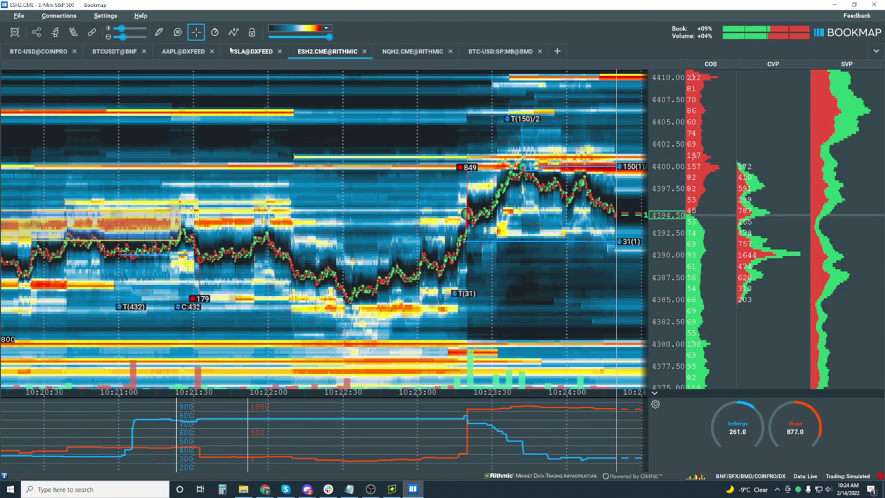
# Draw a small rectangle over the swing into 4400, from about 4395.75 to 4400 between about 10:23:30 and 10:23:45.
pyautogui.click(159, 33)
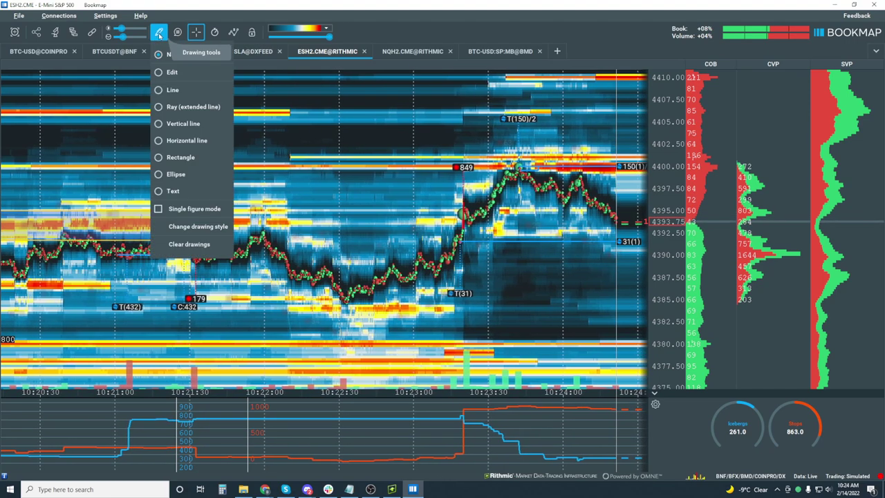
pyautogui.click(195, 158)
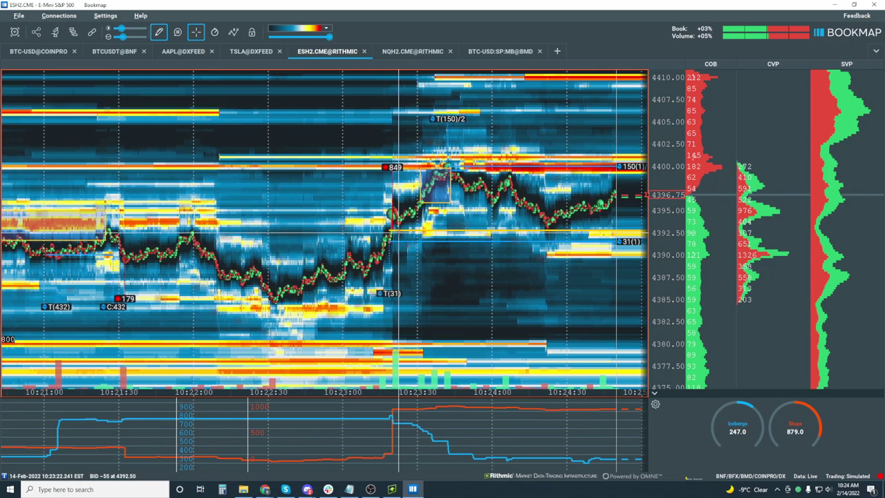
pyautogui.scroll(-3, 385, 227)
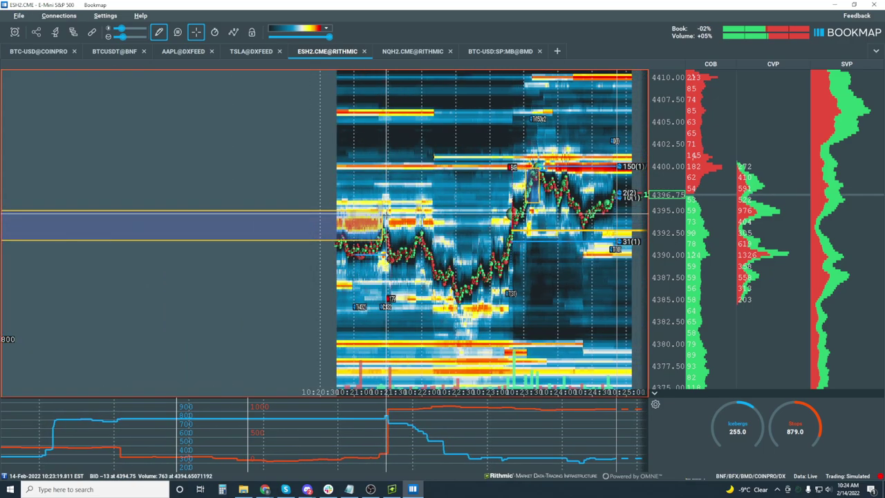
pyautogui.scroll(-3, 439, 215)
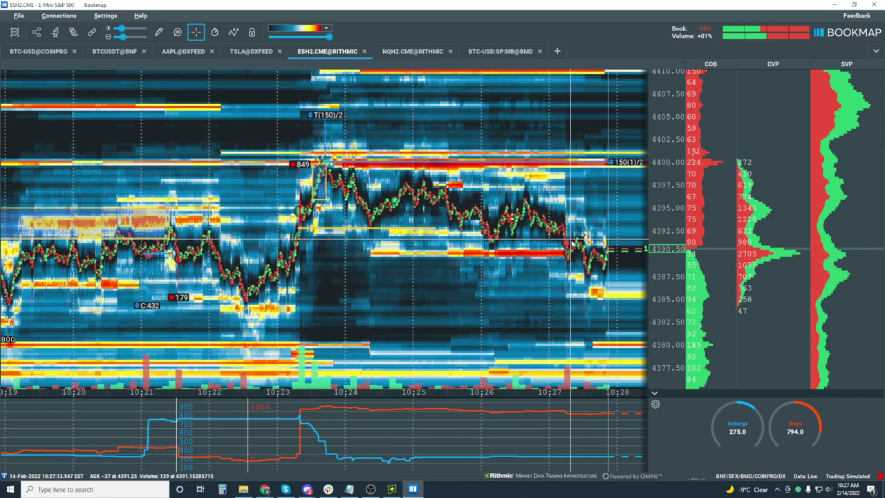
# Draw rectangles over about 4386.50–4390.50 from 10:27:10 to 10:28:55 and about 4391.50–4397.50 from 10:28:45 to 10:29:30, and leave drawing mode.
pyautogui.scroll(-5, 572, 242)
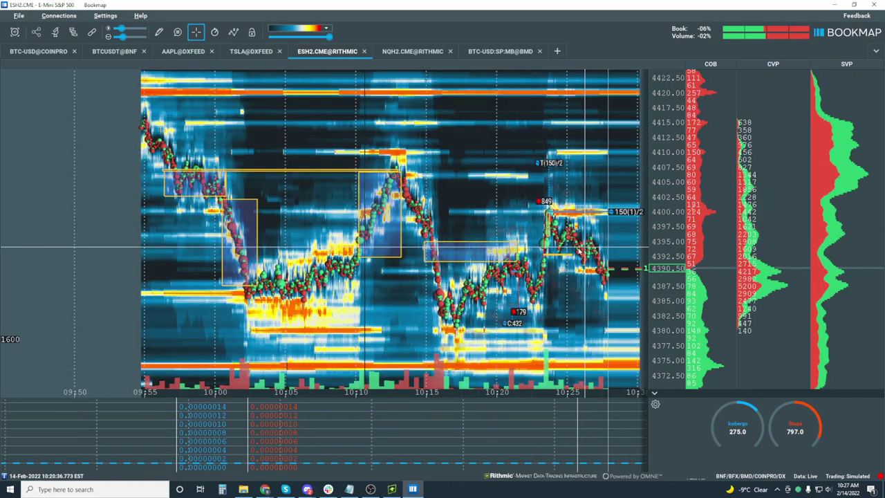
pyautogui.scroll(-3, 318, 152)
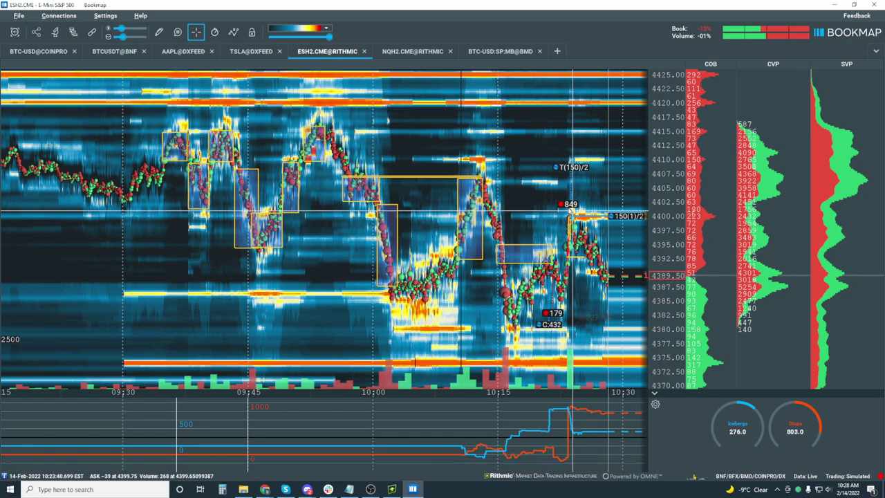
pyautogui.scroll(10, 586, 226)
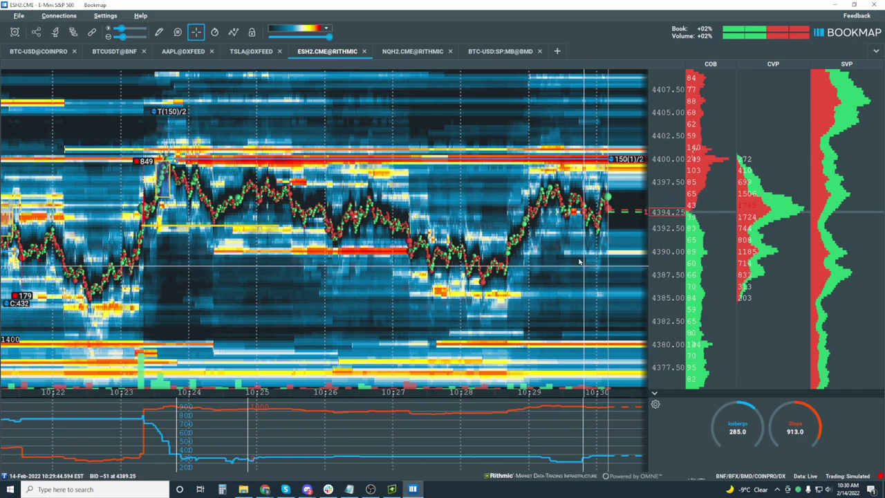
pyautogui.click(162, 35)
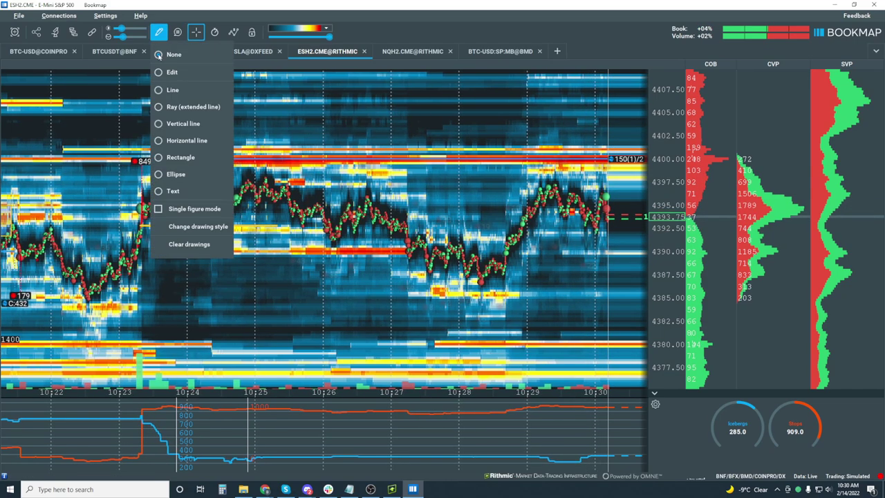
pyautogui.click(187, 158)
pyautogui.moveTo(398, 247); pyautogui.dragTo(517, 284)
pyautogui.moveTo(517, 184); pyautogui.dragTo(556, 239)
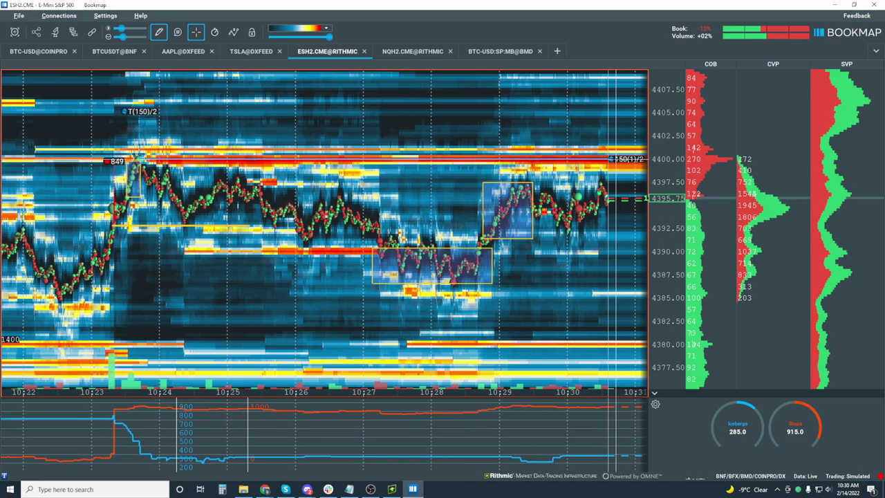
pyautogui.press('Escape')
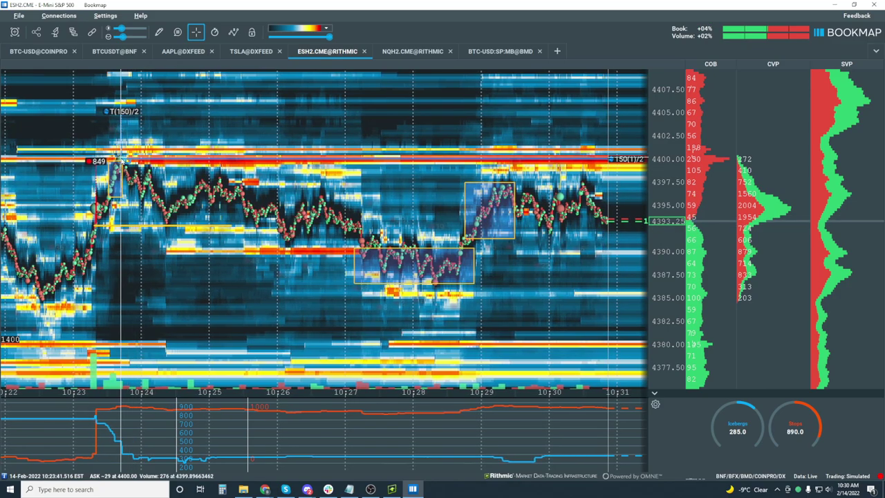
# Examine the price action from about 10:29 to 10:31 relative to the two newest rectangles and the liquidity at 4400.
pyautogui.scroll(10, 617, 177)
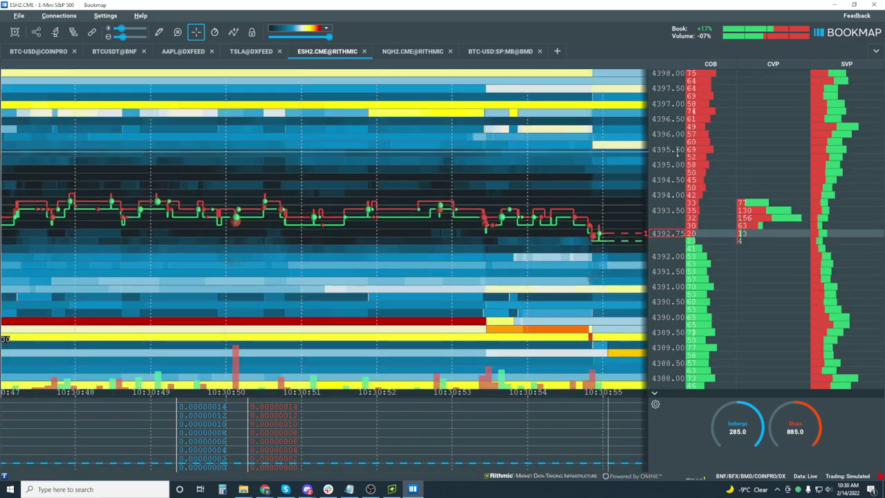
pyautogui.moveTo(678, 152); pyautogui.dragTo(467, 235)
pyautogui.scroll(-5, 466, 233)
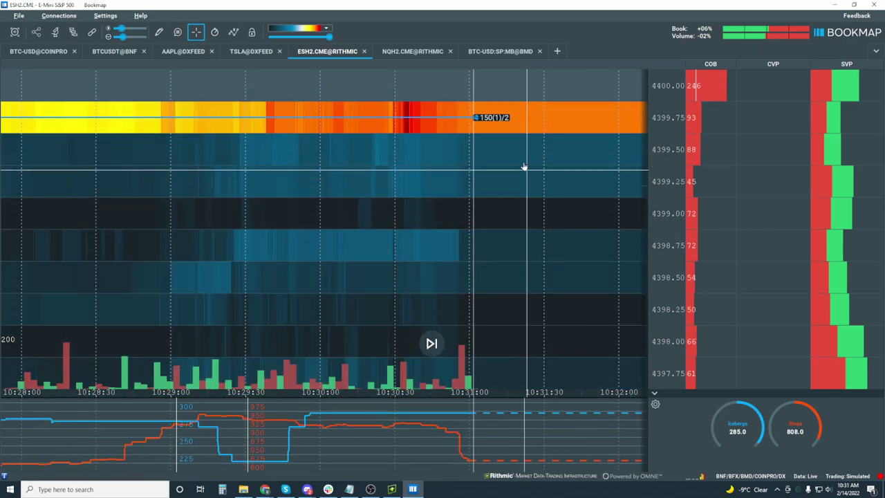
pyautogui.moveTo(524, 166); pyautogui.dragTo(490, 222)
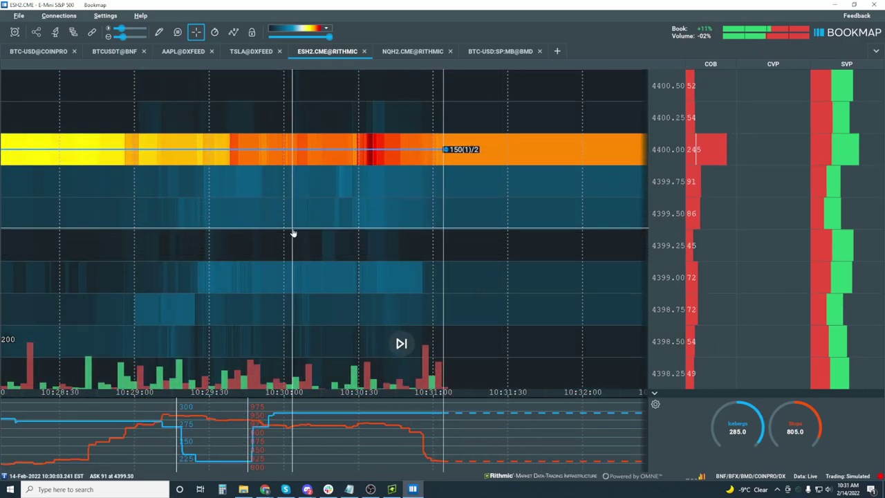
pyautogui.scroll(-3, 304, 233)
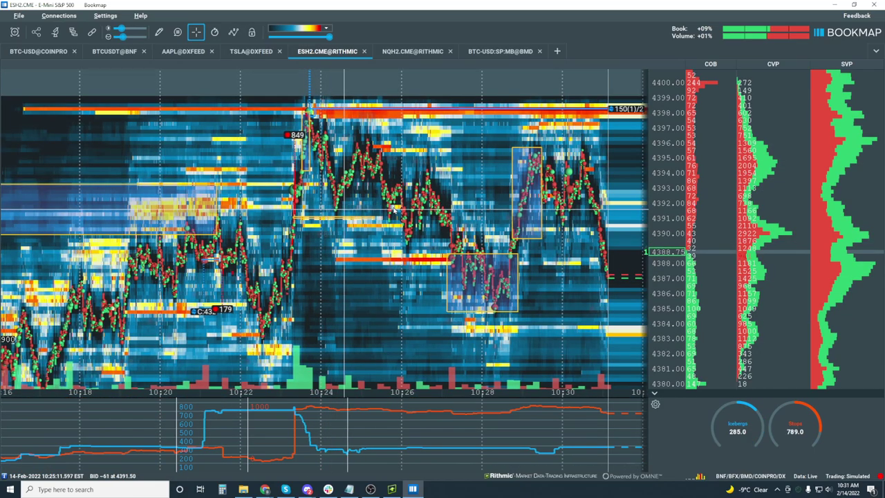
pyautogui.scroll(3, 518, 263)
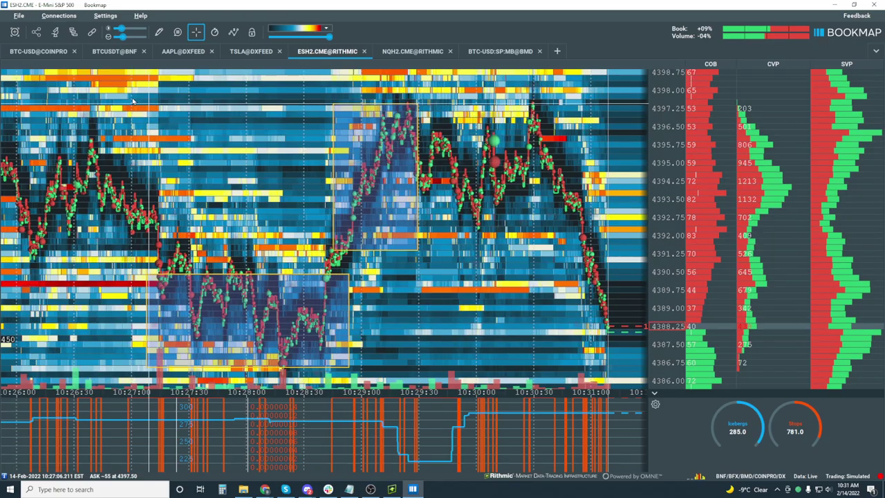
pyautogui.scroll(-3, 634, 185)
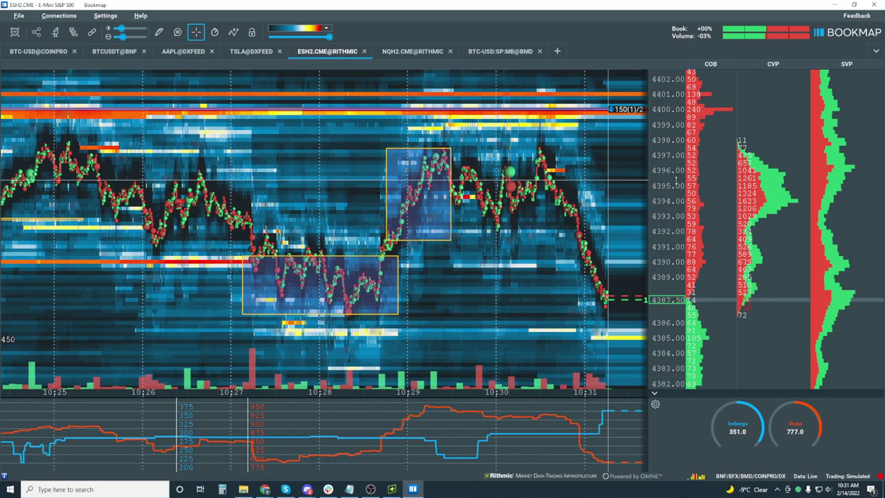
pyautogui.scroll(-3, 669, 201)
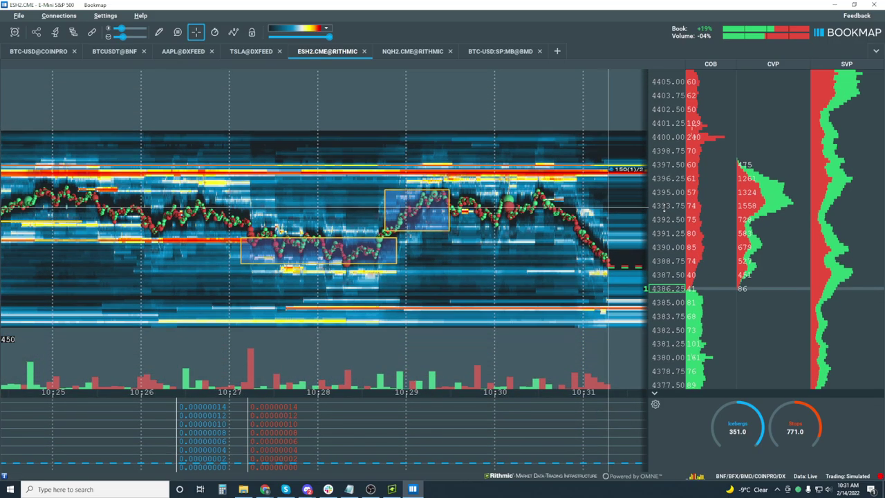
# Examine the price move after 10:31 and the liquidity between about 4375 and 4380, compared with the earlier marked swings.
pyautogui.scroll(-3, 483, 261)
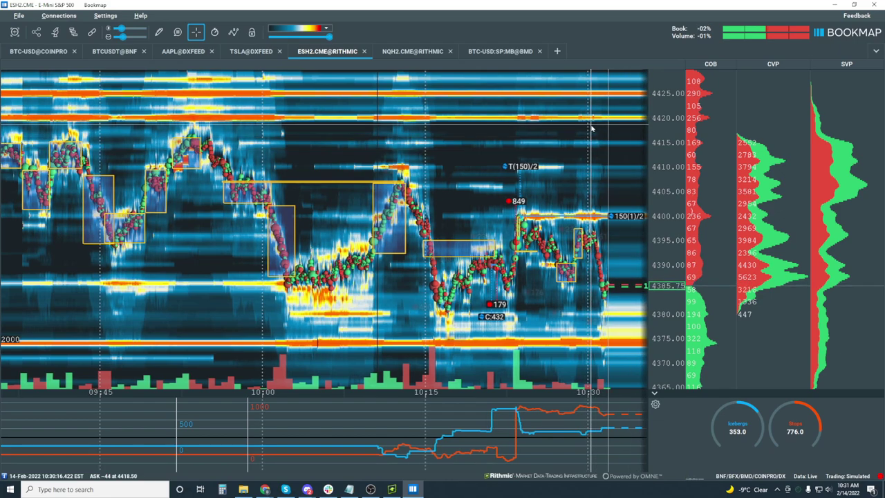
pyautogui.scroll(2, 591, 129)
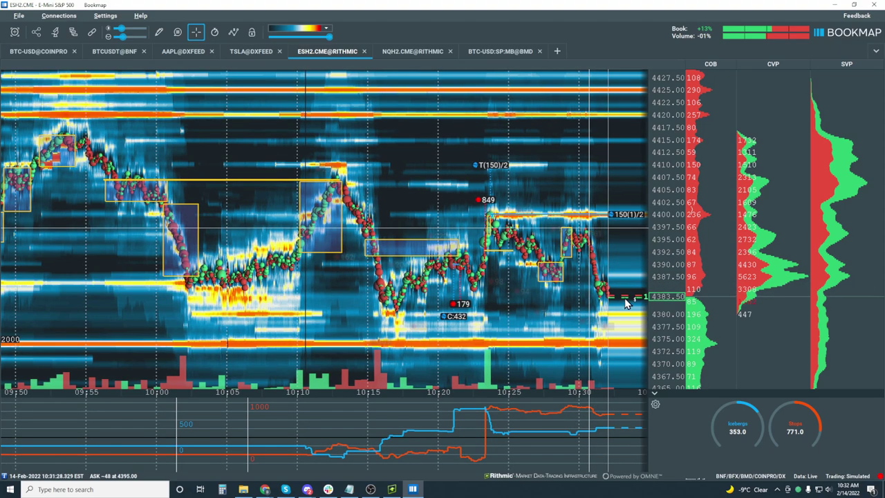
pyautogui.scroll(3, 624, 302)
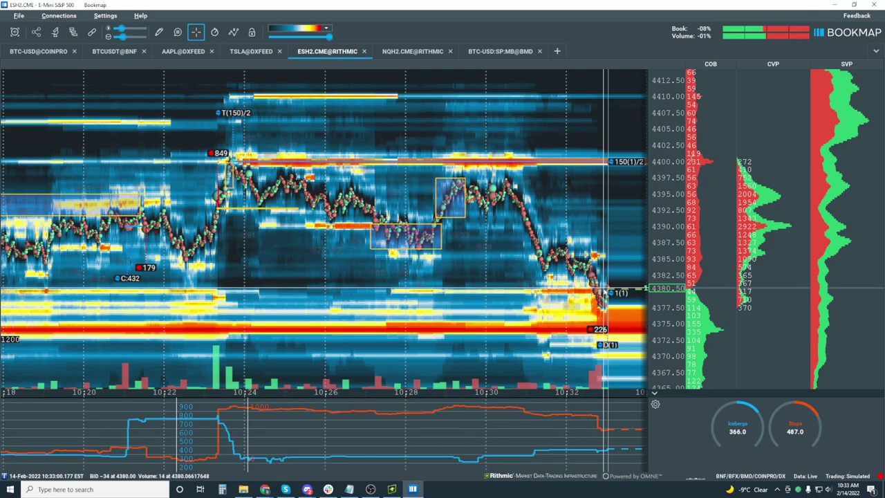
pyautogui.scroll(5, 559, 223)
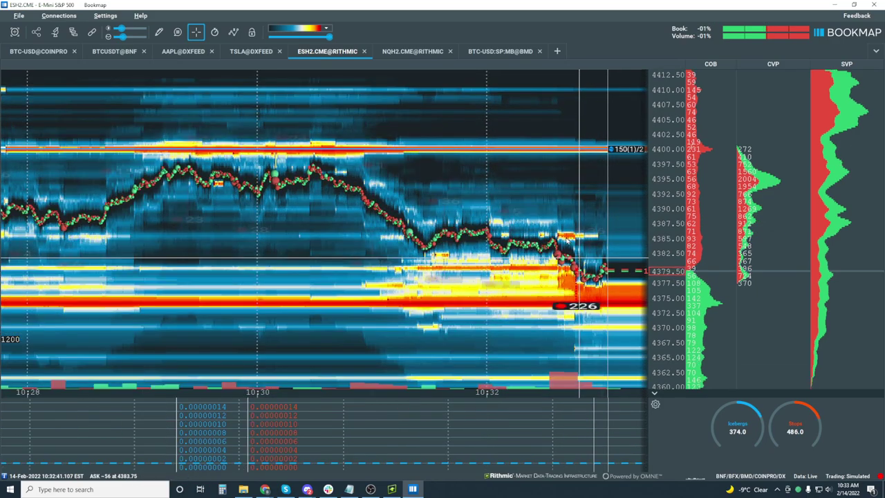
pyautogui.scroll(3, 682, 289)
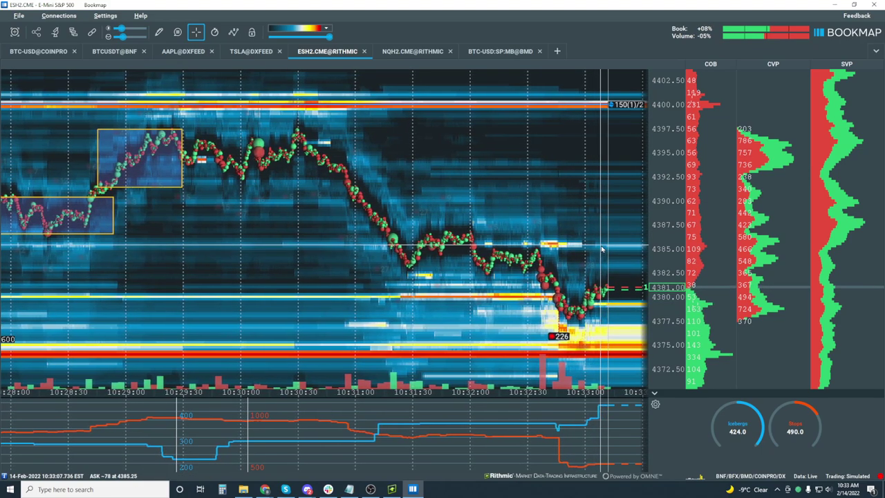
pyautogui.scroll(-4, 543, 256)
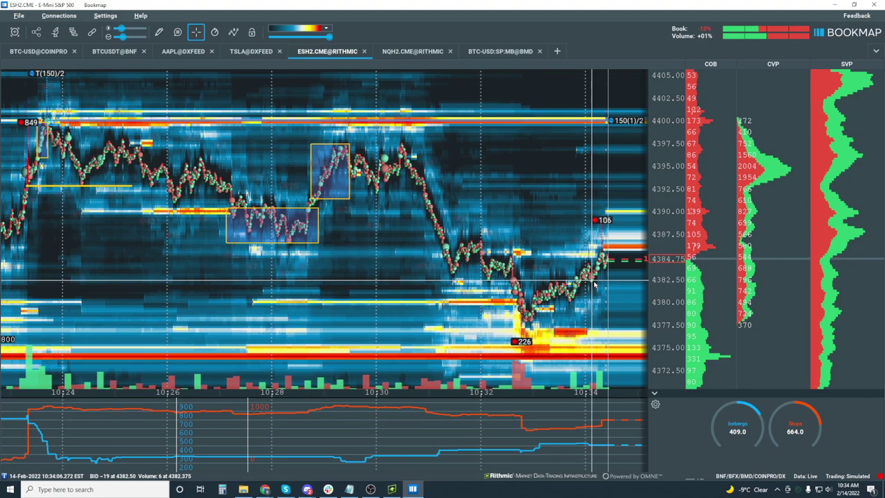
# Examine the price action from 10:33 to 10:36 against the liquidity between 4380 and 4390, compared with the earlier marked swings.
pyautogui.scroll(5, 600, 278)
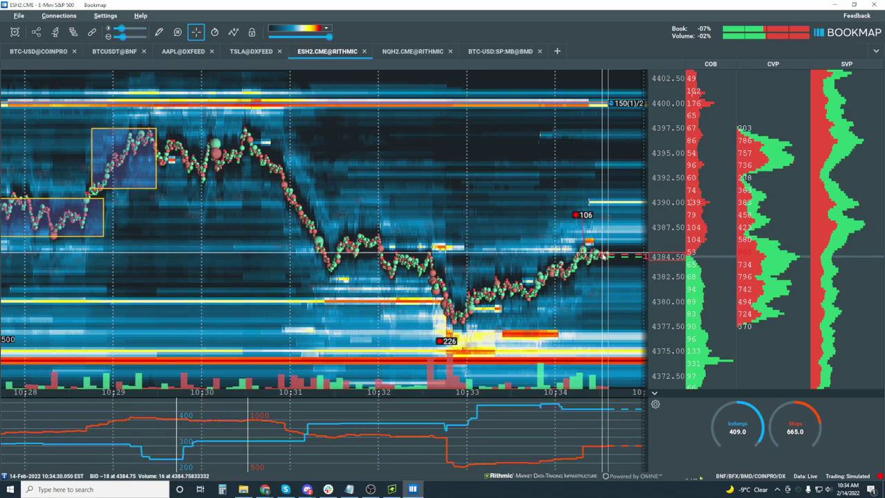
pyautogui.scroll(2, 608, 293)
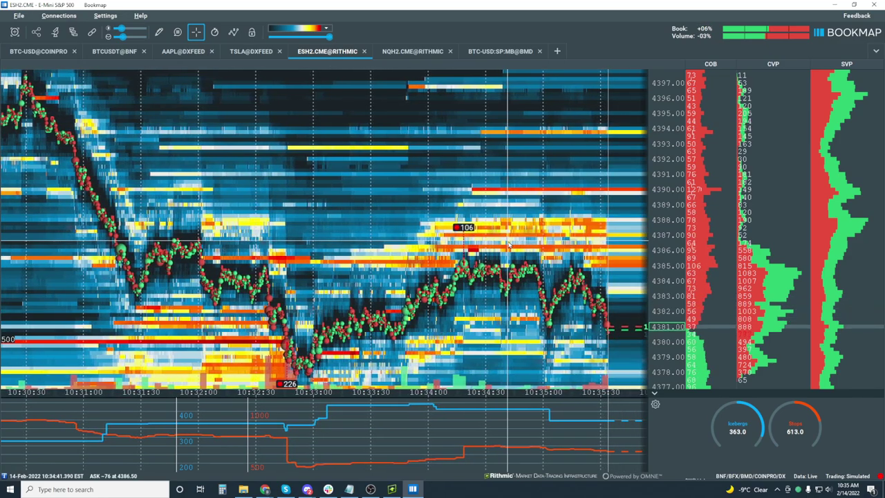
pyautogui.scroll(-4, 517, 254)
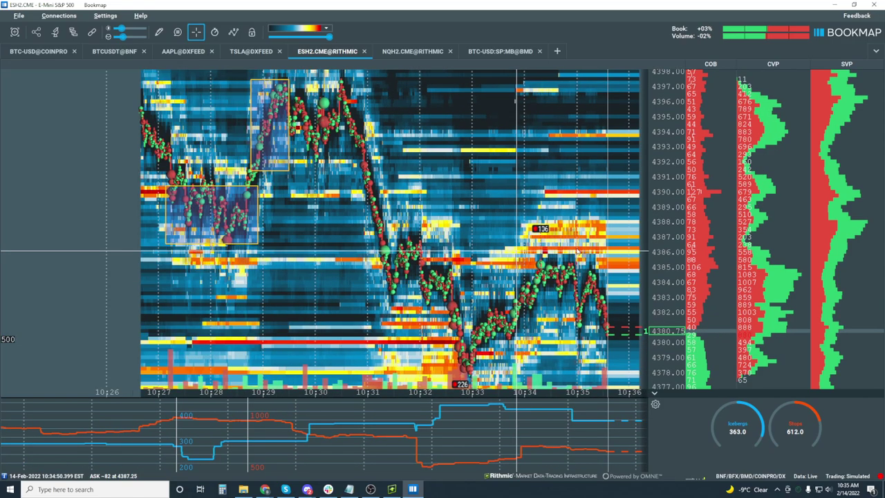
pyautogui.scroll(-3, 578, 253)
pyautogui.scroll(-2, 676, 216)
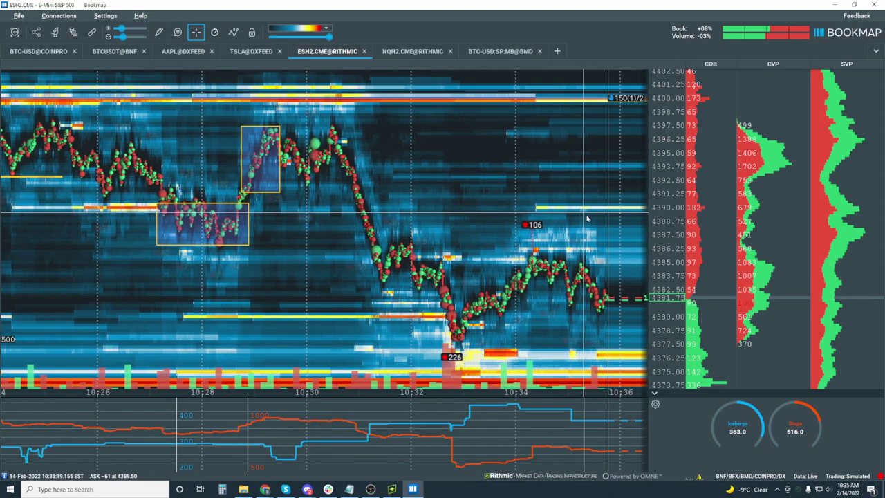
pyautogui.scroll(-3, 588, 224)
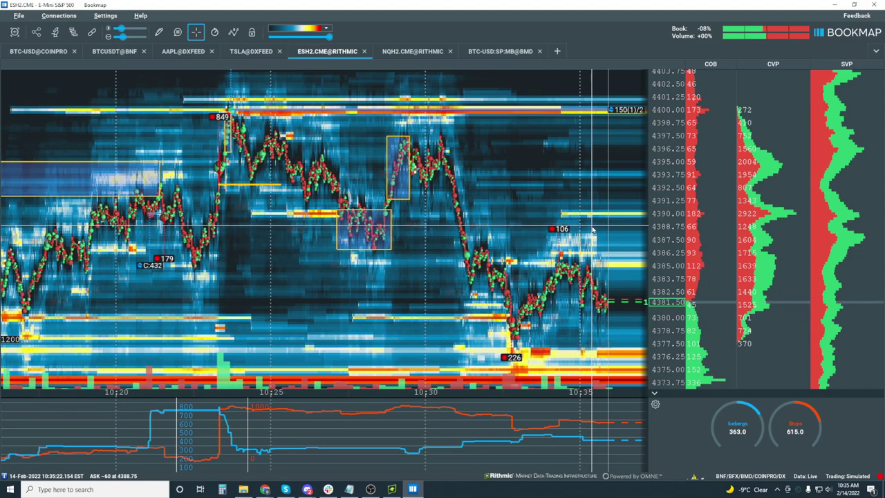
pyautogui.scroll(-3, 591, 231)
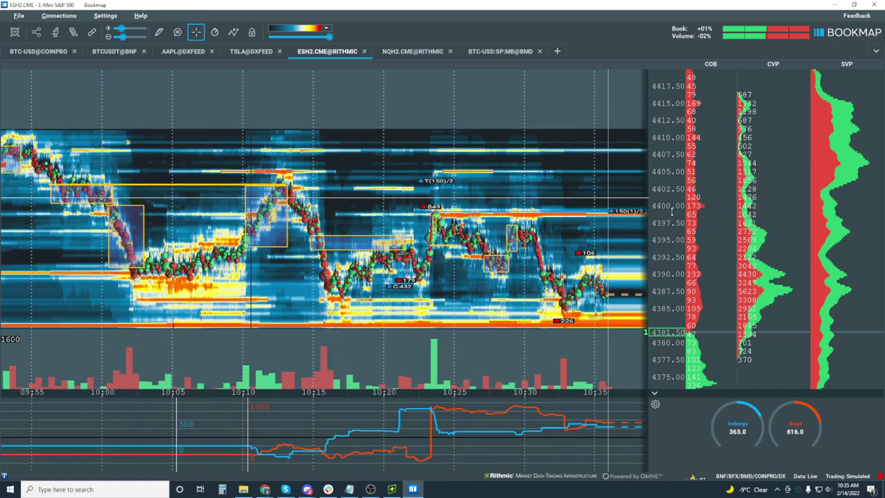
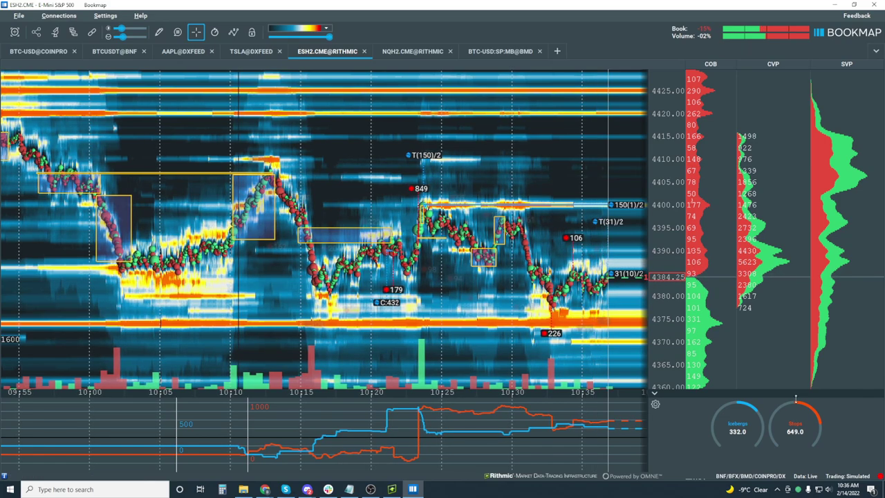
# Review the accumulation, axis alignment and alert settings of the Stops&Icebergs Sub-Chart addon, and close the configuration.
pyautogui.rightClick(524, 412)
pyautogui.click(553, 422)
pyautogui.scroll(1, 469, 170)
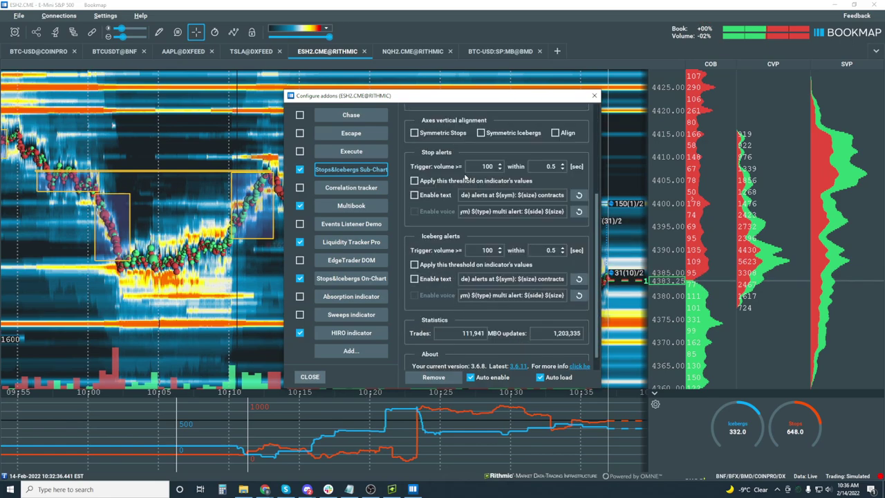
pyautogui.moveTo(470, 96); pyautogui.dragTo(206, 90)
pyautogui.scroll(2, 160, 207)
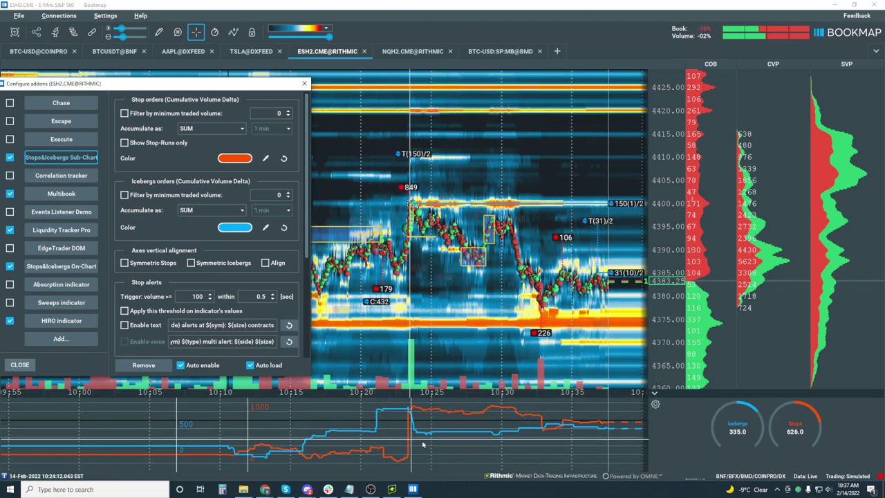
pyautogui.click(305, 84)
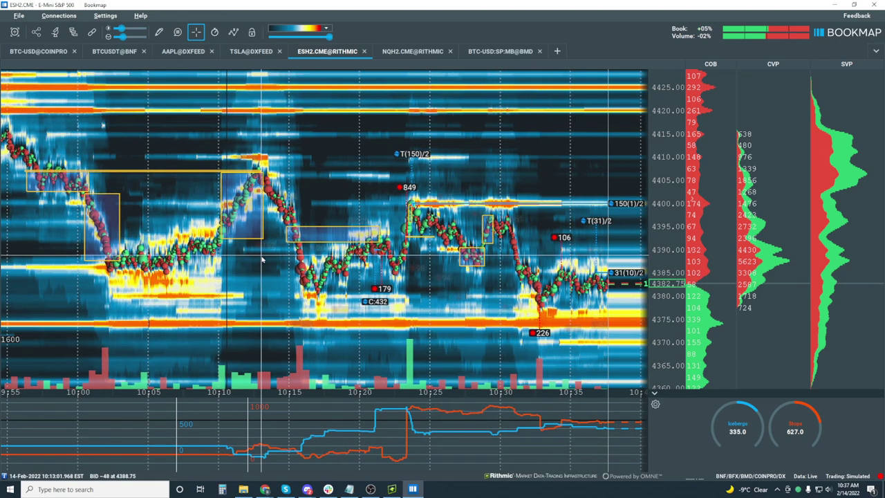
# Examine the price action from 10:31 to 10:39 relative to the liquidity at 4374–4377, 4385 and 4400.
pyautogui.scroll(2, 552, 204)
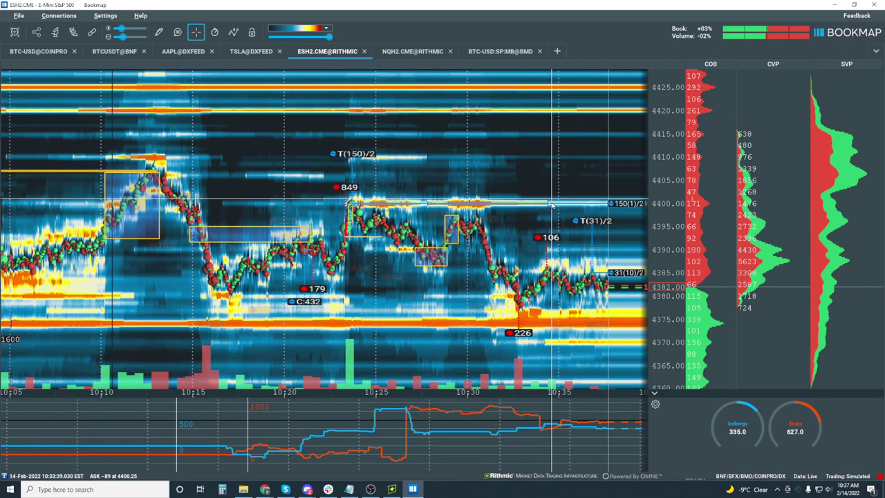
pyautogui.scroll(3, 552, 205)
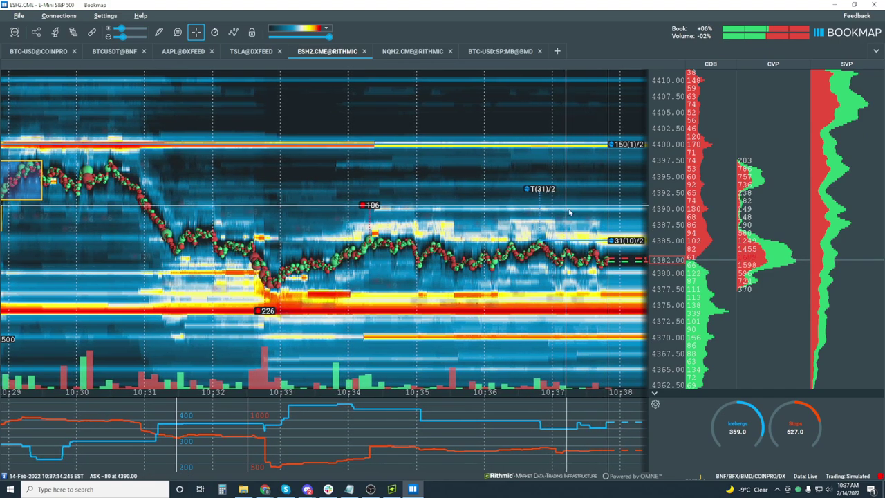
pyautogui.scroll(-2, 569, 213)
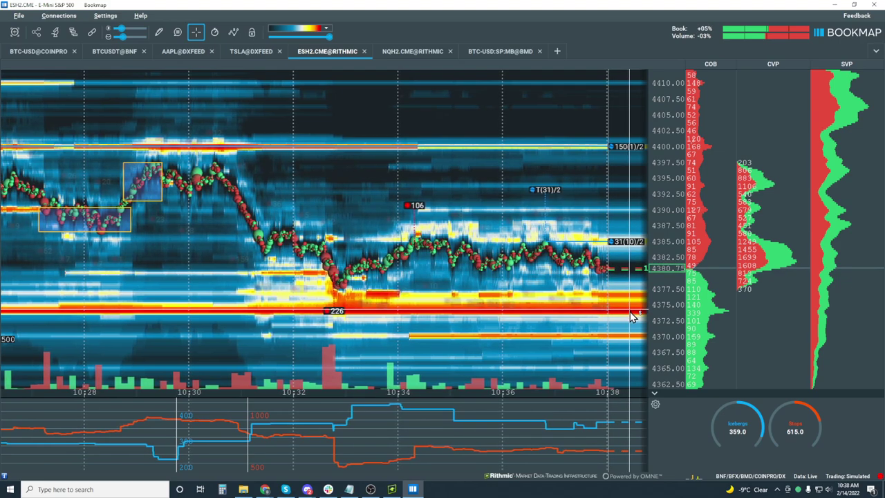
pyautogui.moveTo(667, 266)
pyautogui.mouseDown()
pyautogui.moveTo(668, 285)
pyautogui.moveTo(671, 235)
pyautogui.mouseUp()
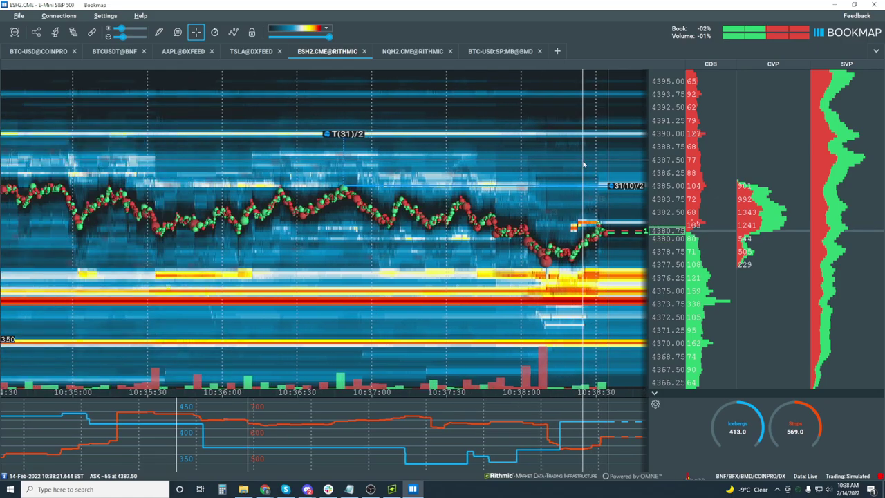
pyautogui.scroll(2, 583, 164)
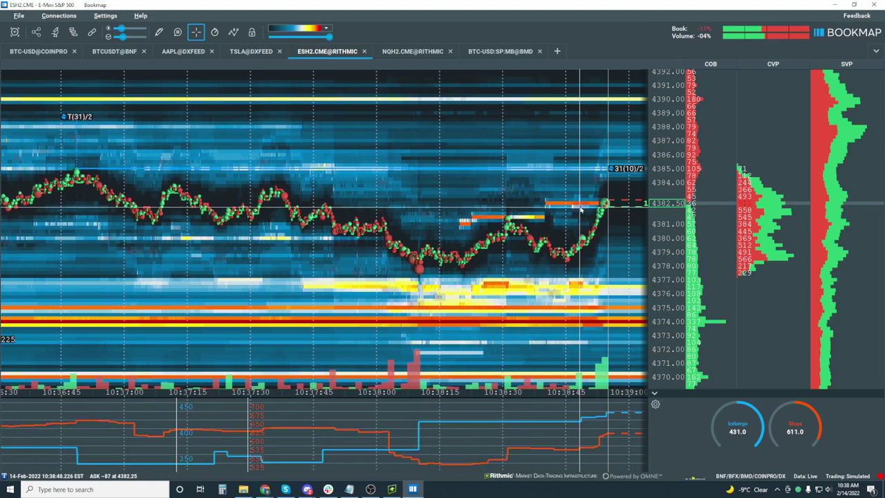
pyautogui.scroll(-3, 586, 206)
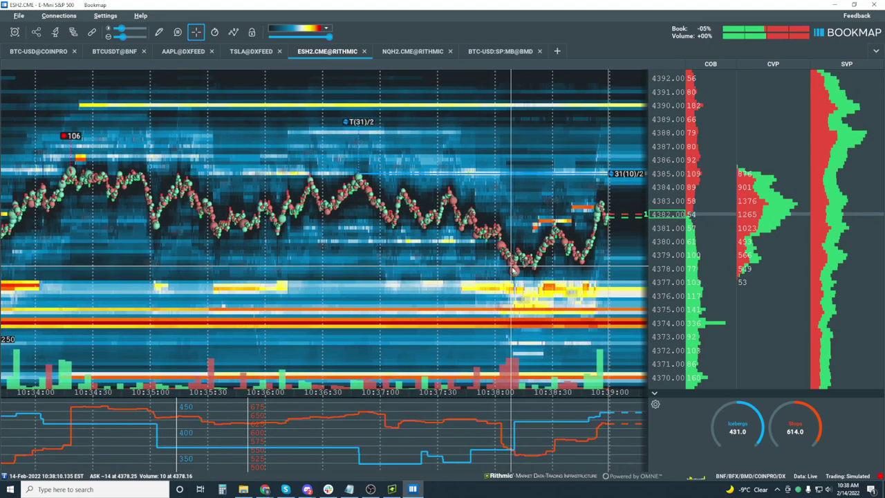
# Examine the 10:38 dip and rebound around the liquidity blocks at 4381.50 and 4382.50, then compare it with the levels at 4385 and 4390.
pyautogui.scroll(5, 511, 270)
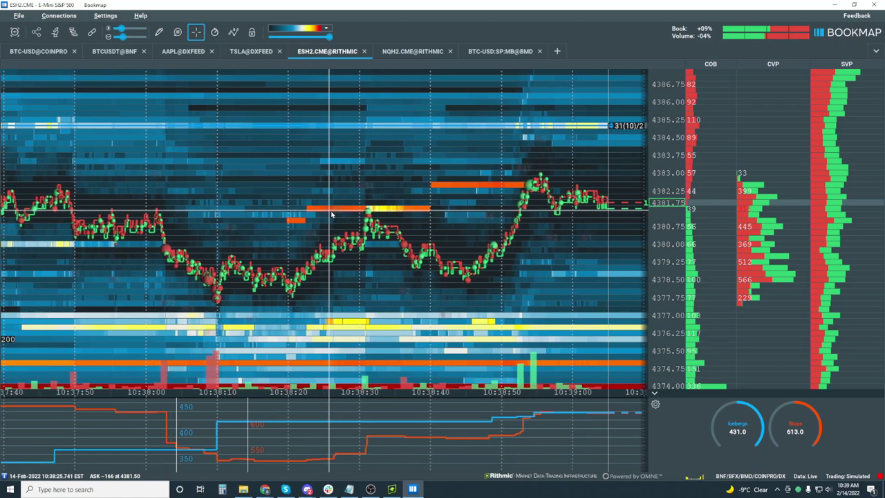
pyautogui.scroll(-2, 331, 215)
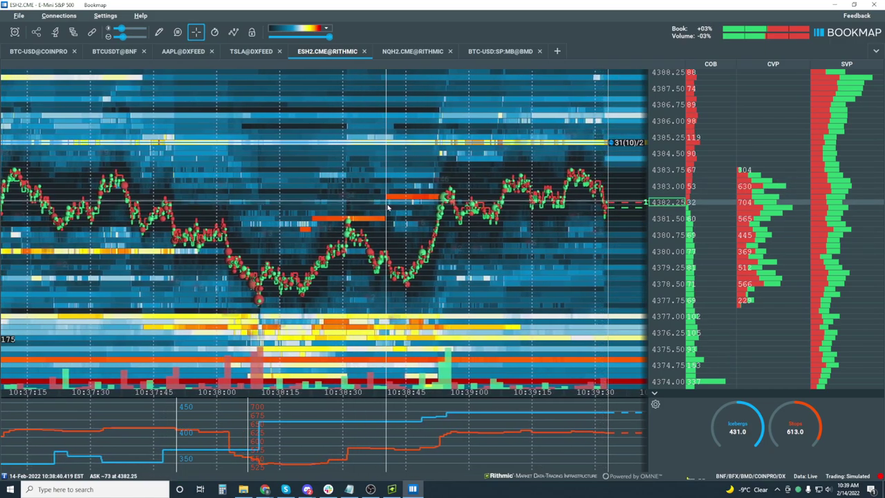
pyautogui.scroll(-2, 389, 210)
pyautogui.scroll(-1, 388, 210)
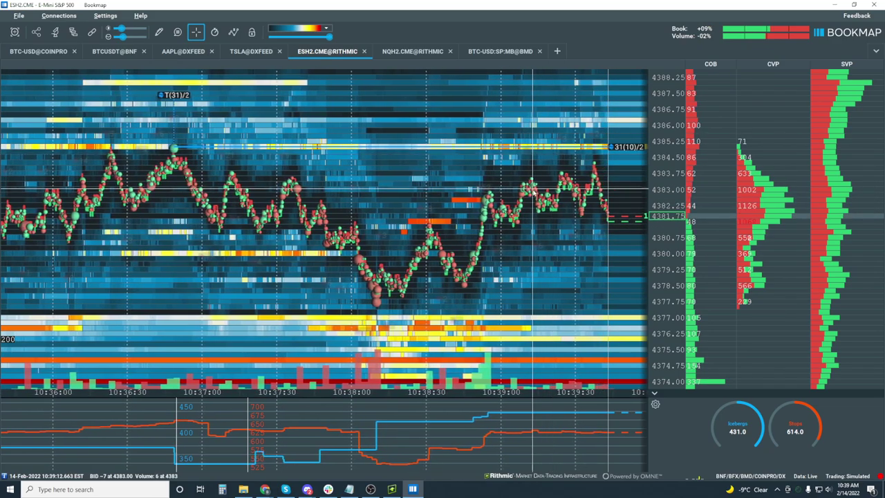
pyautogui.scroll(-5, 553, 153)
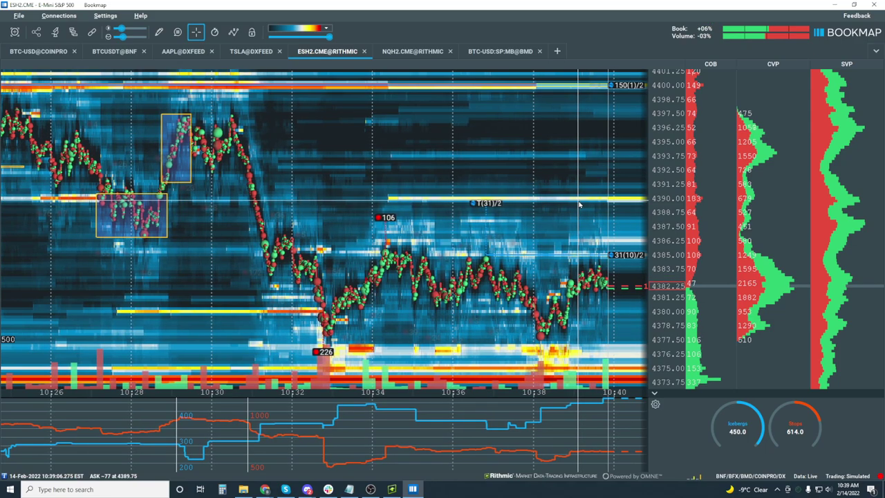
pyautogui.scroll(5, 599, 303)
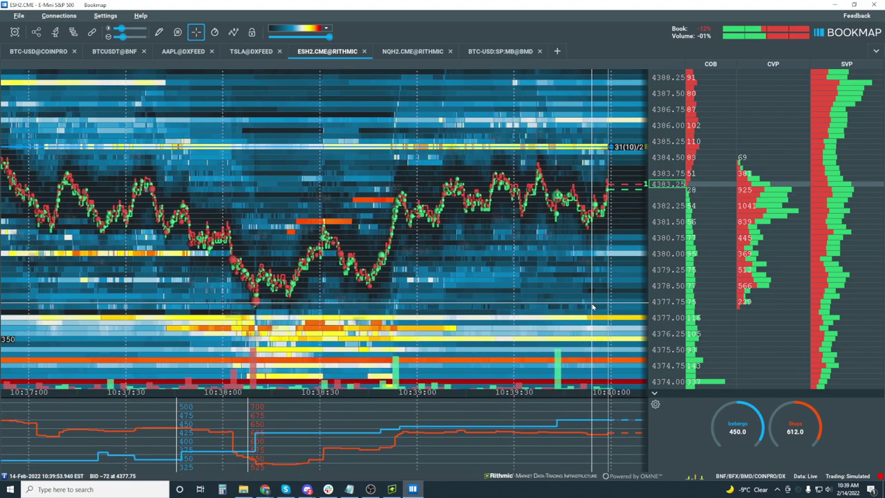
# Draw rectangles over the 10:38 dip at about 4377.75–4380.25, the liquidity blocks near 4381.50 and 4382.50, and along 4381.25 until about 10:41.
pyautogui.scroll(-3, 536, 252)
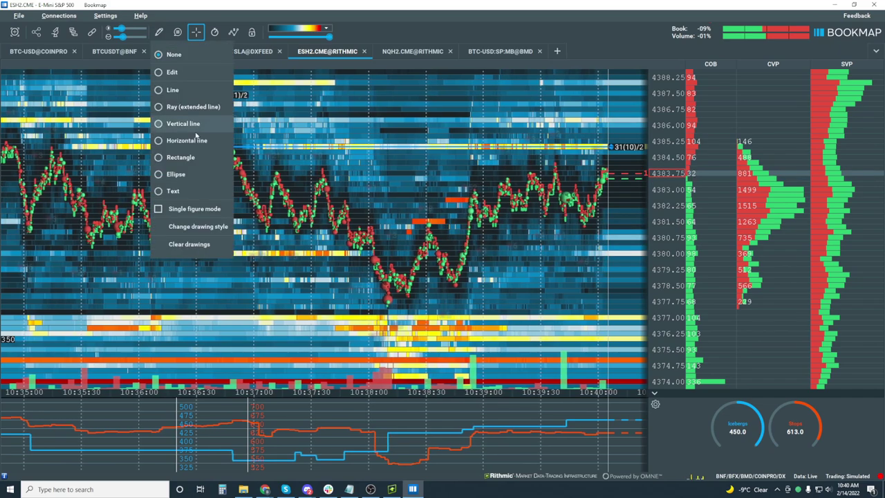
pyautogui.click(179, 157)
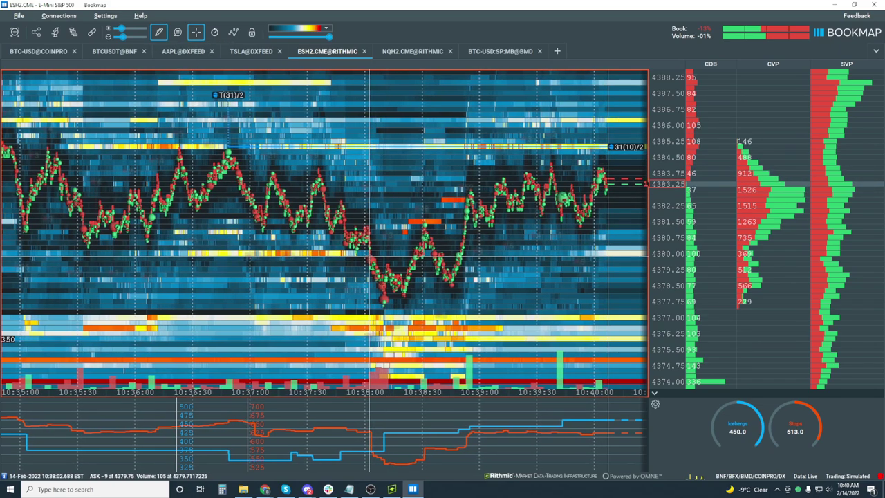
pyautogui.moveTo(387, 291); pyautogui.dragTo(414, 299)
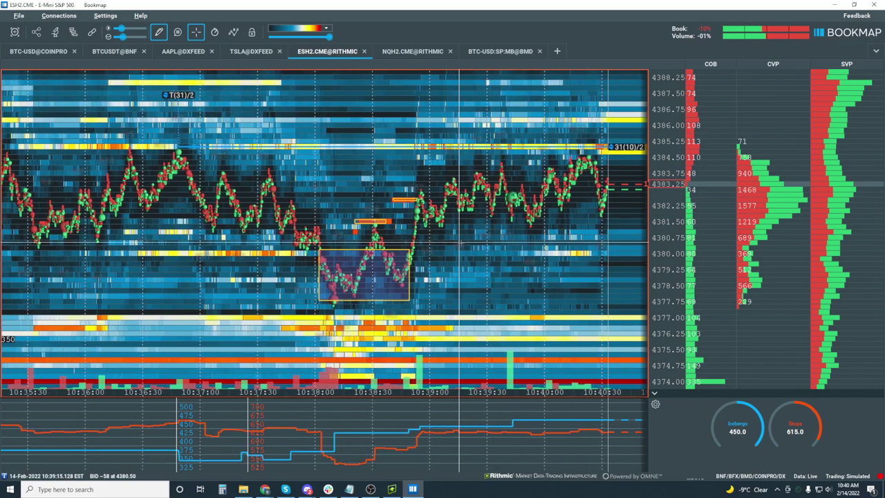
pyautogui.scroll(-2, 488, 233)
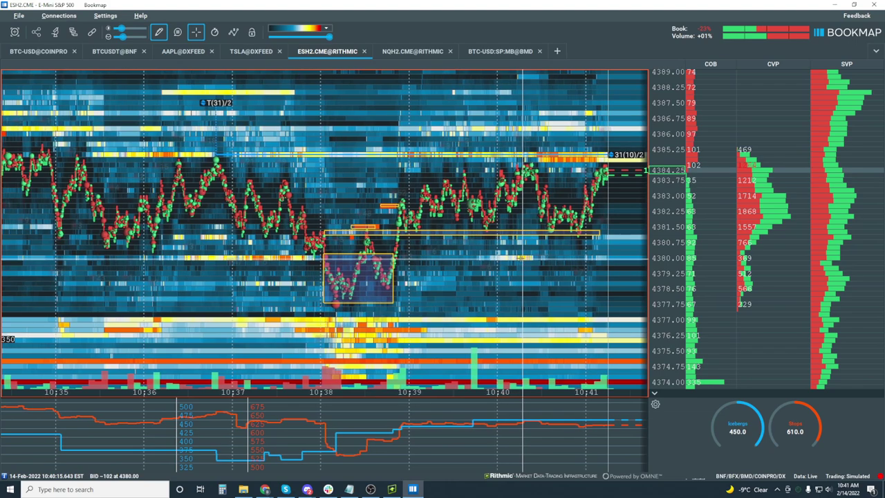
# Examine the 10:41 move around the 268 stop marker relative to liquidity at 4385, 4390 and 4400 and the session's marked swings, and leave drawing mode.
pyautogui.scroll(-2, 515, 254)
pyautogui.scroll(-3, 513, 251)
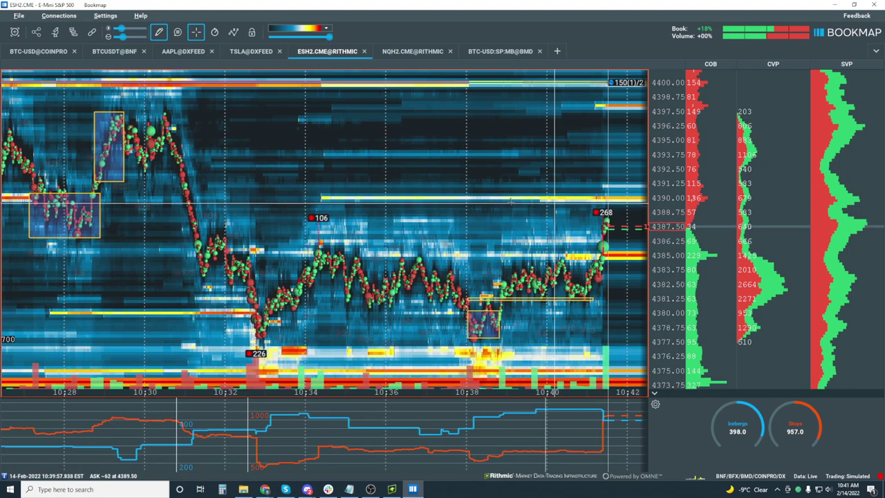
pyautogui.scroll(-2, 530, 223)
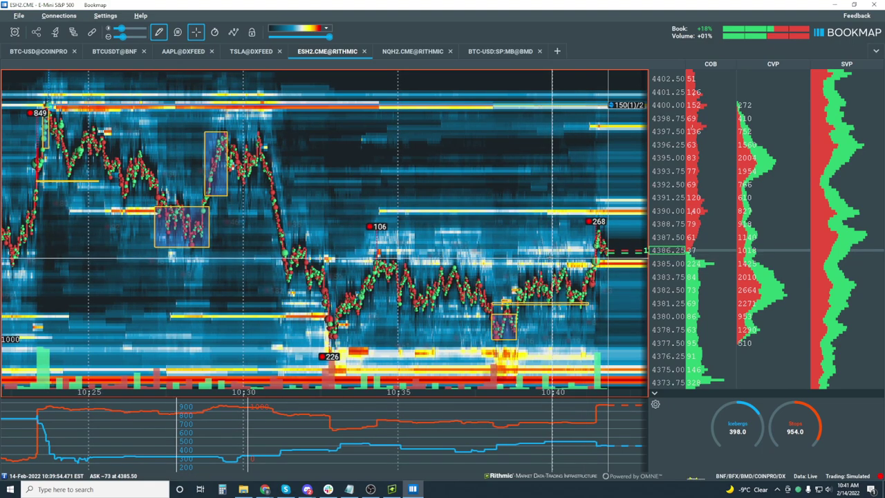
pyautogui.scroll(-4, 396, 265)
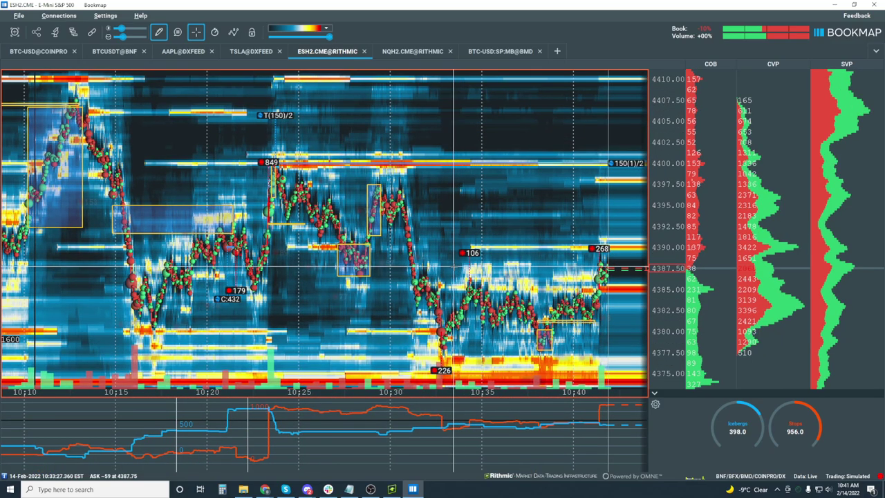
pyautogui.scroll(-4, 458, 267)
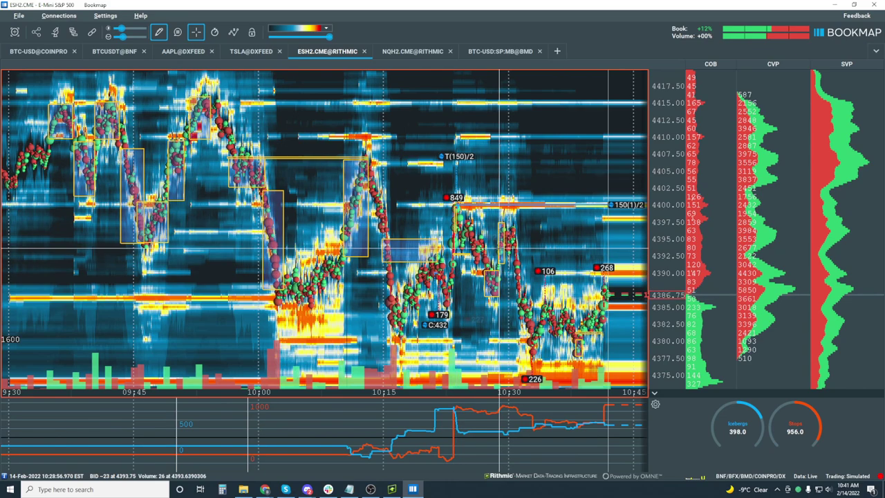
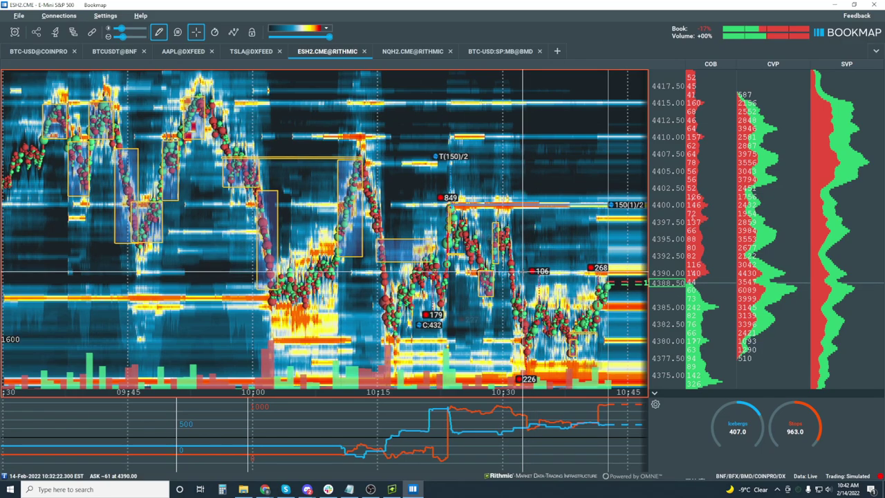
pyautogui.scroll(3, 522, 273)
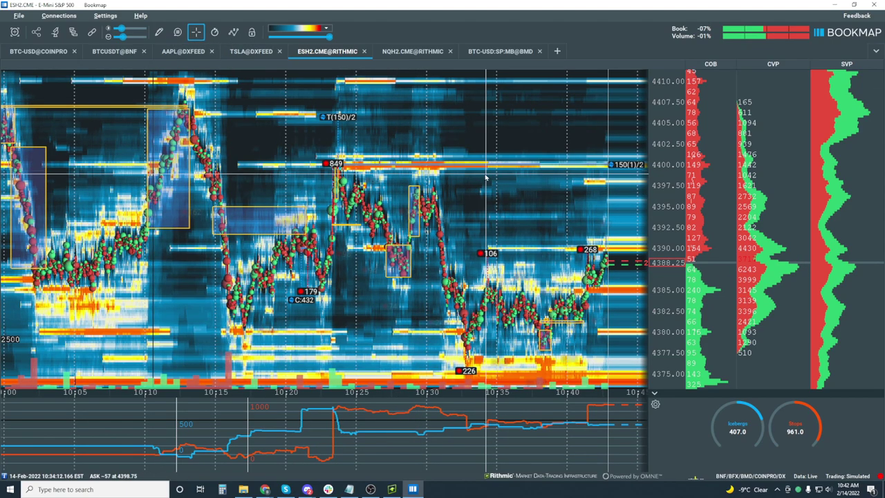
# Draw a descending extended ray from the 09:53 swing high at about 4415.75 past the 10:13 swing high near 4406.
pyautogui.scroll(-3, 487, 188)
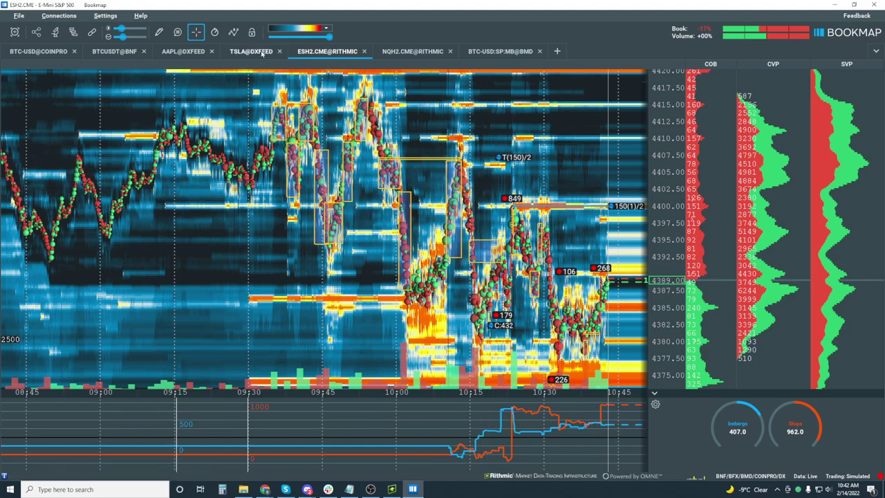
pyautogui.click(158, 32)
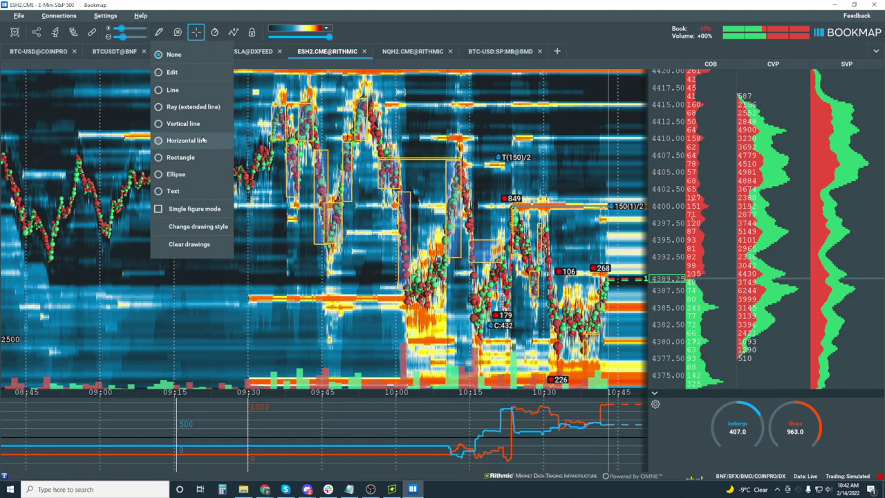
pyautogui.click(193, 107)
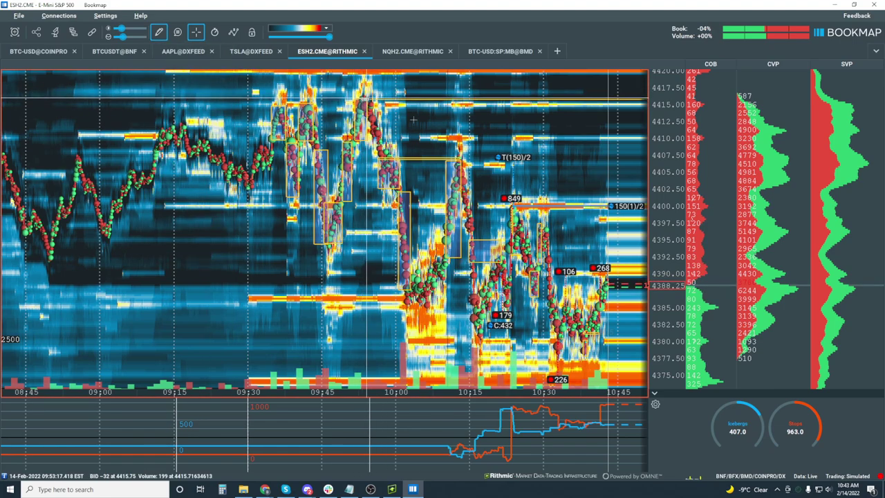
pyautogui.moveTo(413, 120); pyautogui.dragTo(472, 171)
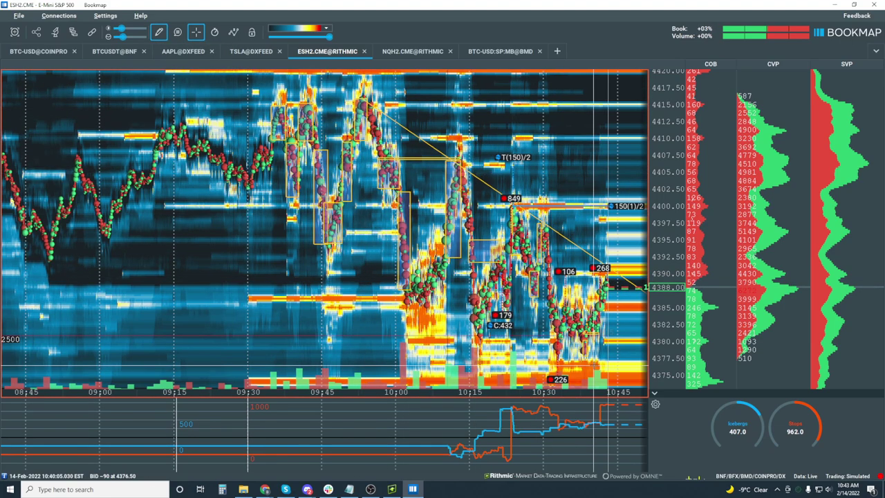
# Draw a second descending extended ray below price from about 4386.25 at 10:02 through about 4381.25 at 10:18, and leave drawing mode.
pyautogui.moveTo(403, 298)
pyautogui.mouseDown()
pyautogui.moveTo(512, 346)
pyautogui.moveTo(484, 333)
pyautogui.mouseUp()
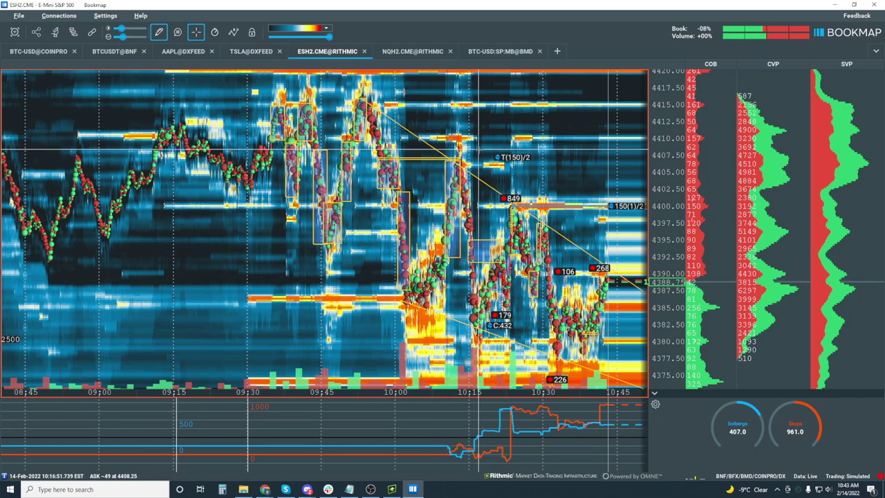
pyautogui.press('Escape')
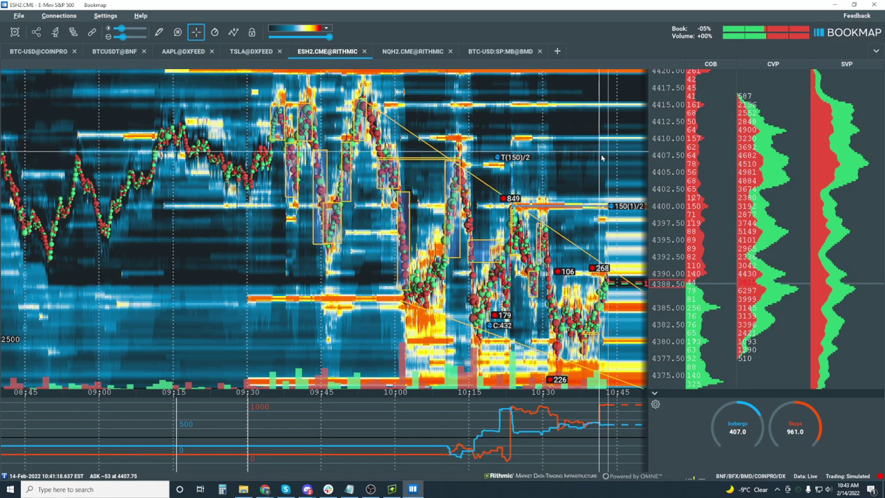
# Examine the 10:41–10:44 move into the upper descending ray against the stop markers, earlier swings and liquidity at 4385, 4390 and 4400.
pyautogui.scroll(5, 560, 152)
pyautogui.scroll(3, 572, 141)
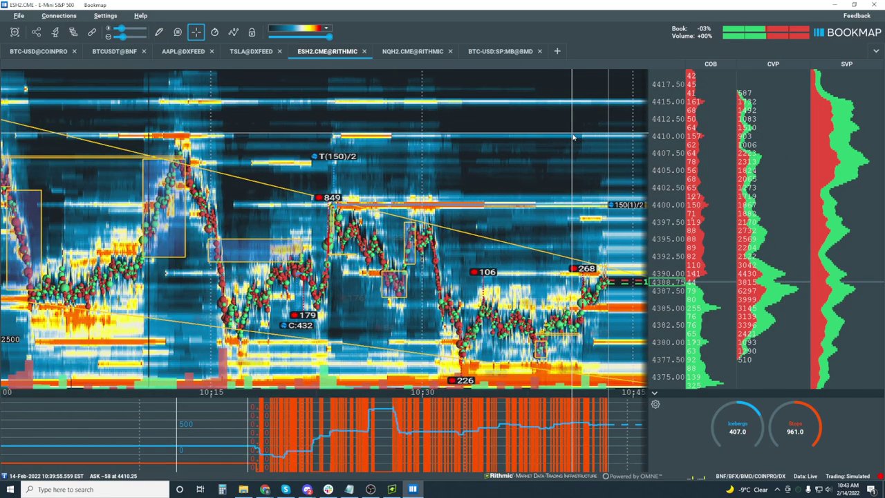
pyautogui.scroll(-4, 571, 141)
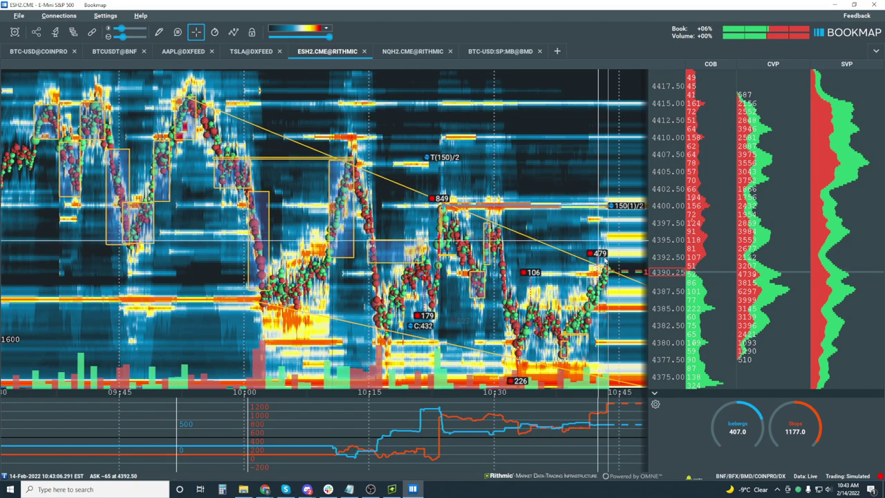
pyautogui.scroll(4, 608, 262)
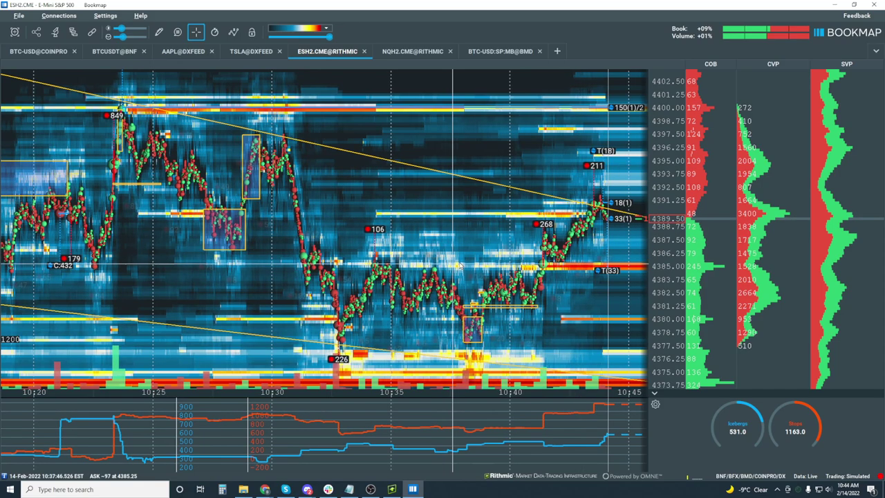
pyautogui.scroll(-3, 576, 258)
pyautogui.scroll(5, 575, 258)
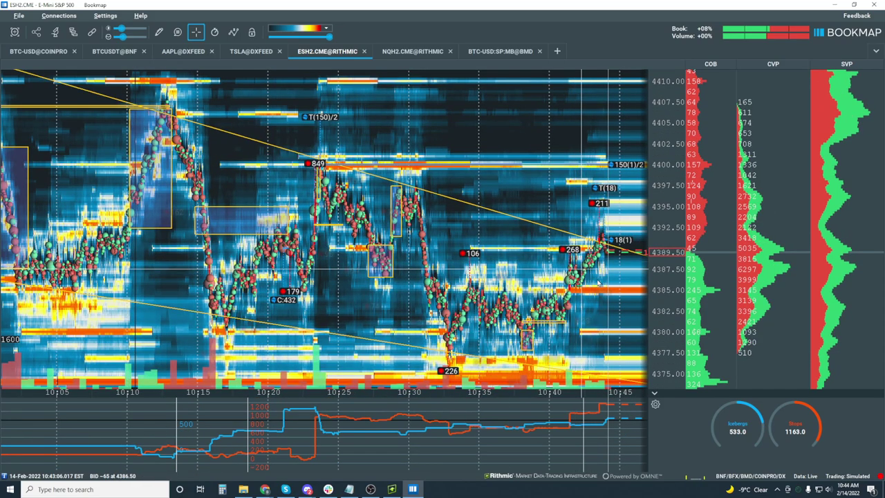
pyautogui.scroll(3, 692, 179)
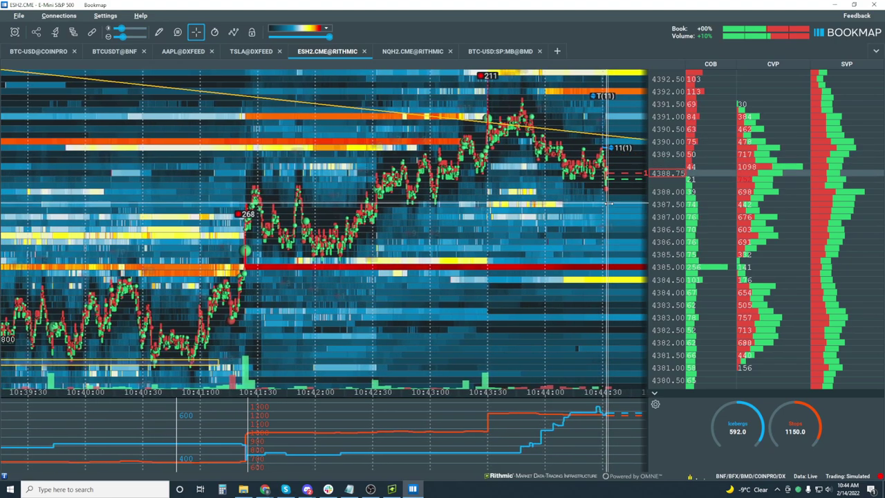
# Examine the turn at the upper descending ray near 4391 and the 10:45 pullback with its iceberg markers and the 4385 liquidity.
pyautogui.scroll(3, 619, 269)
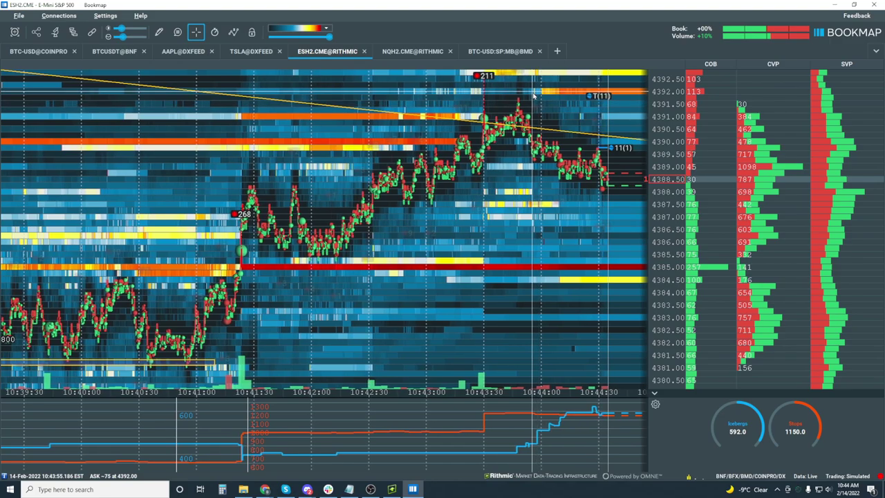
pyautogui.scroll(3, 650, 153)
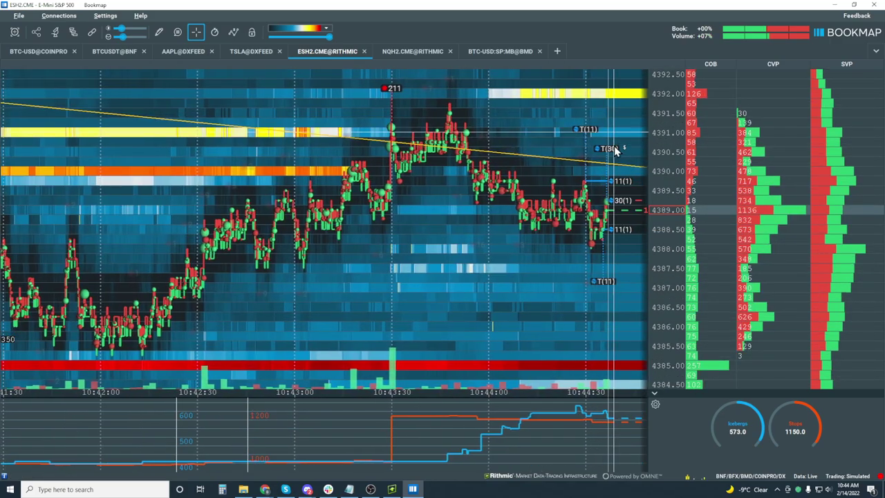
pyautogui.scroll(1, 656, 149)
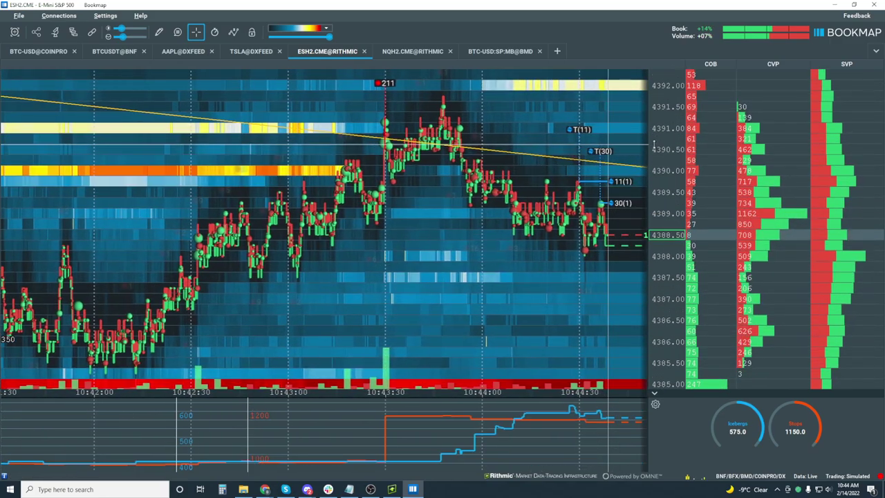
pyautogui.scroll(-6, 656, 155)
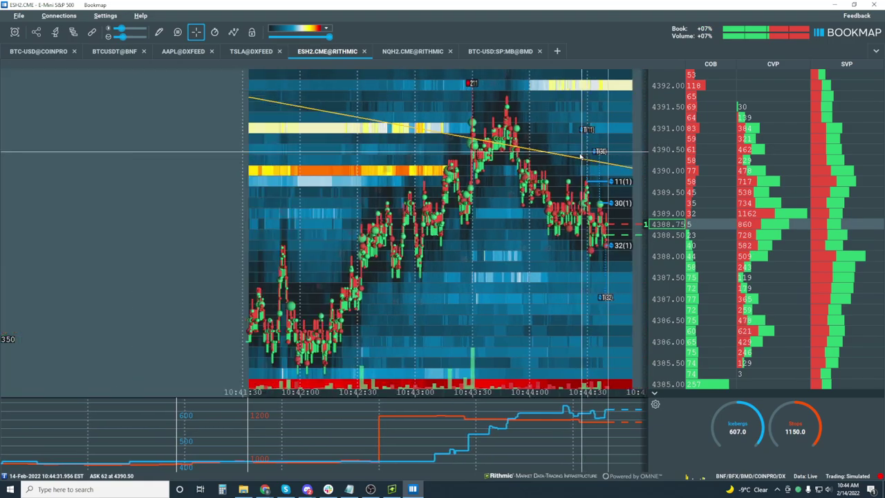
pyautogui.scroll(-3, 646, 172)
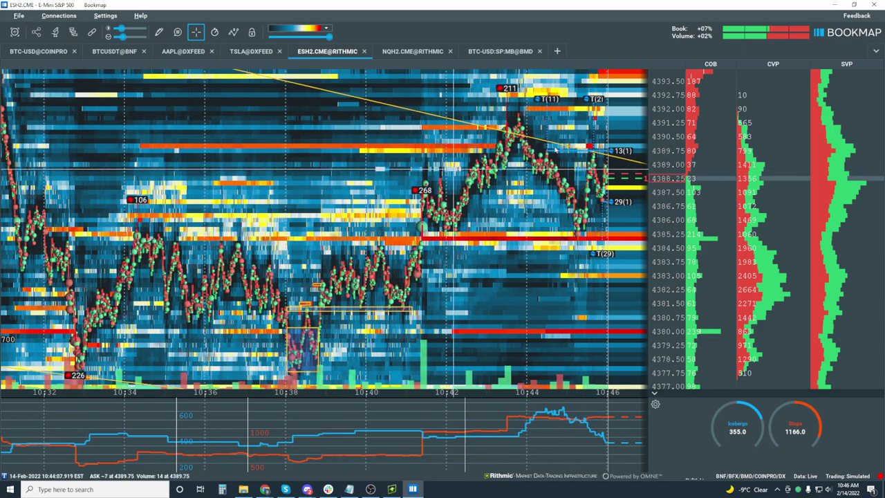
pyautogui.scroll(1, 512, 246)
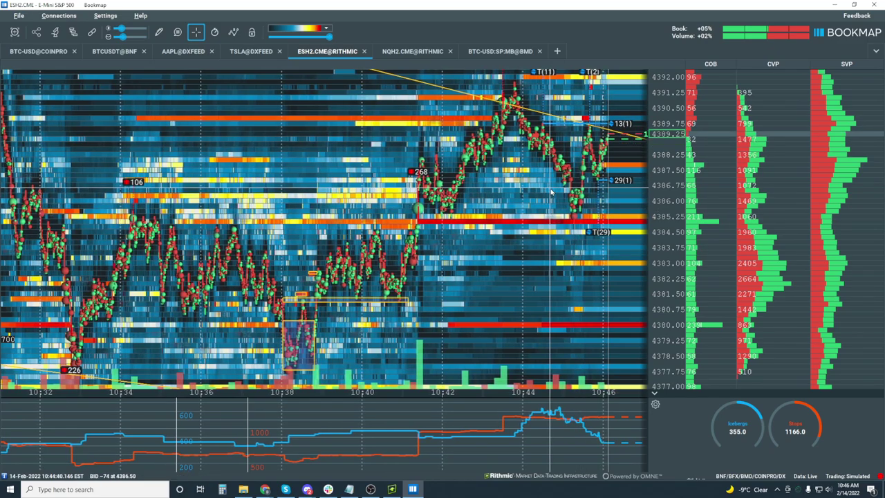
pyautogui.scroll(-5, 553, 194)
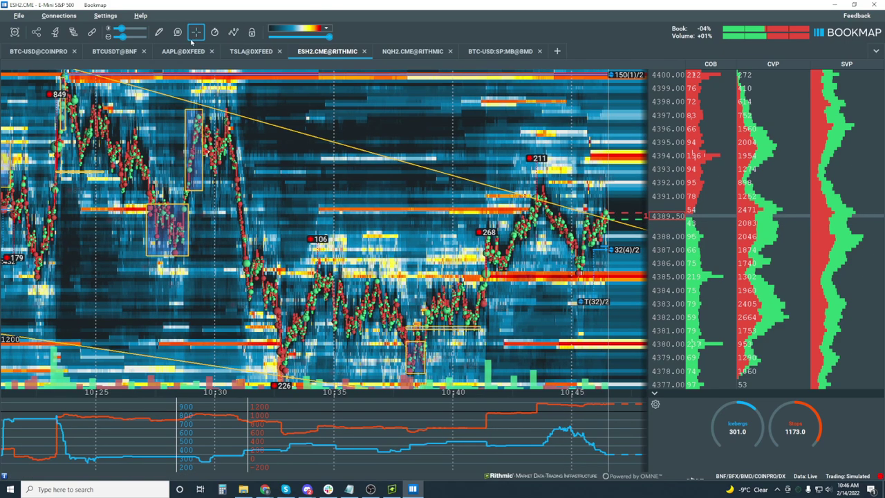
# Draw a rectangle over the 10:45 pullback at about 4385.25–4388.75, from about 10:44:30 to 10:45:45.
pyautogui.click(158, 32)
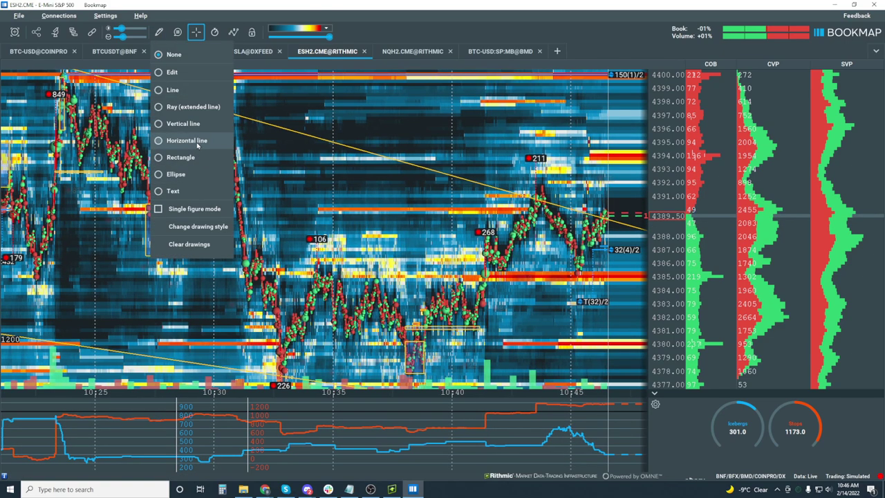
pyautogui.click(181, 158)
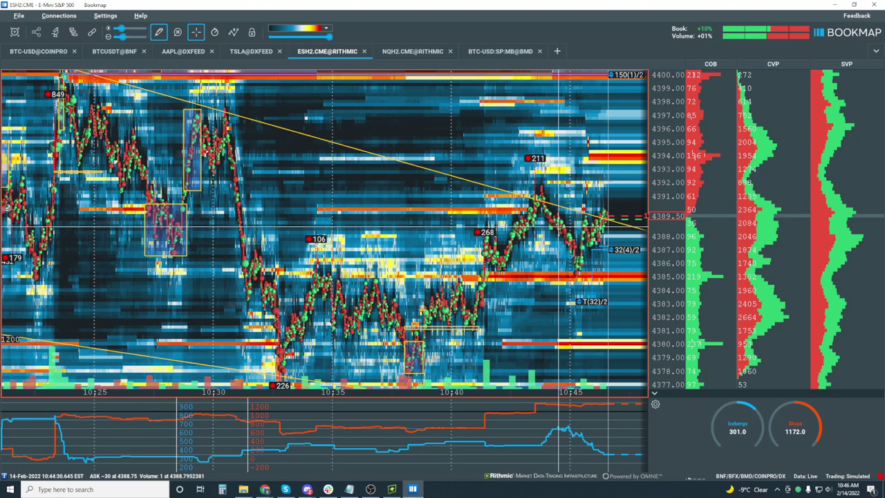
pyautogui.moveTo(559, 225); pyautogui.dragTo(588, 275)
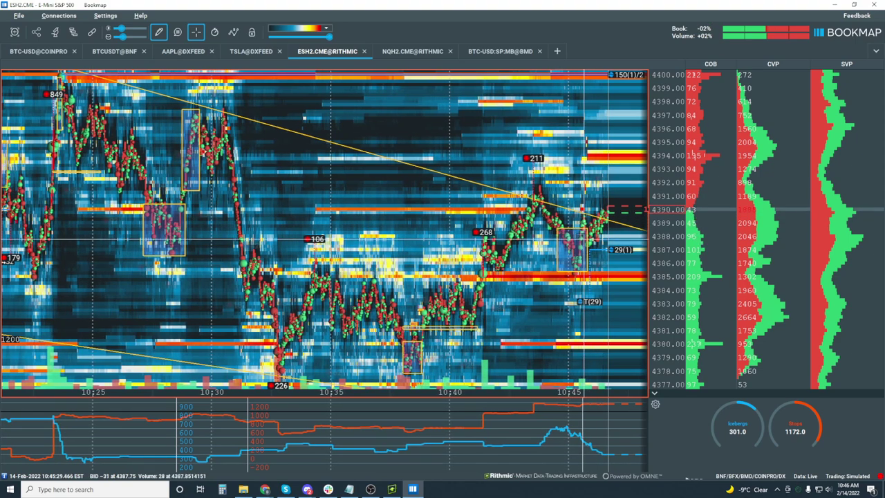
# Draw a second rectangle beside the 10:45 one and reposition it over about 4388.75–4392, from about 10:45:45 to 10:46:50.
pyautogui.moveTo(592, 235); pyautogui.dragTo(617, 271)
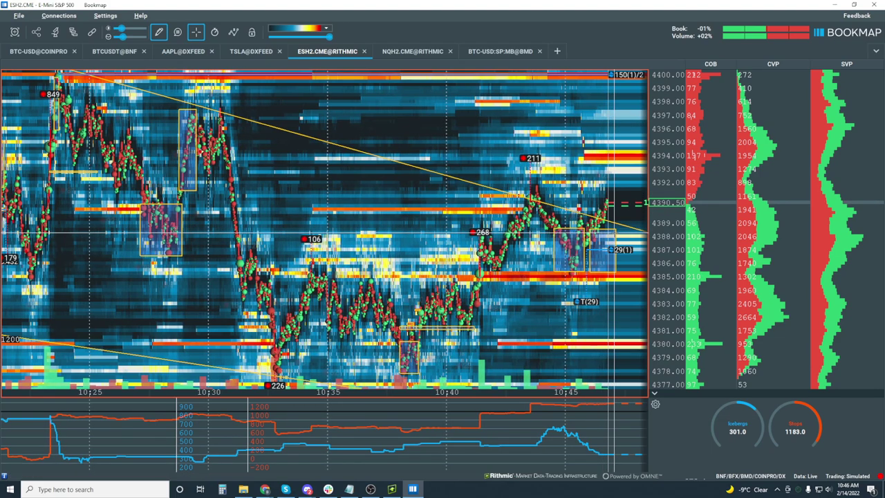
pyautogui.rightClick(613, 235)
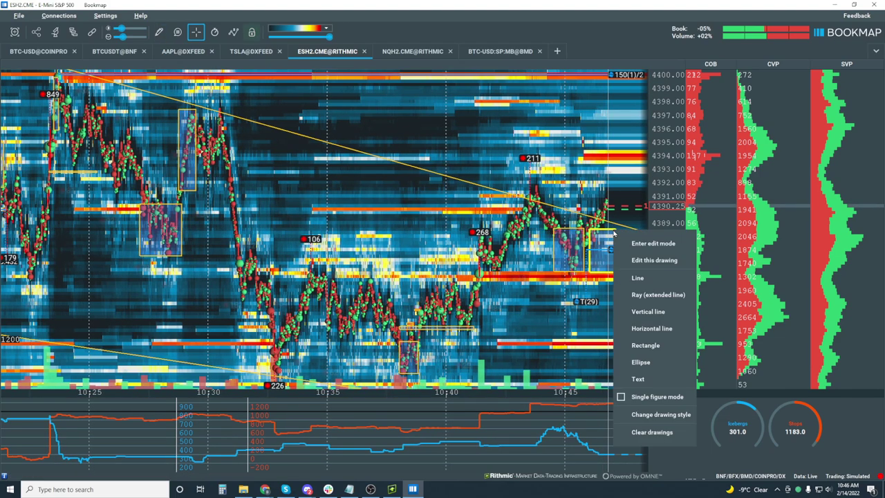
pyautogui.click(668, 262)
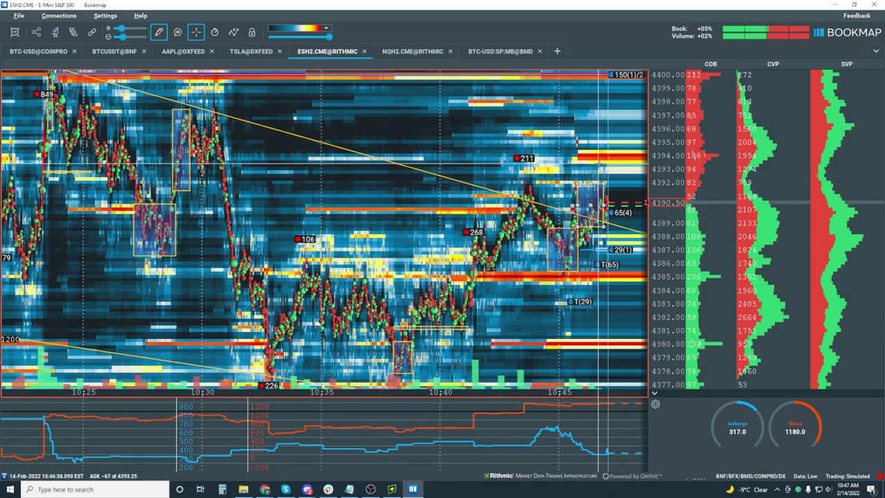
# Examine price around the two new rectangles relative to the descending ray, the 4385 and 4394 liquidity and the 10:38 dip.
pyautogui.scroll(3, 571, 301)
pyautogui.scroll(-3, 571, 301)
pyautogui.scroll(3, 673, 133)
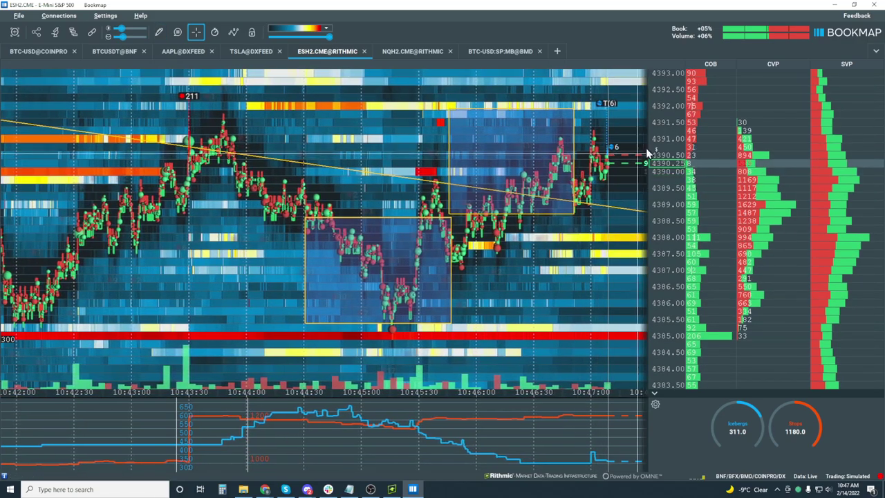
pyautogui.scroll(-1, 669, 142)
pyautogui.scroll(-2, 669, 142)
pyautogui.scroll(-2, 577, 188)
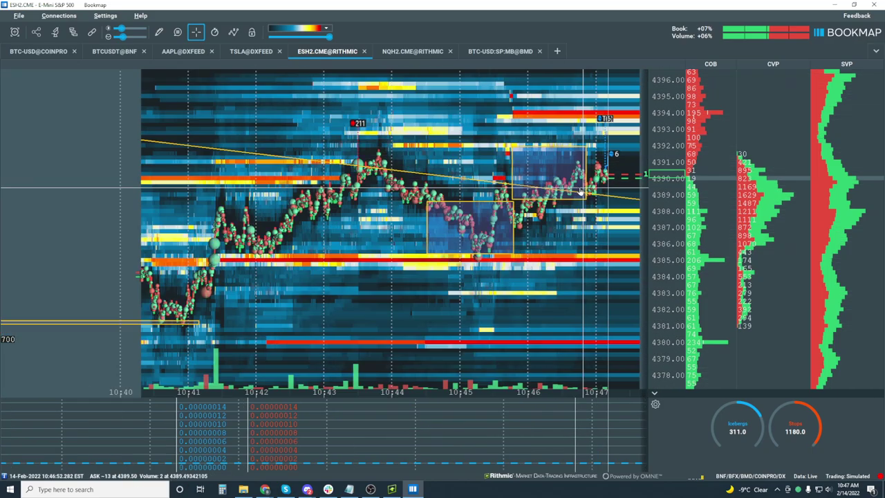
pyautogui.scroll(-3, 578, 188)
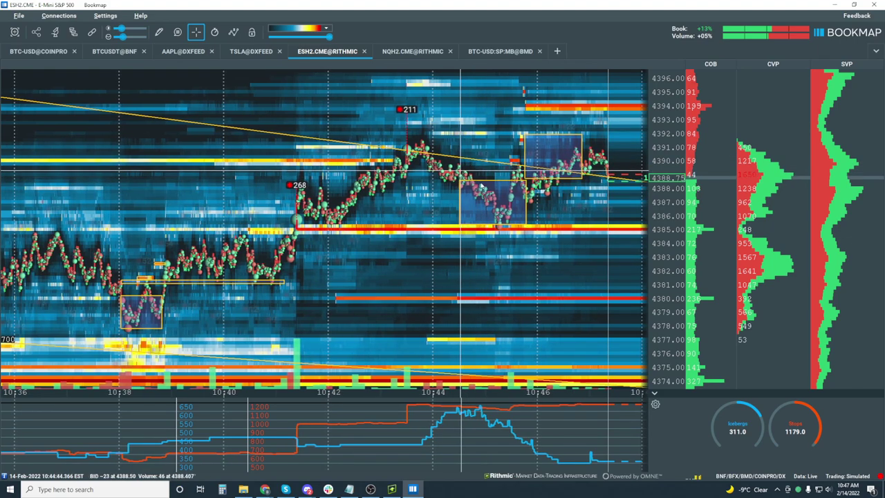
pyautogui.scroll(-3, 475, 191)
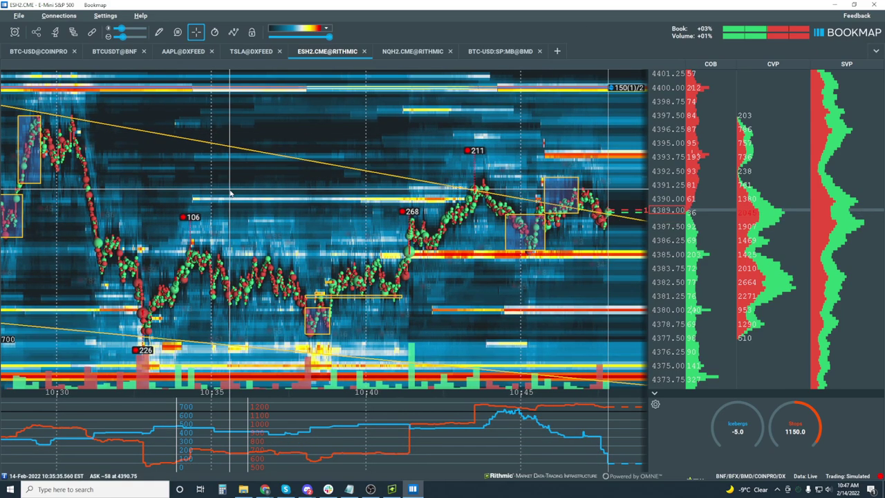
# Draw an ascending extended ray from the 10:38 low at about 4378 past the 10:45 low near 4385, and leave drawing mode.
pyautogui.click(160, 33)
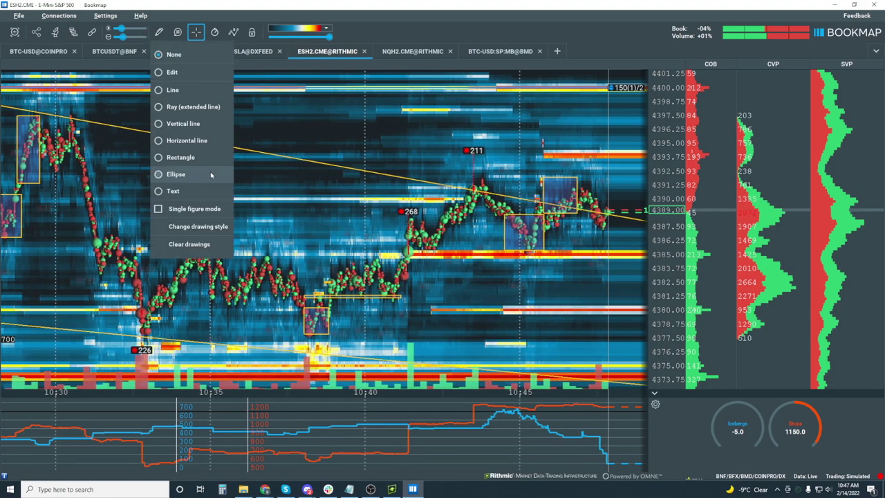
pyautogui.click(213, 108)
pyautogui.click(308, 336)
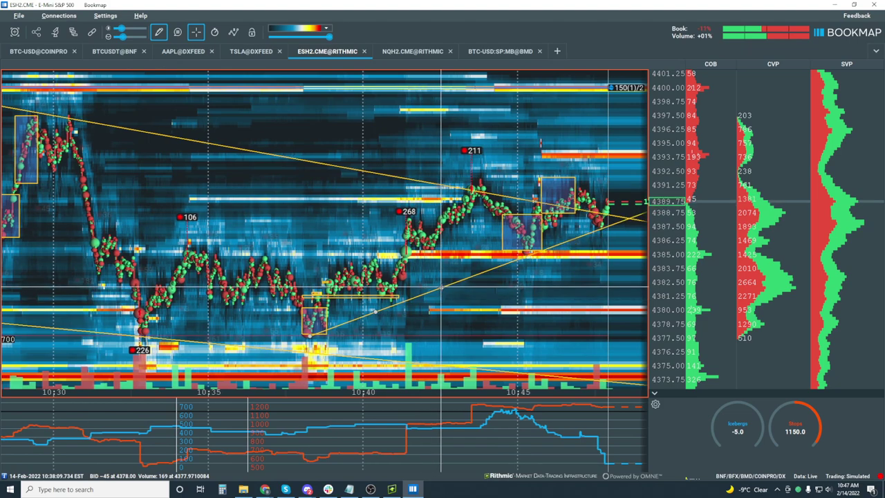
pyautogui.click(441, 285)
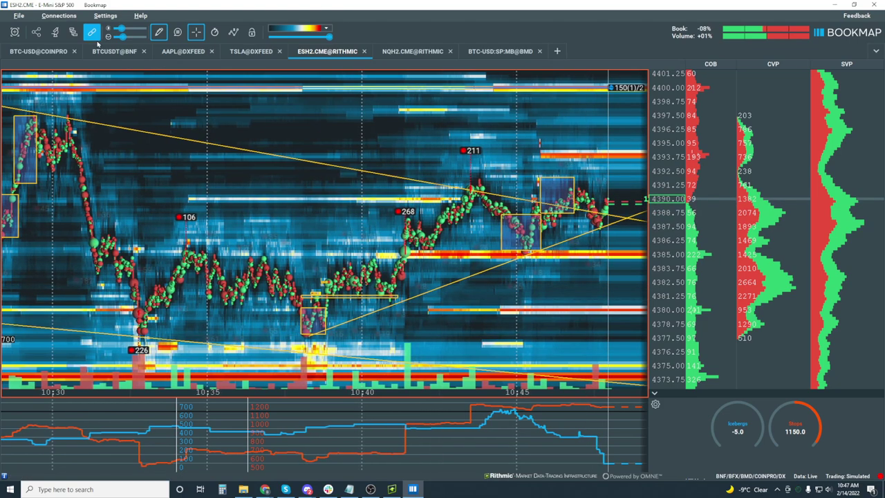
pyautogui.click(158, 32)
pyautogui.click(208, 107)
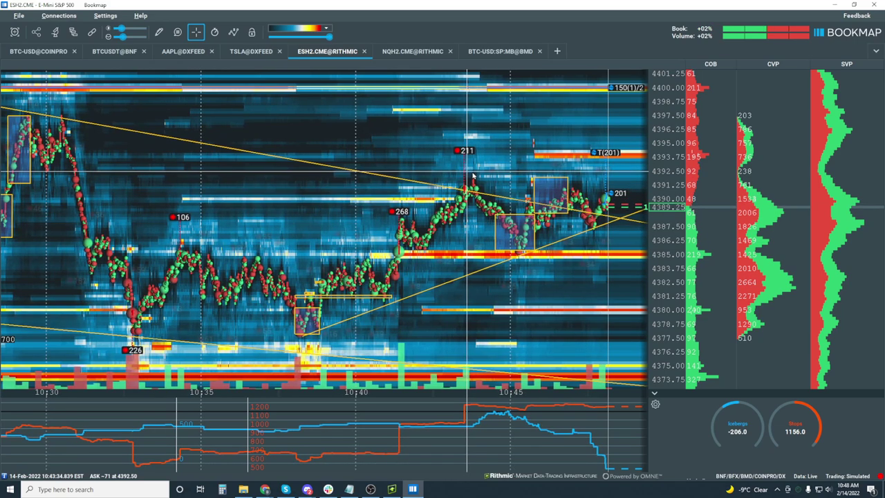
# Examine the 10:48 move away from the crossing rays, its iceberg markers between 4389 and 4393, and the liquidity near 4394.
pyautogui.scroll(5, 472, 178)
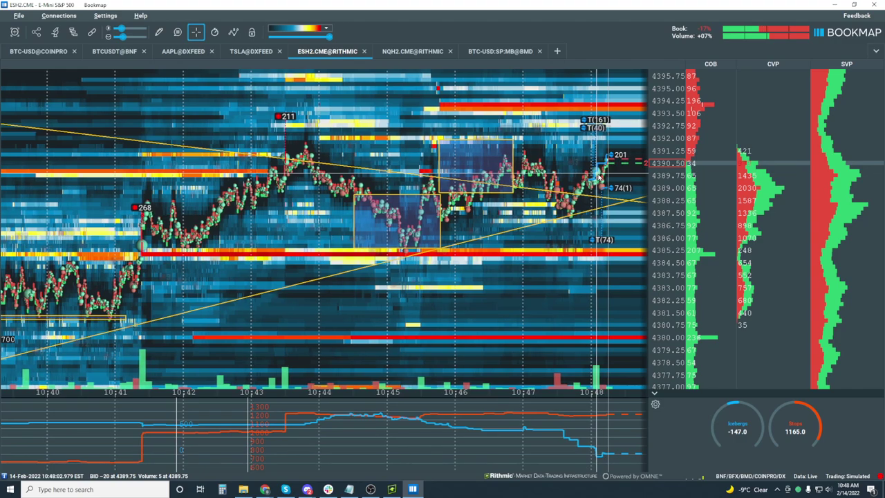
pyautogui.scroll(3, 591, 139)
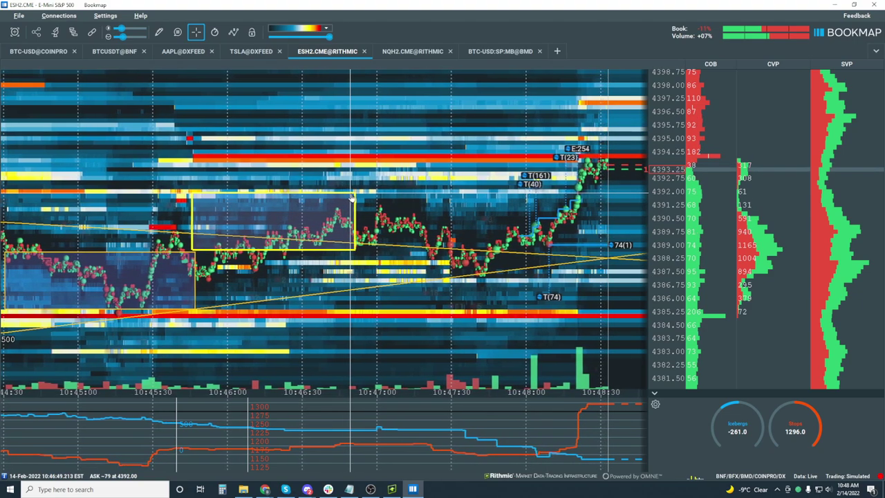
pyautogui.scroll(-3, 460, 199)
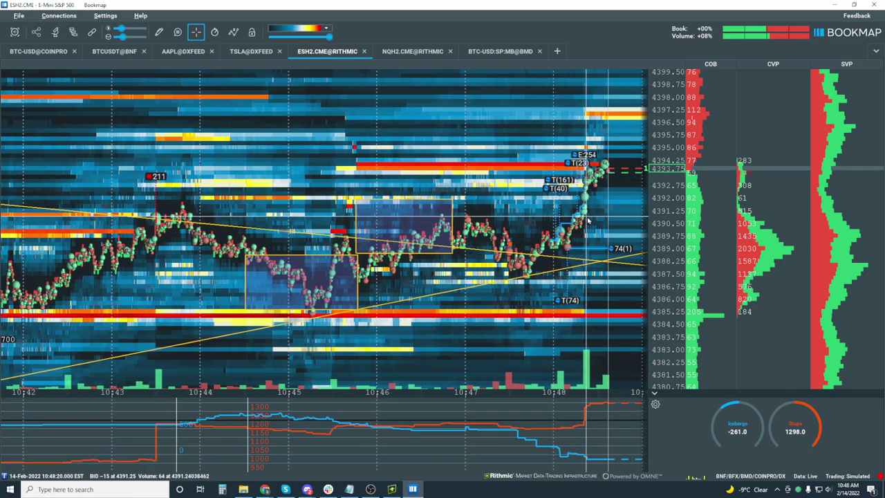
pyautogui.scroll(3, 586, 222)
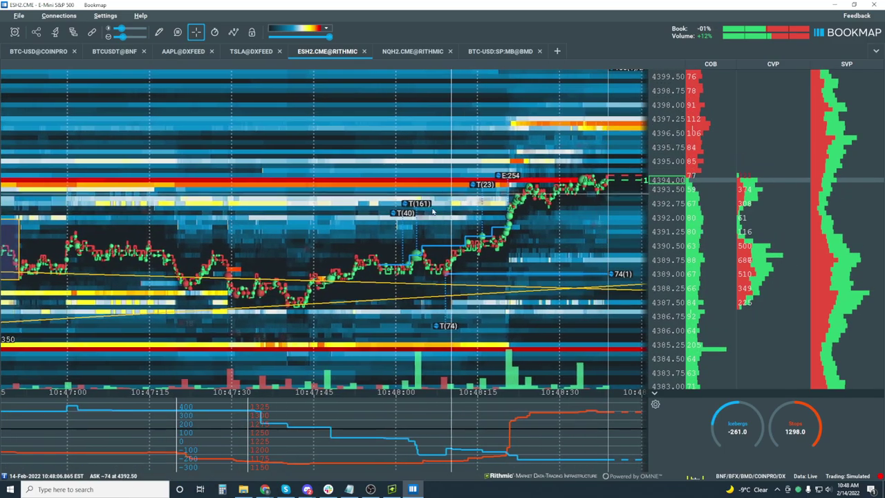
pyautogui.moveTo(400, 265); pyautogui.dragTo(607, 233)
pyautogui.moveTo(666, 248); pyautogui.dragTo(672, 225)
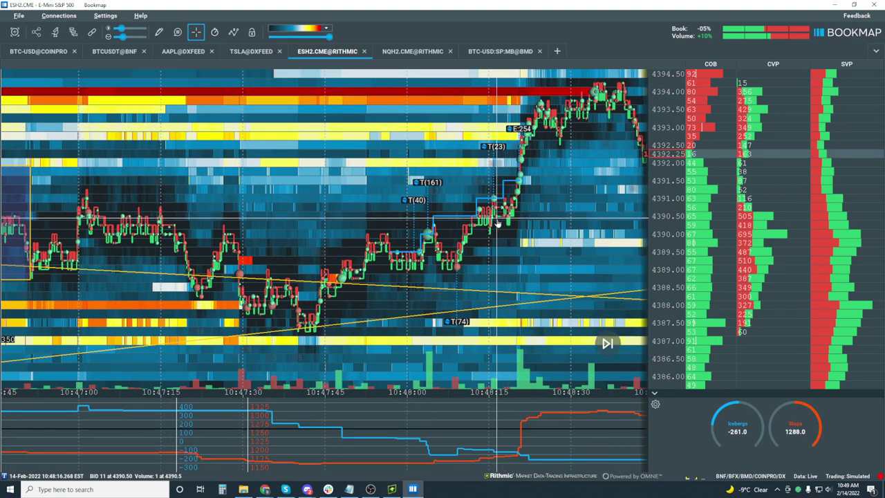
pyautogui.scroll(-2, 498, 224)
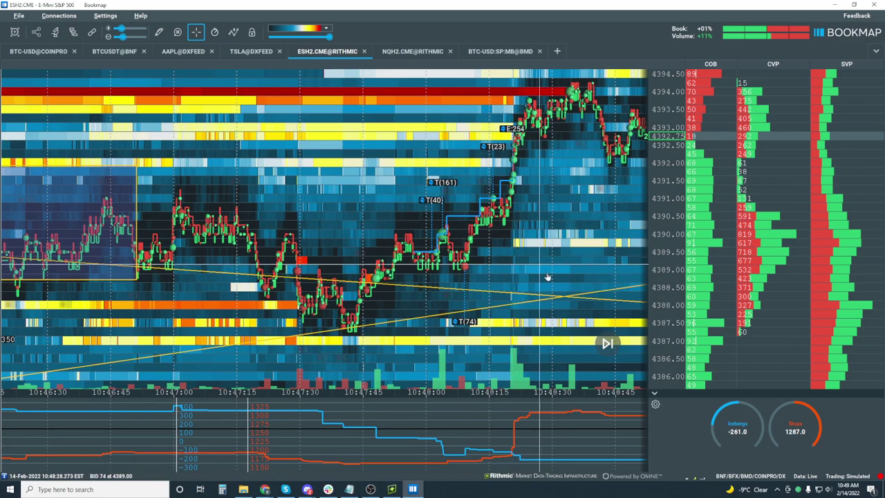
pyautogui.scroll(-3, 498, 235)
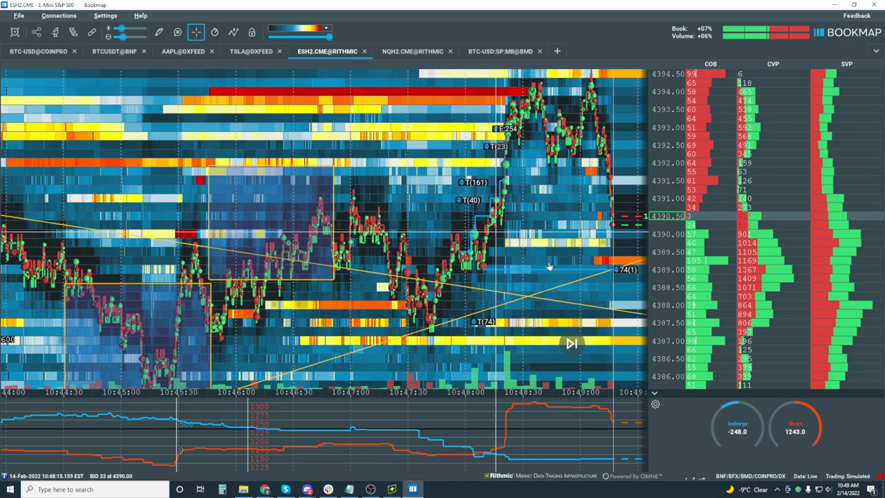
# Return the heatmap to live price and examine the swings since 10:48 against the ascending ray and the liquidity near 4390 and 4395.
pyautogui.click(572, 345)
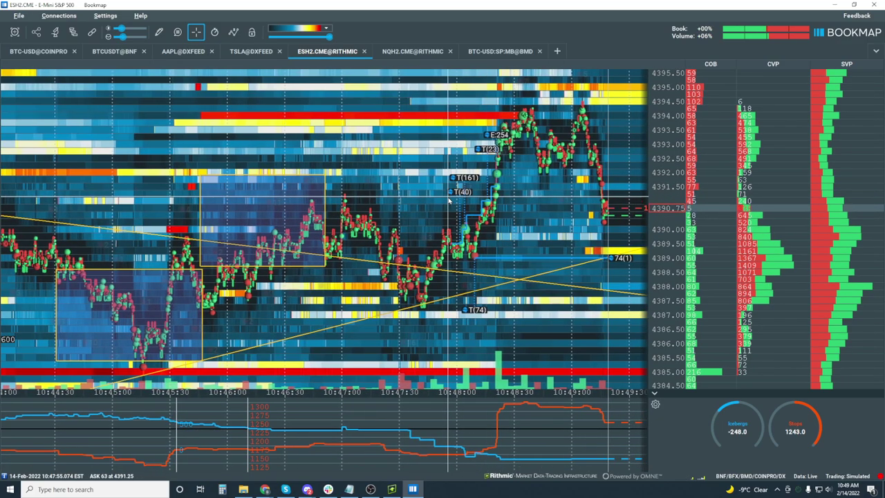
pyautogui.scroll(-3, 437, 208)
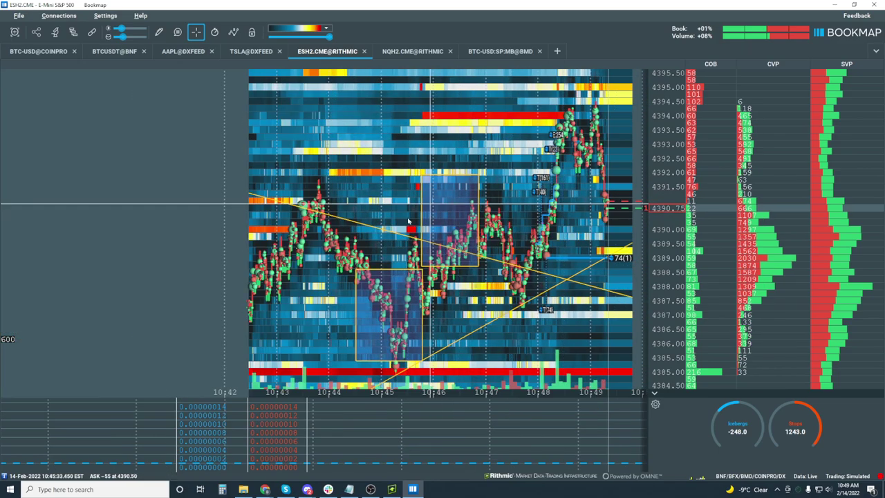
pyautogui.scroll(-3, 408, 221)
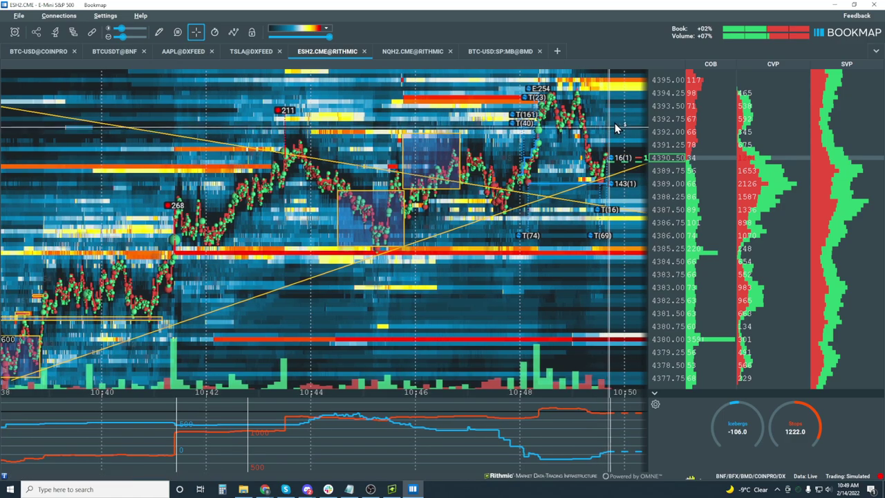
pyautogui.scroll(5, 622, 121)
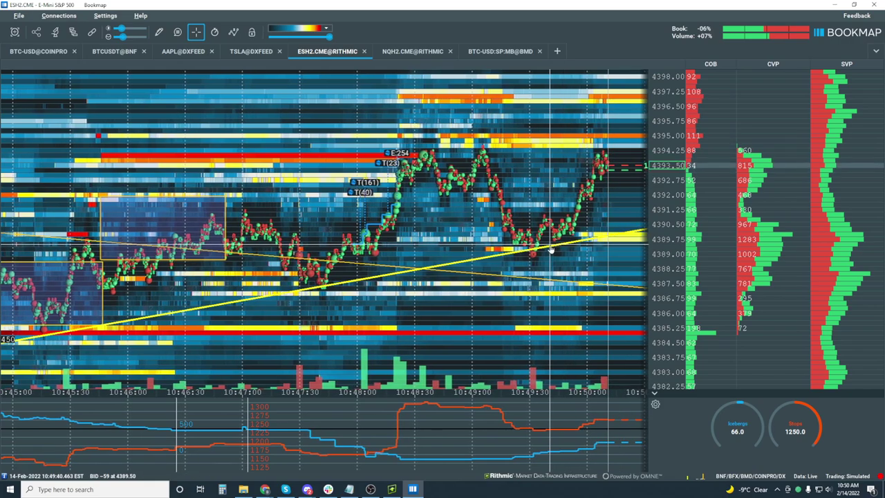
pyautogui.scroll(-3, 575, 172)
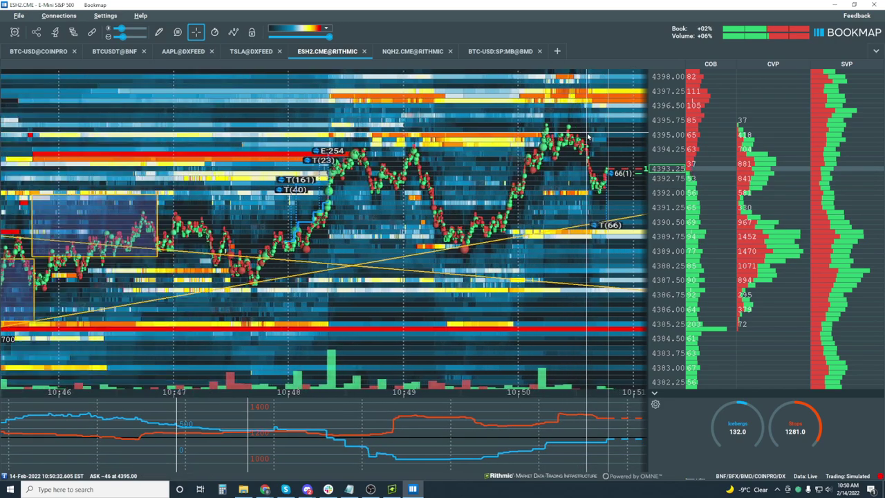
pyautogui.scroll(3, 581, 130)
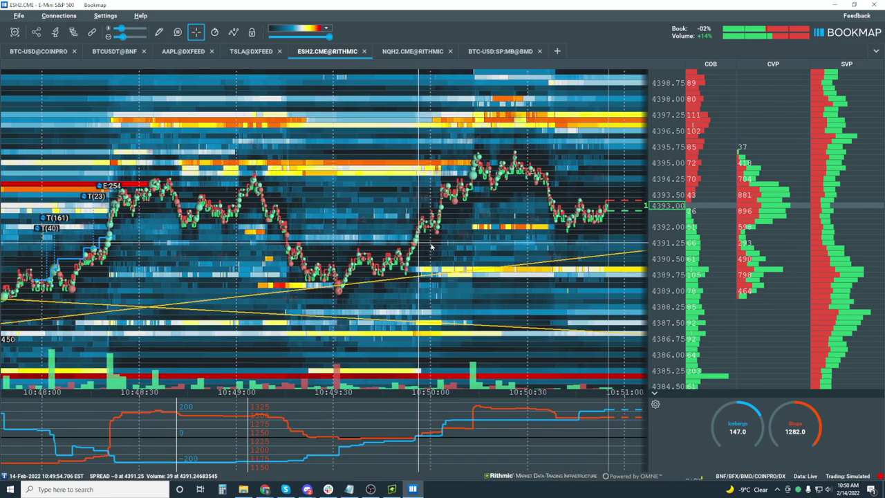
pyautogui.scroll(-3, 545, 186)
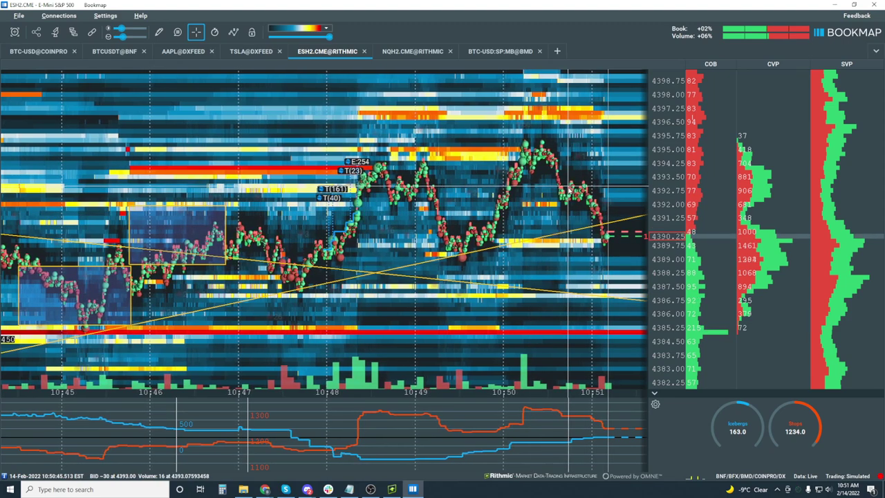
pyautogui.scroll(-3, 568, 188)
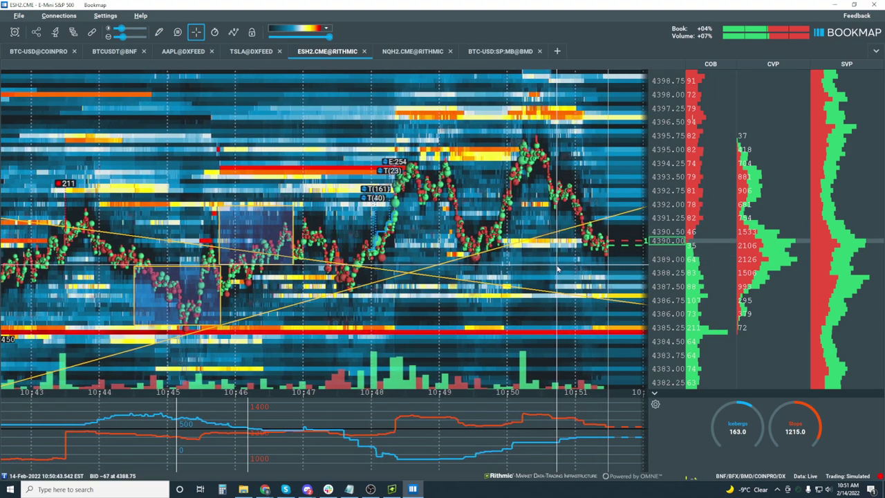
pyautogui.scroll(5, 595, 233)
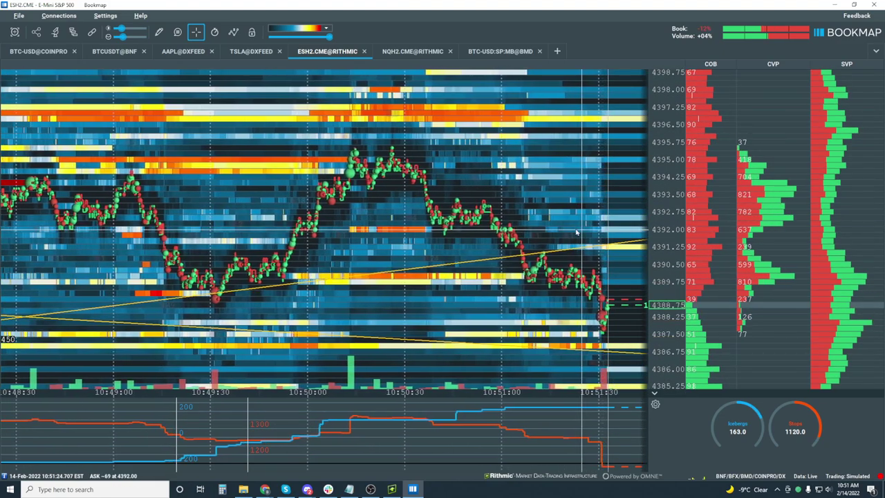
# Examine the session's swings since about 09:45 against the long rays and the liquidity at 4400, 4385, 4380 and 4375.
pyautogui.scroll(-5, 588, 236)
pyautogui.scroll(-5, 511, 211)
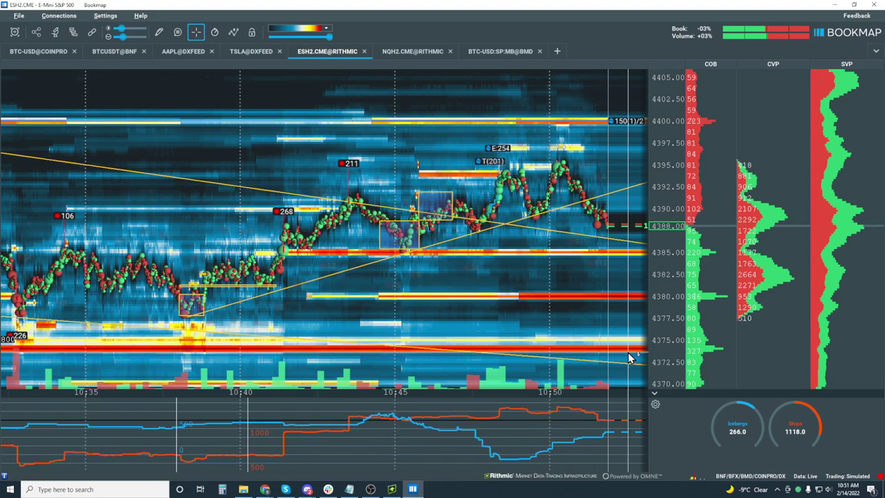
pyautogui.scroll(-2, 629, 354)
pyautogui.scroll(-3, 629, 355)
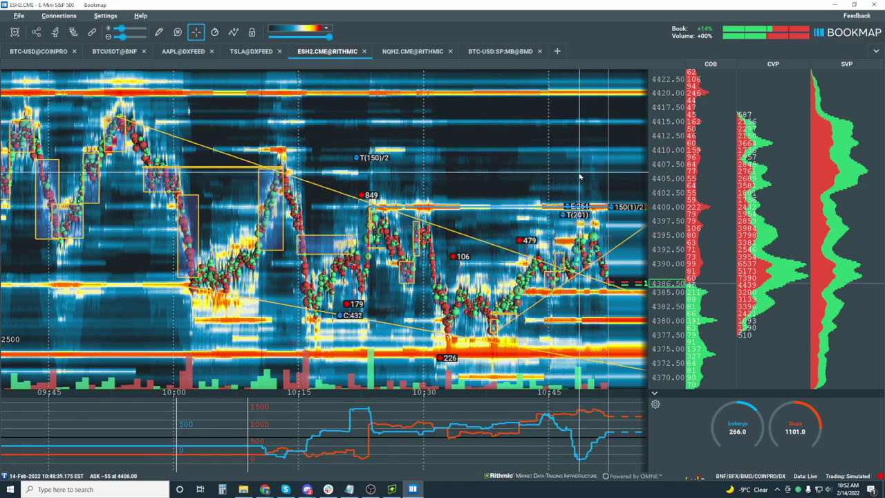
pyautogui.scroll(3, 579, 181)
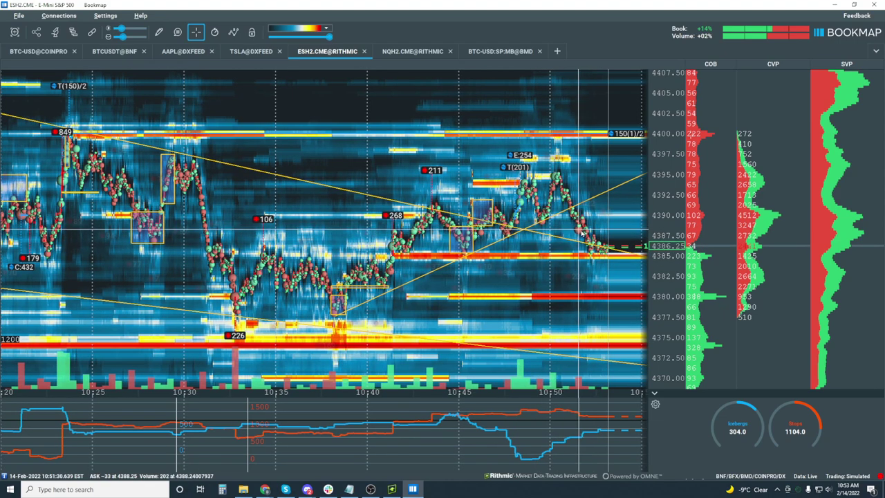
# Examine price action after the 10:50 high around the descending ray and the 4385 liquidity, comparing it with the 10:38 and 10:45 swings.
pyautogui.scroll(5, 582, 218)
pyautogui.scroll(-5, 582, 218)
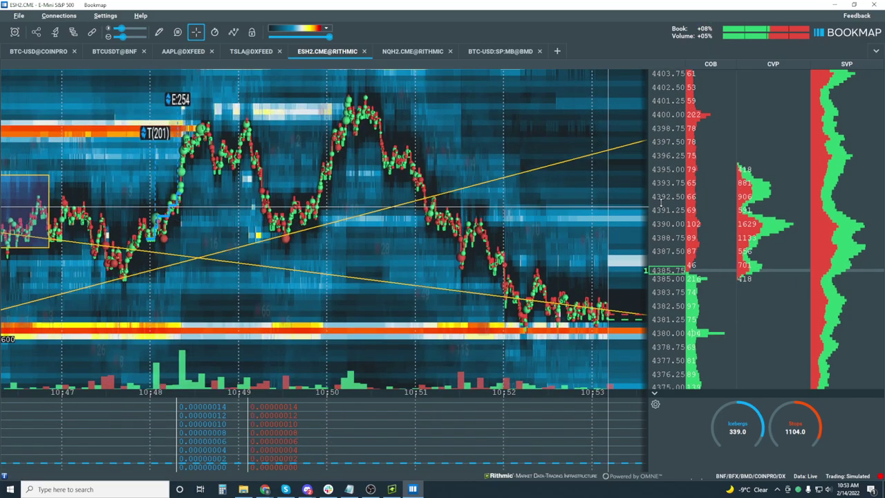
pyautogui.scroll(-5, 536, 219)
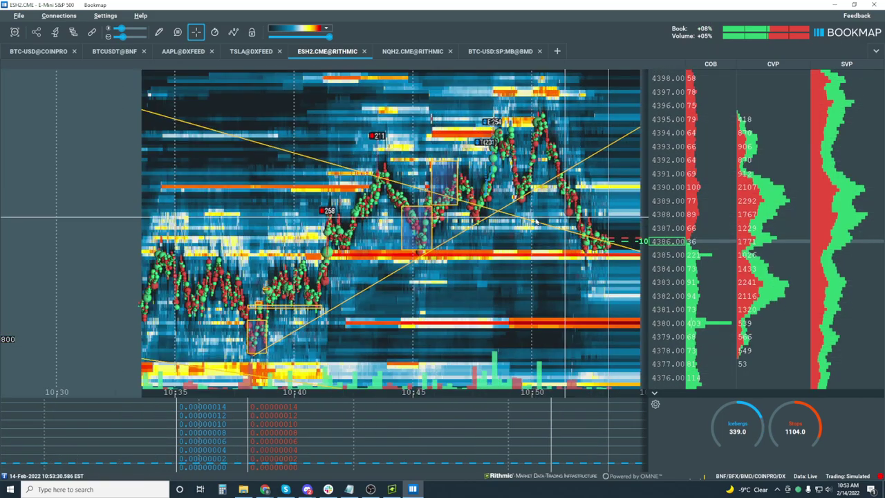
pyautogui.scroll(5, 536, 218)
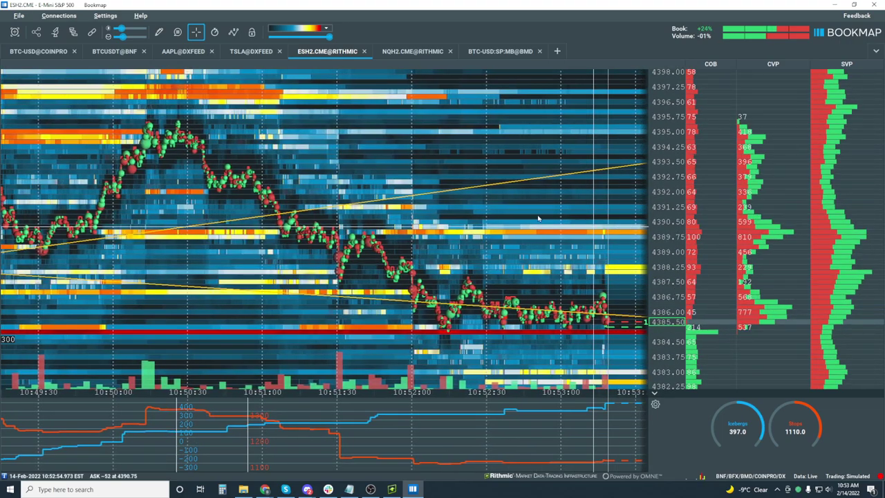
pyautogui.scroll(-1, 445, 237)
pyautogui.scroll(-3, 444, 237)
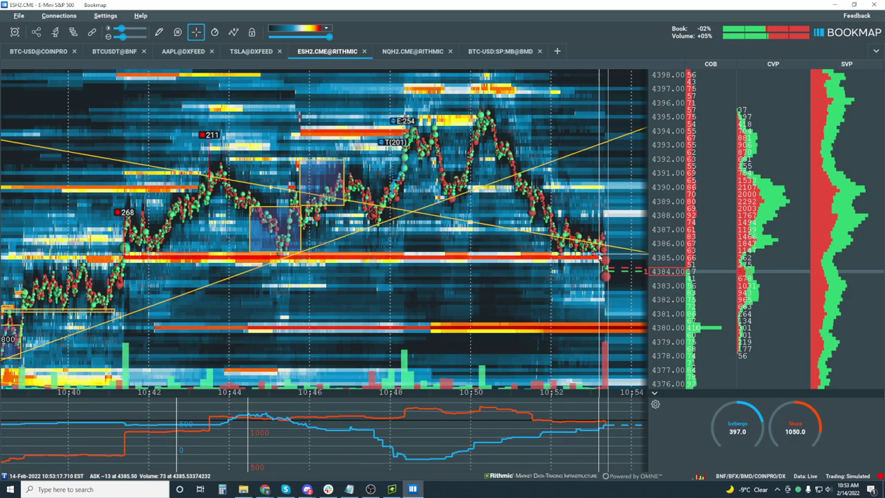
pyautogui.scroll(-2, 602, 259)
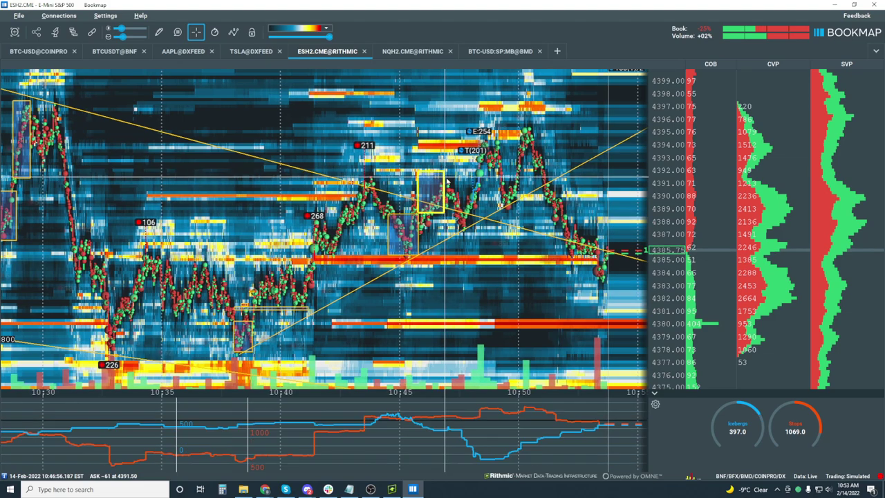
# Move the upper 10:46 rectangle onto the decline after the 10:50 high, spanning about 4390.75–4394, and leave drawing mode.
pyautogui.rightClick(443, 181)
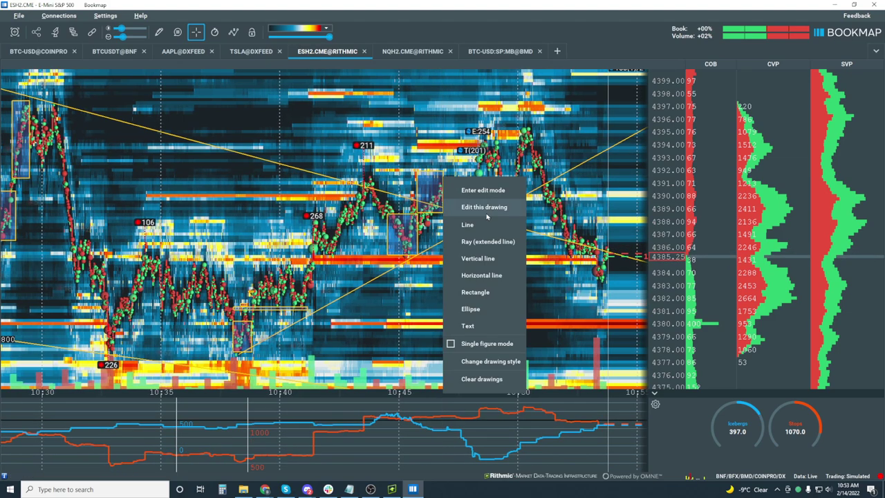
pyautogui.click(482, 190)
pyautogui.moveTo(429, 193)
pyautogui.mouseDown()
pyautogui.moveTo(430, 168)
pyautogui.moveTo(543, 165)
pyautogui.mouseUp()
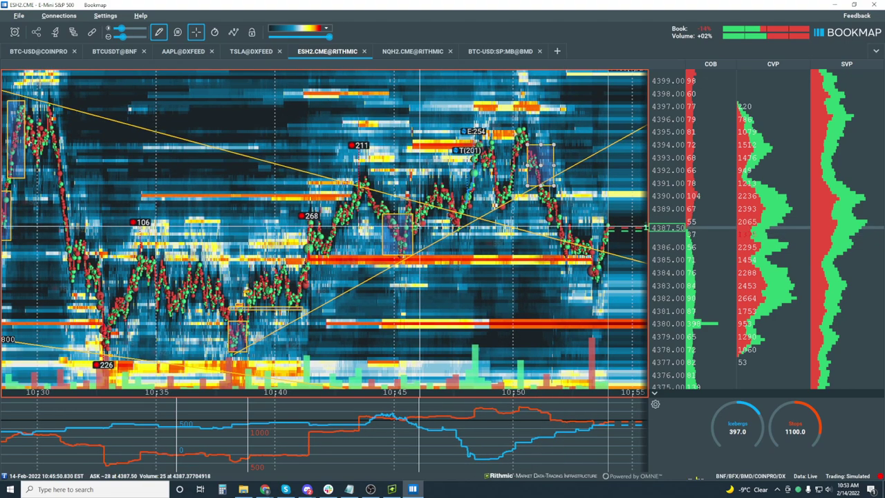
pyautogui.click(412, 225)
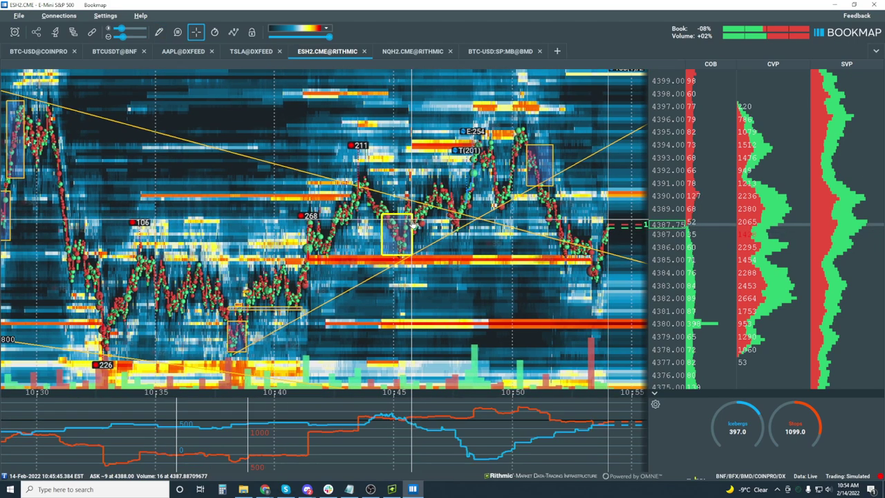
# Move the 10:45 rectangle to about 4394–4397.25, corner to corner with the rectangle on the 10:51 decline, and leave drawing mode.
pyautogui.rightClick(412, 225)
pyautogui.click(440, 251)
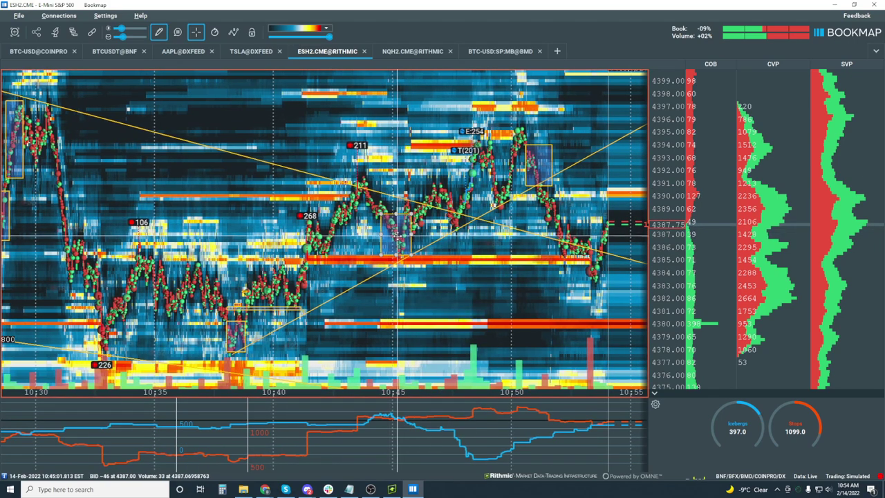
pyautogui.moveTo(388, 233)
pyautogui.mouseDown()
pyautogui.moveTo(580, 127)
pyautogui.moveTo(543, 129)
pyautogui.moveTo(544, 166)
pyautogui.moveTo(565, 123)
pyautogui.mouseUp()
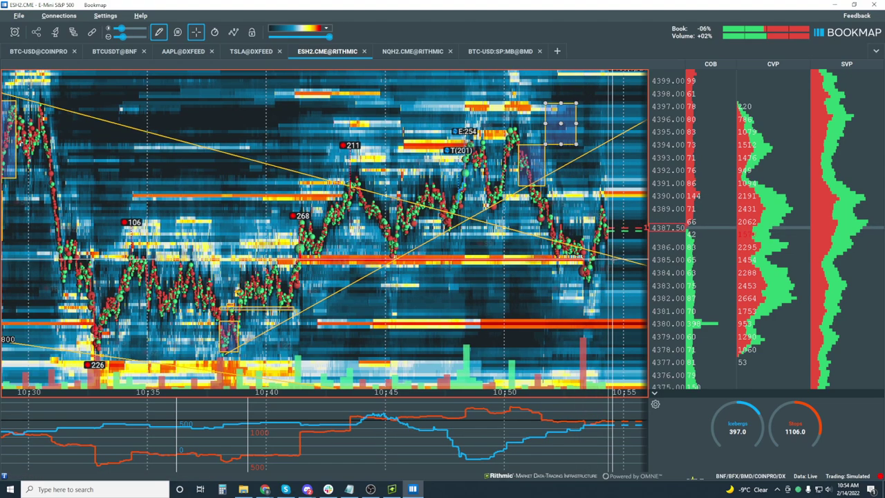
pyautogui.press('Escape')
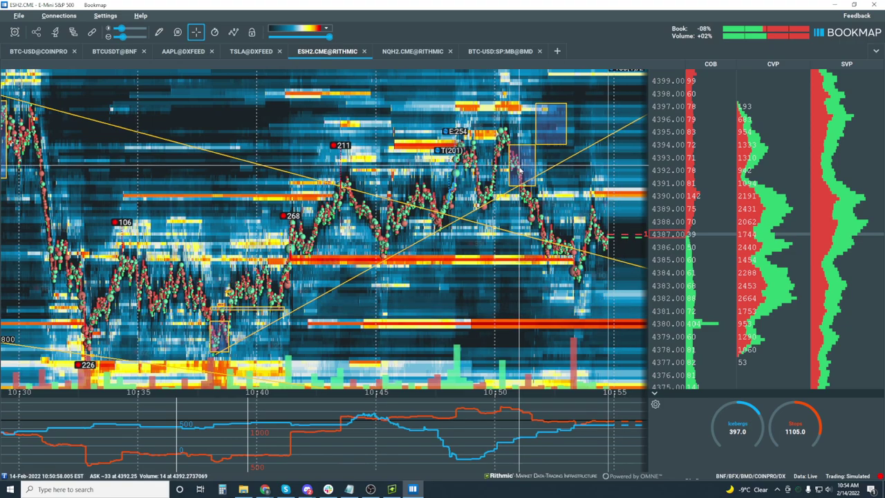
# Switch to Chrome, examine the shared heatmap image around the 4385, 4380 and 4374 liquidity, and open a new browser tab.
pyautogui.scroll(2, 528, 180)
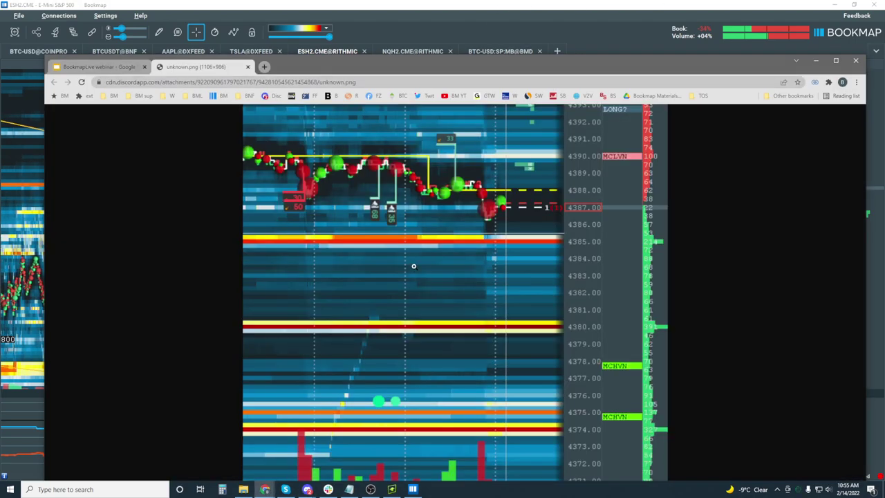
pyautogui.scroll(1, 413, 265)
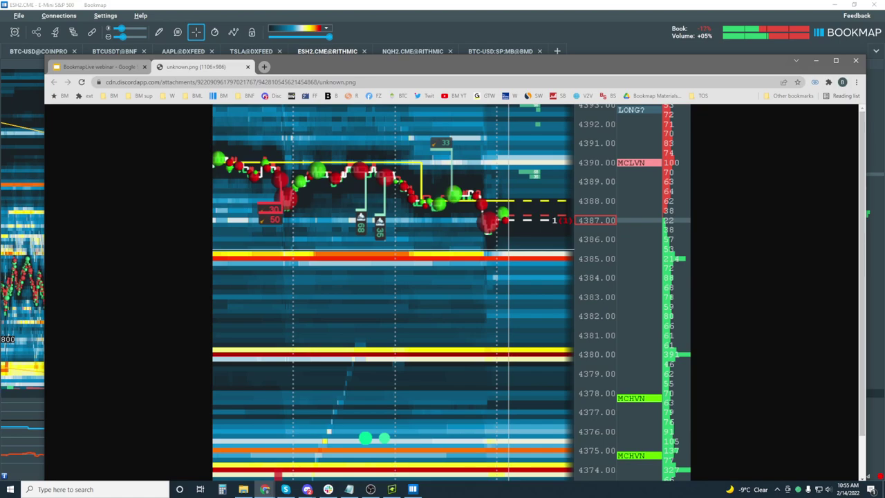
pyautogui.click(265, 67)
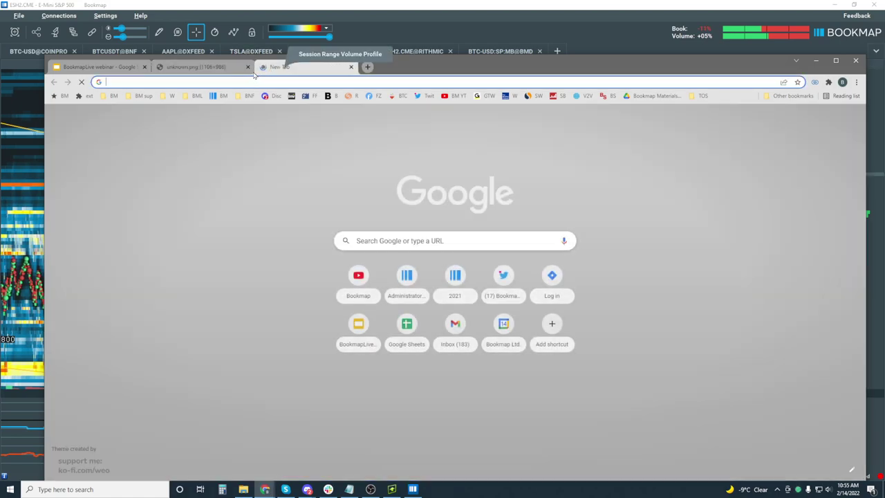
pyautogui.moveTo(265, 67); pyautogui.dragTo(884, 208)
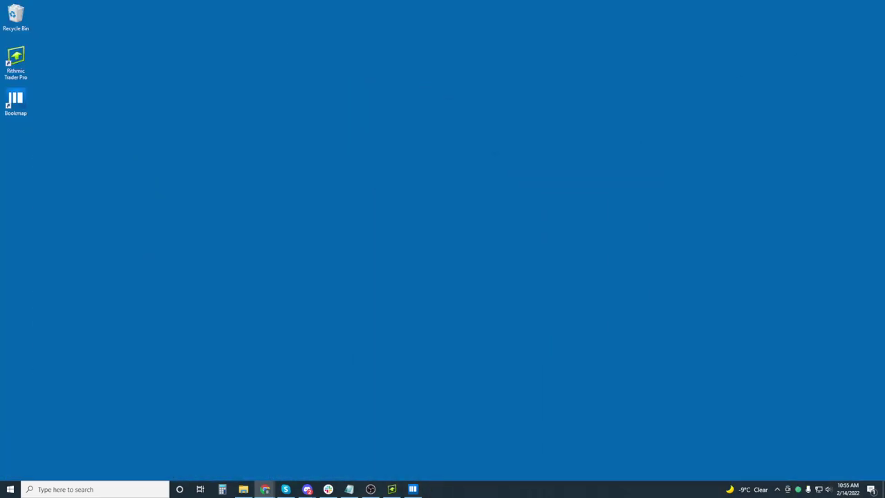
# Bring up Bookmap, glance at the Rithmic Trader Pro charts, and return to the ESH2 heatmap.
pyautogui.click(414, 488)
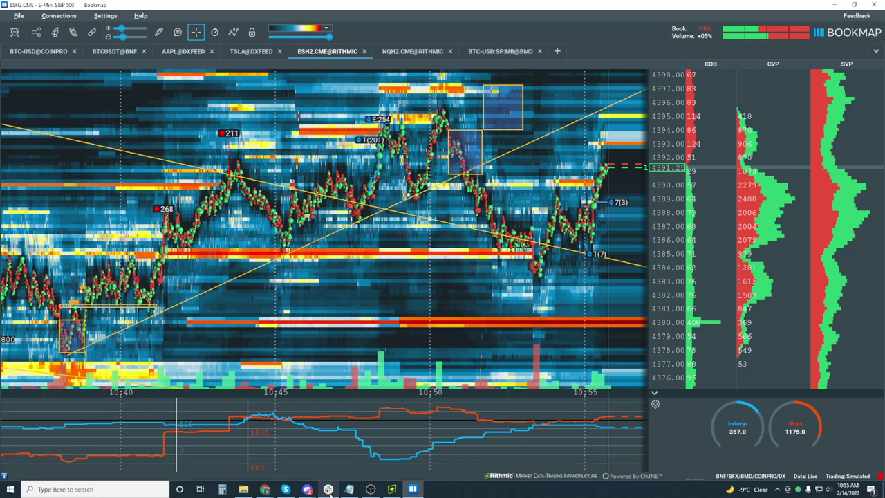
pyautogui.click(391, 489)
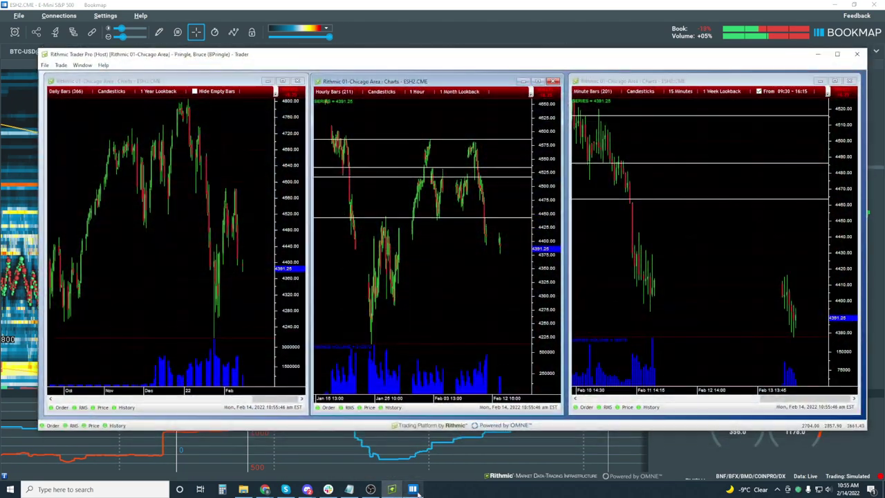
pyautogui.click(413, 489)
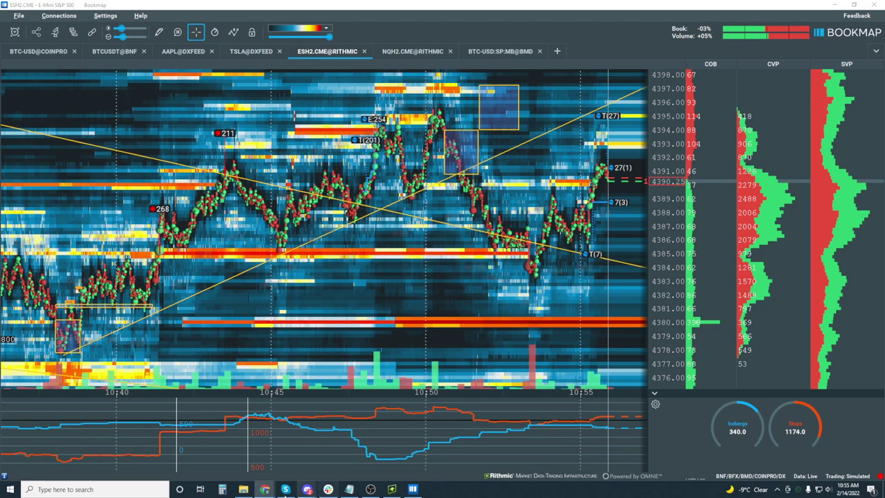
# Switch to the Chrome window showing the unknown.png heatmap image and move it slightly up over the Bookmap chart.
pyautogui.moveTo(265, 491)
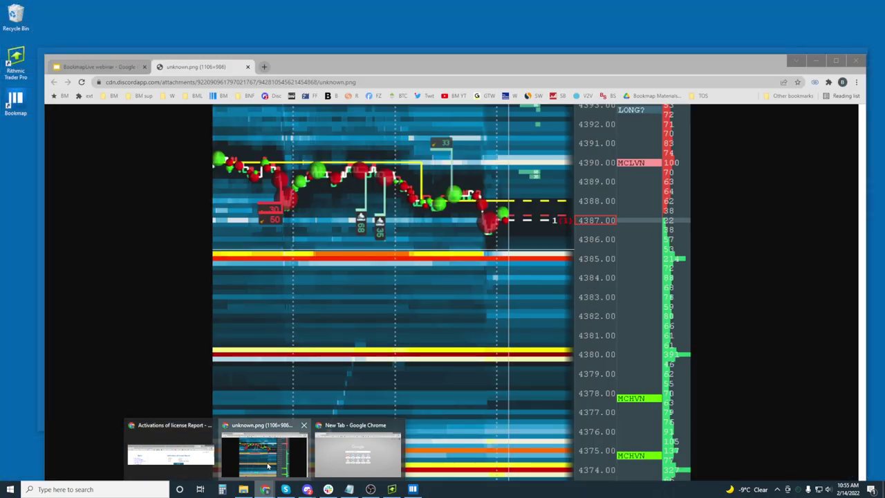
pyautogui.click(268, 458)
pyautogui.moveTo(685, 65); pyautogui.dragTo(676, 46)
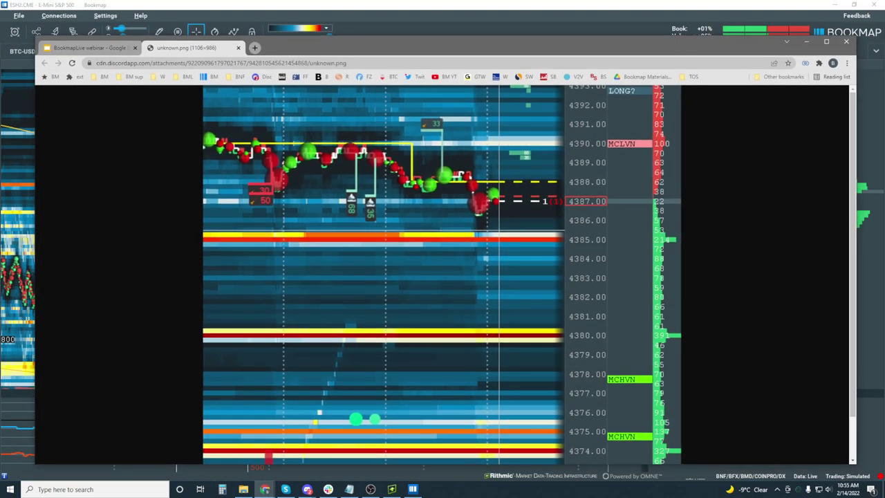
pyautogui.moveTo(884, 14); pyautogui.dragTo(884, 39)
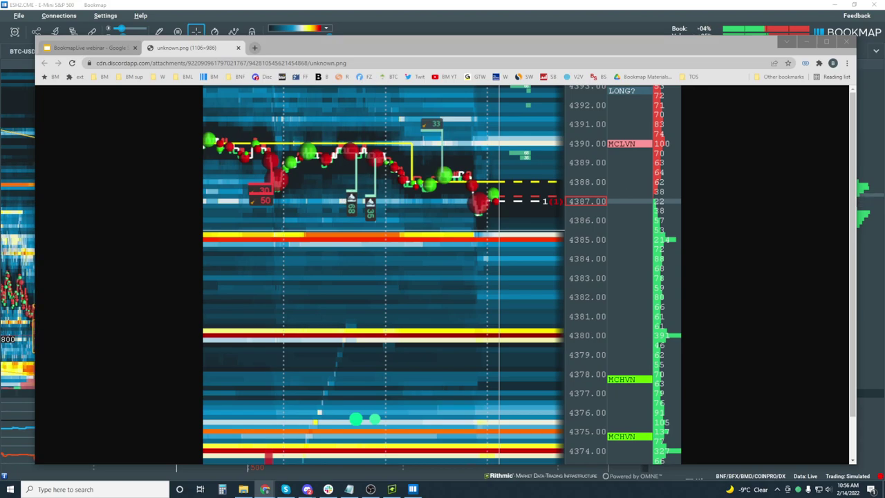
pyautogui.hotkey('ctrl', 'n')
pyautogui.moveTo(610, 102); pyautogui.dragTo(502, 103)
pyautogui.hotkey('ctrl', 'w')
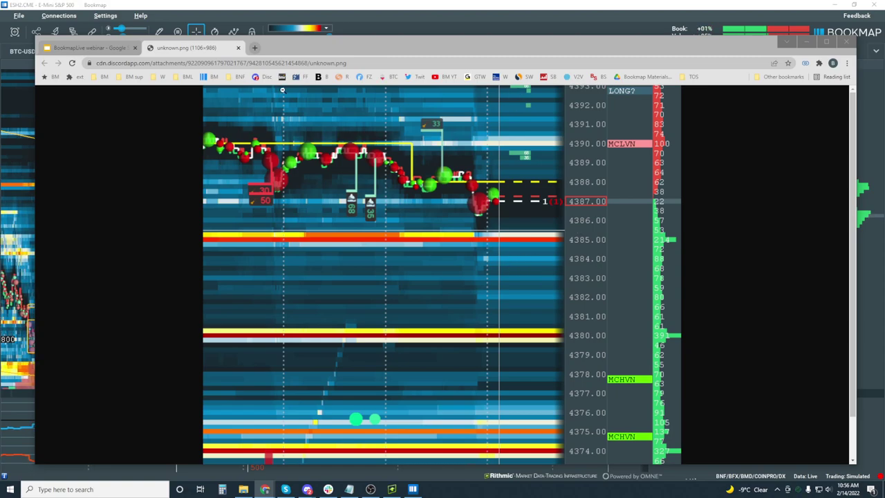
# Close the unknown.png image and return from the webinar presentation to the ESH2 chart in Bookmap.
pyautogui.click(239, 48)
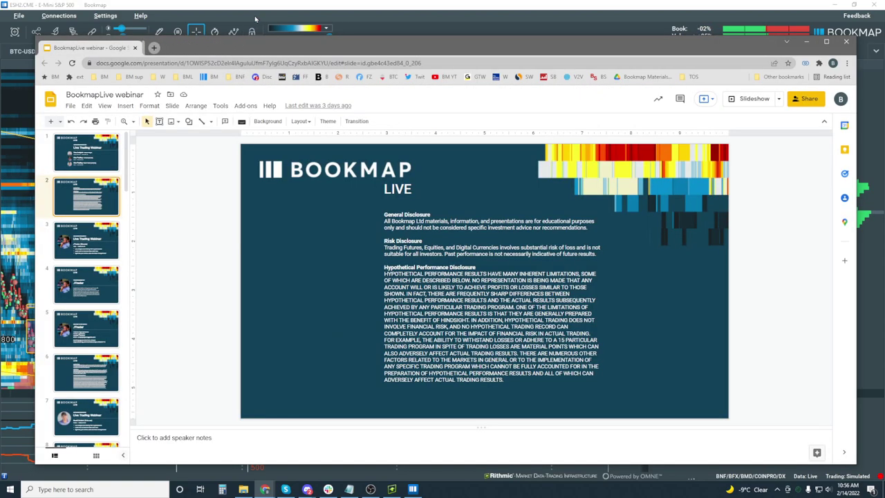
pyautogui.hotkey('ctrl', 'w')
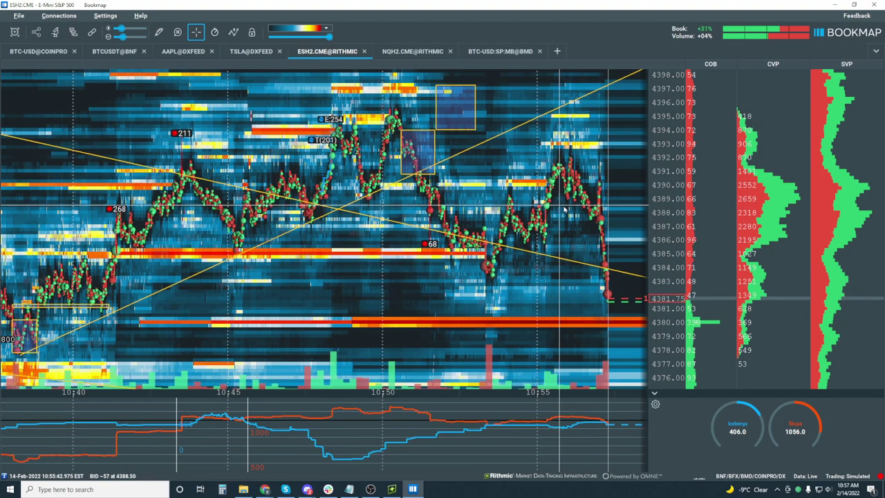
# Draw a thin horizontal rectangle at about 4388.50 on the ESH2 chart, from about 10:55 to 10:57.
pyautogui.click(158, 31)
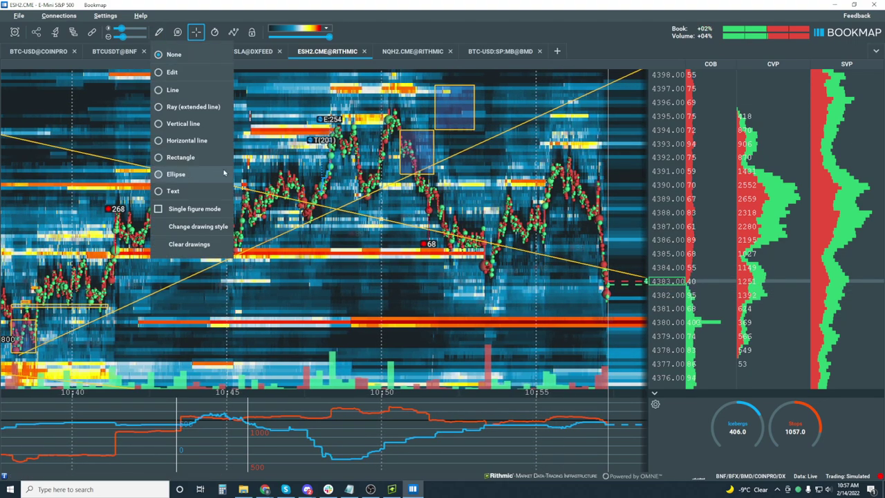
pyautogui.click(203, 173)
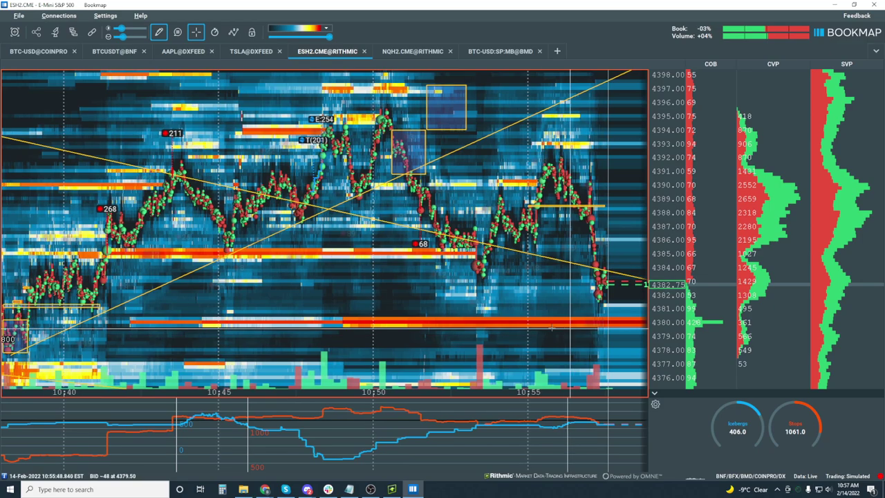
# Examine the latest ESH2 price action above the 4380.00 liquidity band, from the wider session down to single seconds.
pyautogui.scroll(-4, 546, 325)
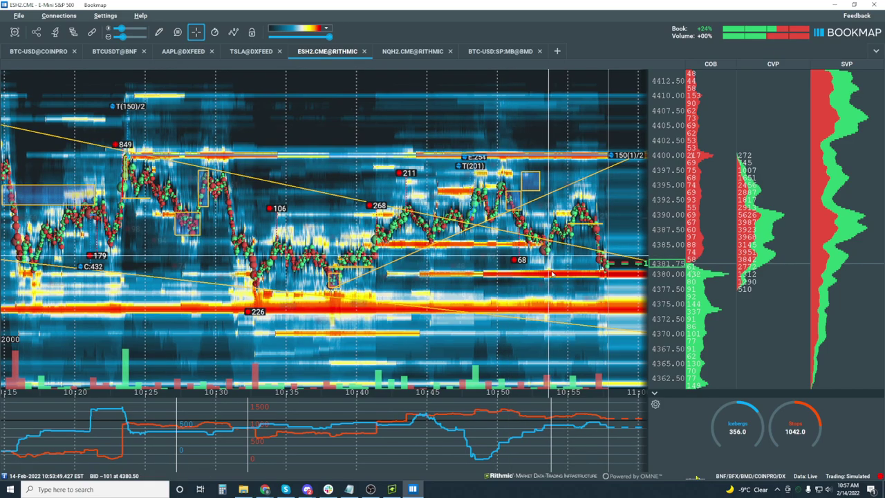
pyautogui.scroll(3, 564, 202)
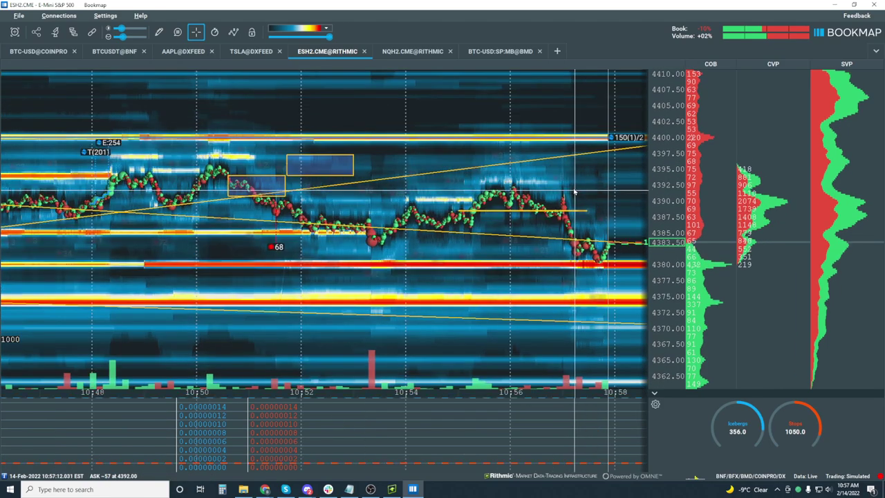
pyautogui.scroll(2, 577, 199)
pyautogui.scroll(3, 658, 284)
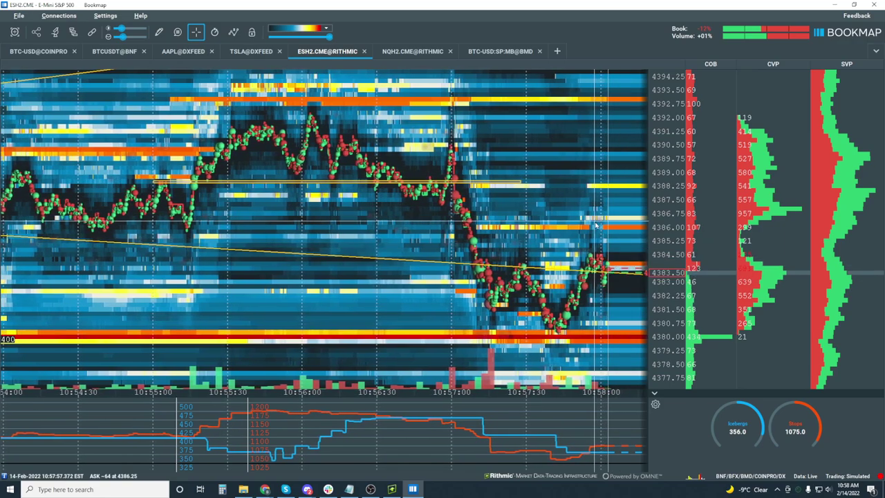
pyautogui.scroll(3, 583, 218)
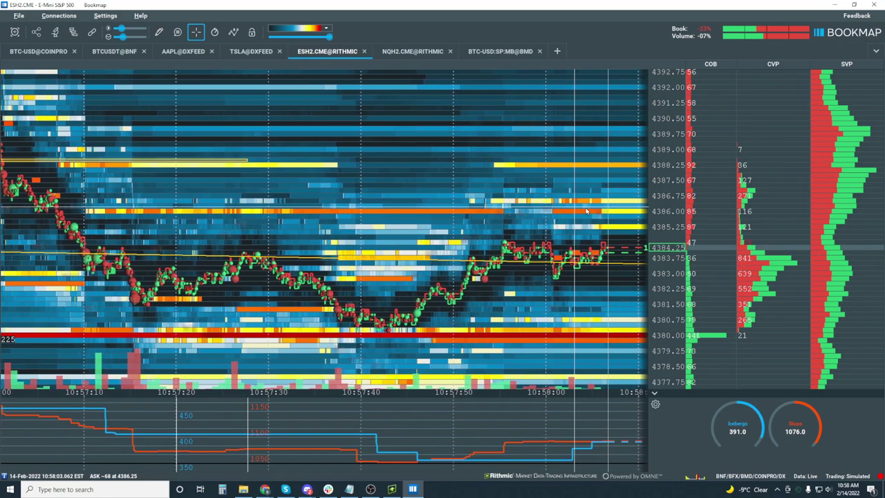
pyautogui.scroll(2, 582, 214)
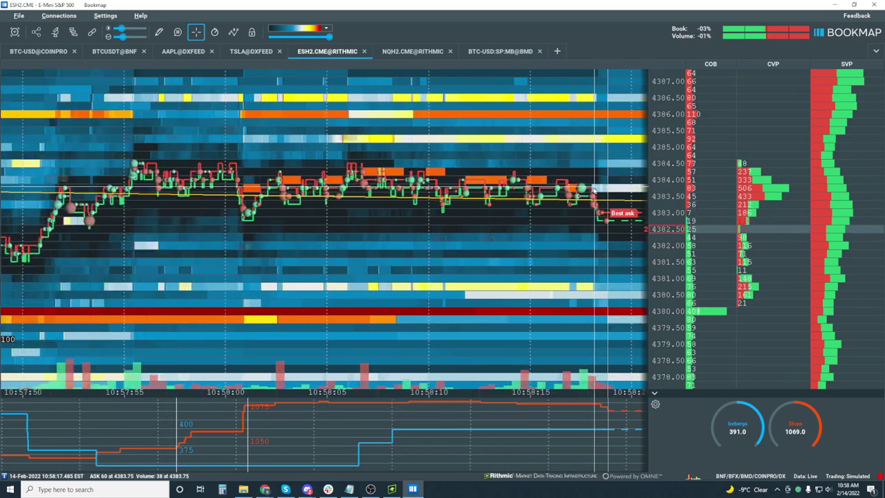
pyautogui.scroll(5, 470, 193)
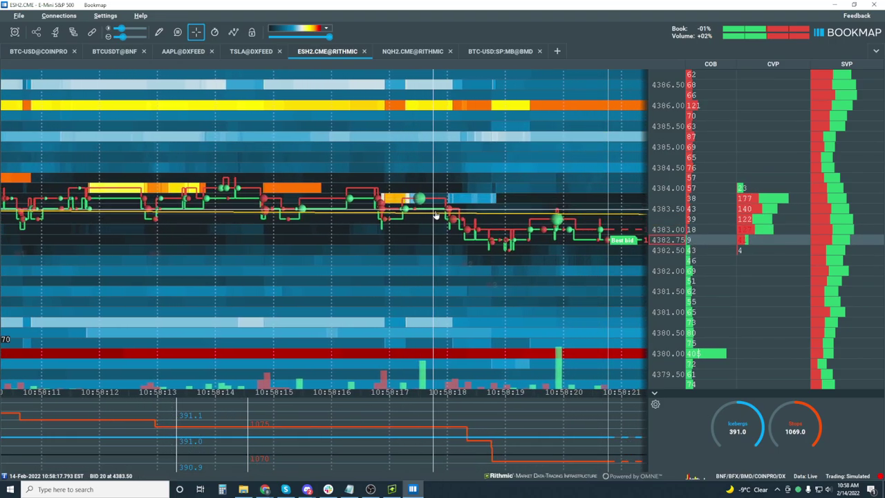
# Examine the ESH2 heatmap over progressively longer periods, back to the pre-market hours, for the wider morning context.
pyautogui.scroll(-3, 477, 199)
pyautogui.scroll(-3, 490, 201)
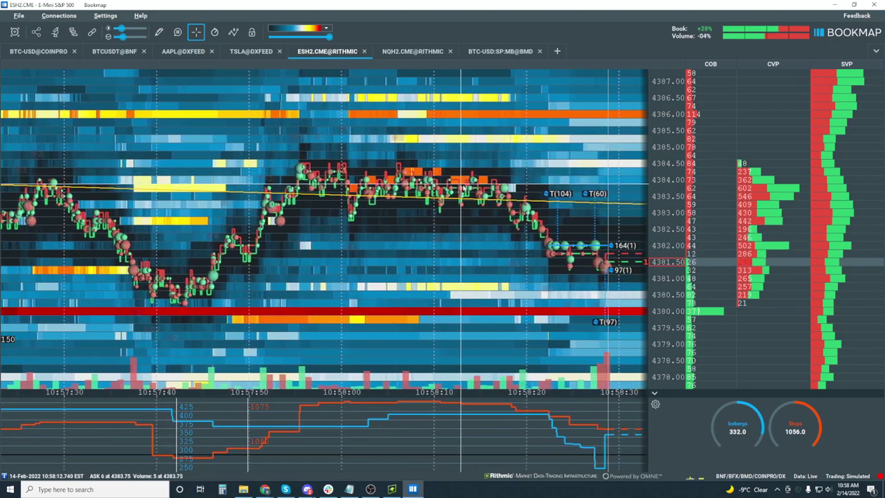
pyautogui.scroll(-4, 565, 367)
pyautogui.scroll(-2, 566, 367)
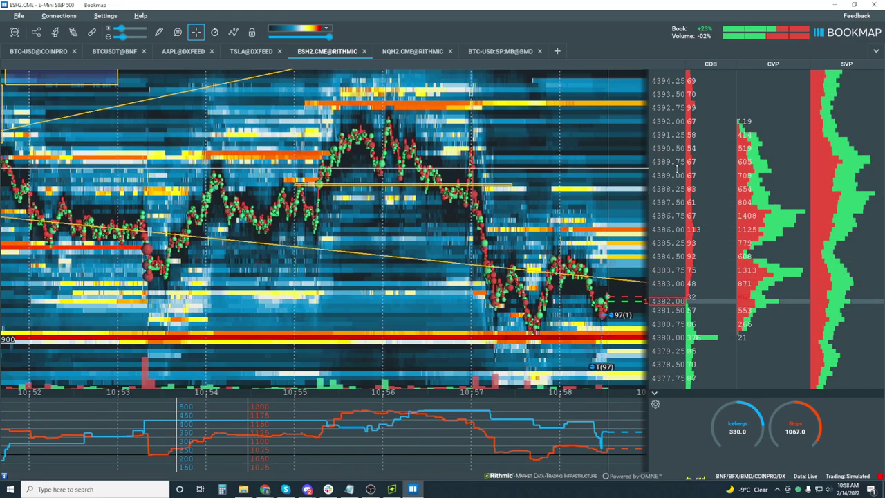
pyautogui.scroll(-5, 502, 206)
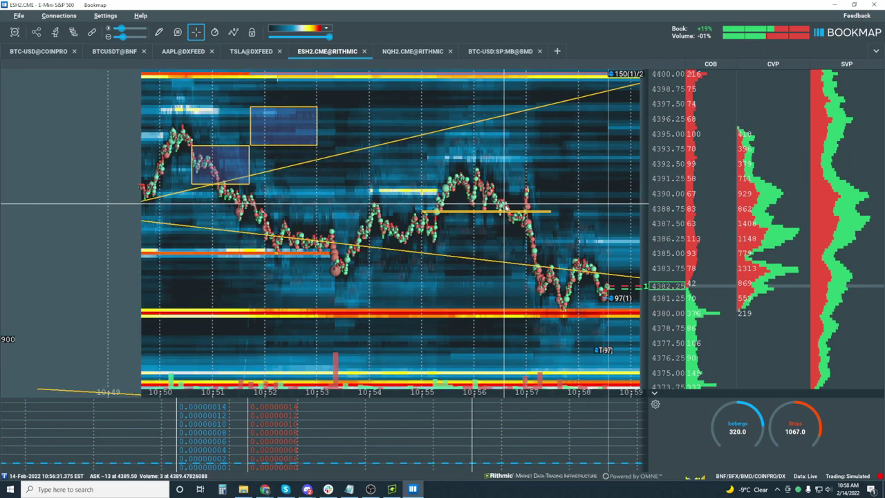
pyautogui.scroll(-3, 506, 207)
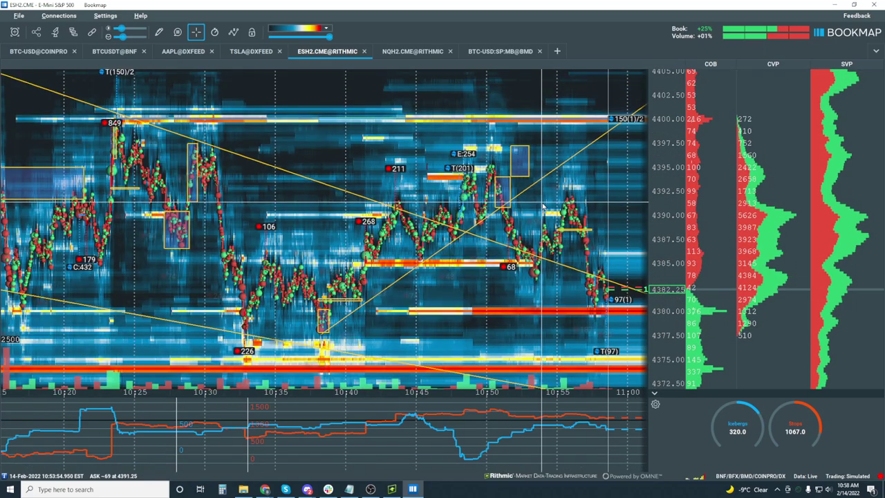
pyautogui.scroll(-4, 542, 208)
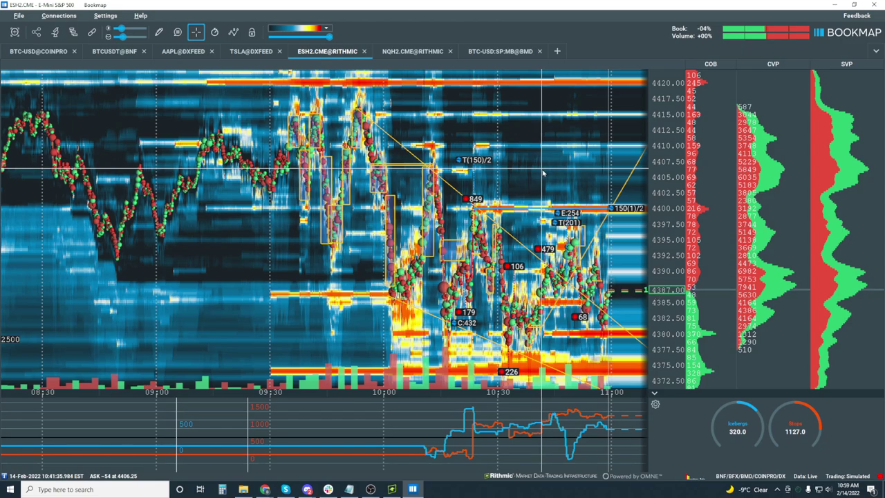
pyautogui.scroll(4, 542, 173)
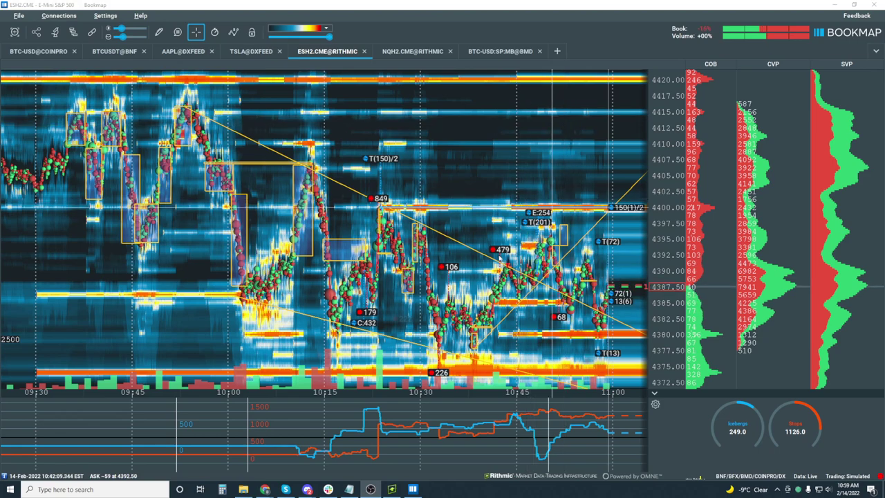
# Switch to Rithmic Trader Pro and inspect the price levels around the February lows on the hourly ESH2 chart.
pyautogui.click(391, 489)
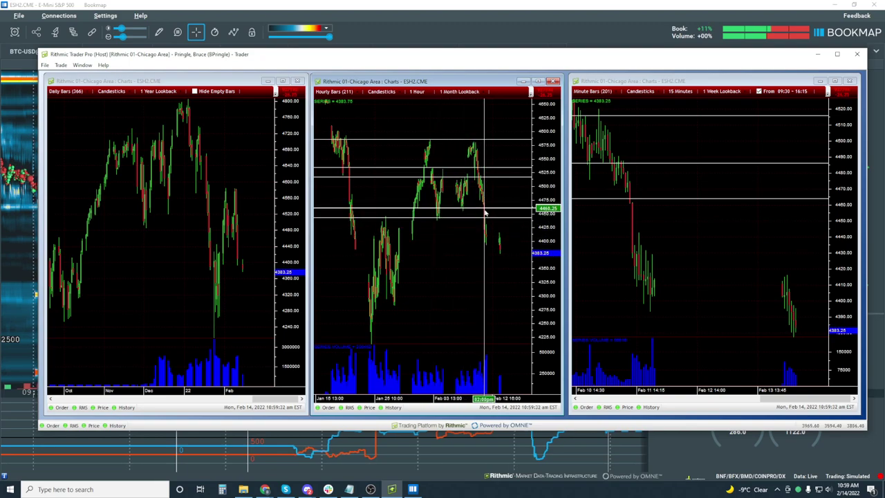
pyautogui.doubleClick(437, 220)
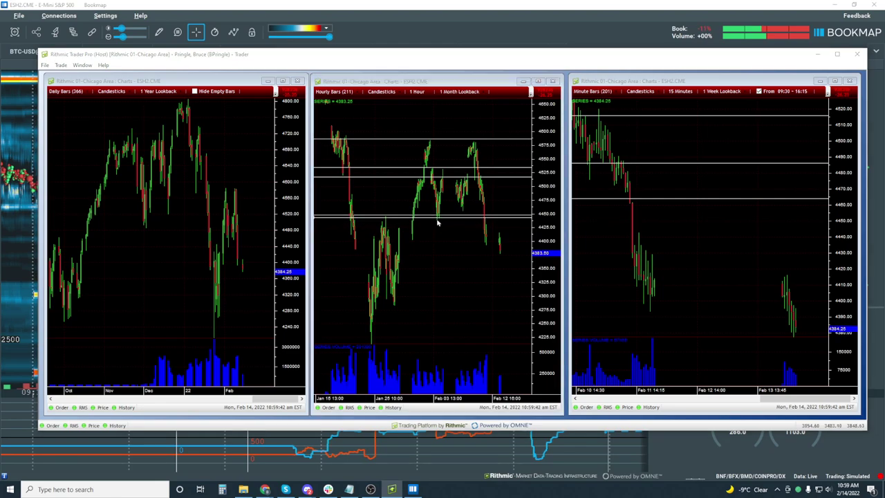
pyautogui.click(476, 205)
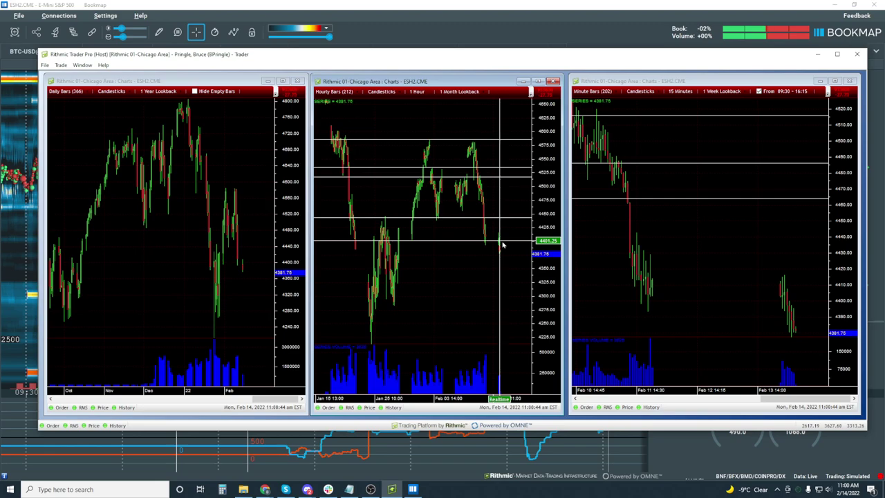
# Inspect the latest February price levels on the daily ESH2 chart with the crosshair.
pyautogui.click(235, 275)
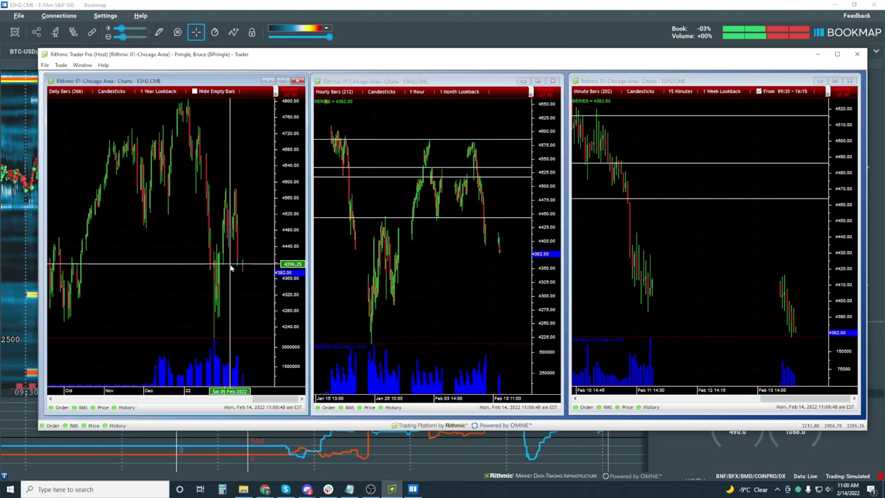
pyautogui.click(232, 268)
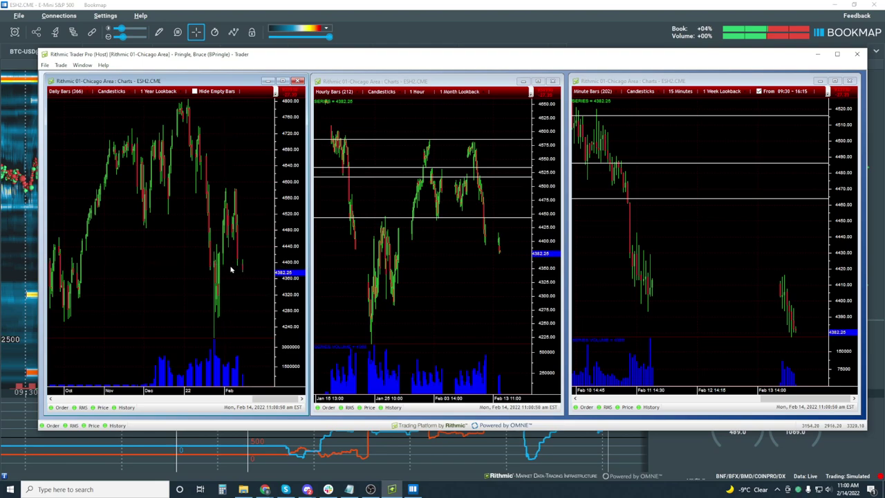
pyautogui.click(232, 269)
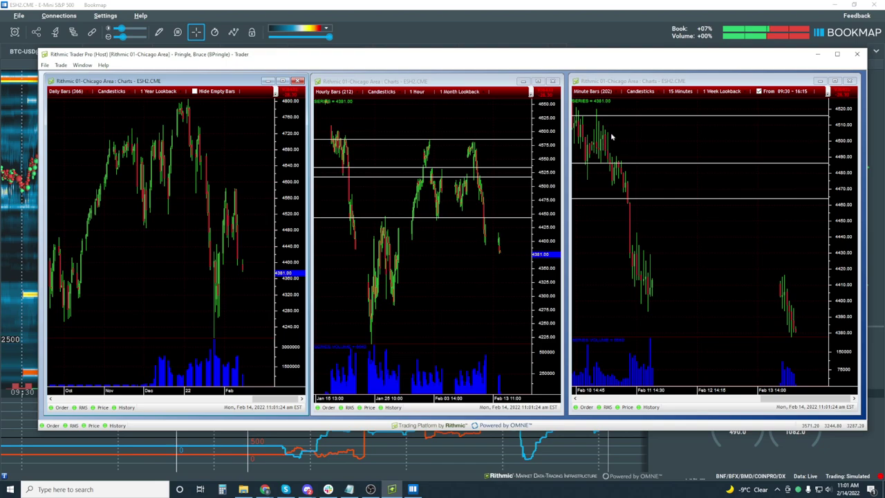
# Move the 15-minute ESH2 chart back to February 9–12 and inspect the price levels before the sell-off.
pyautogui.click(691, 147)
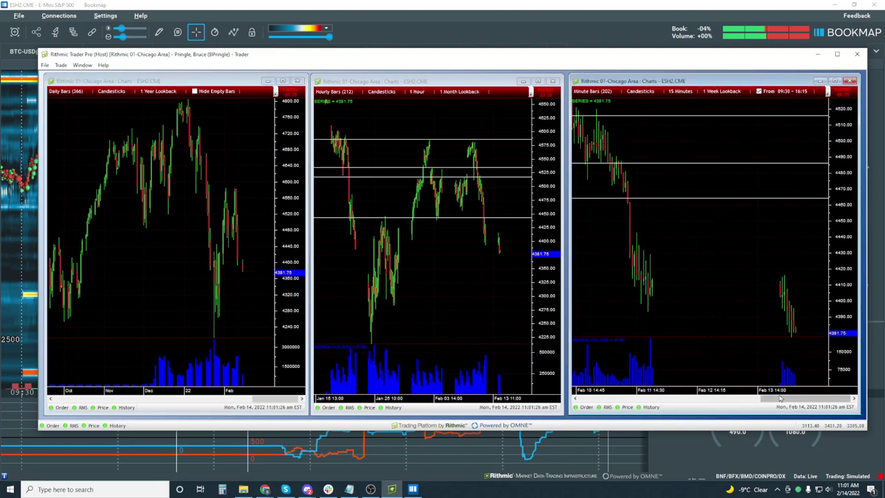
pyautogui.moveTo(780, 399); pyautogui.dragTo(723, 394)
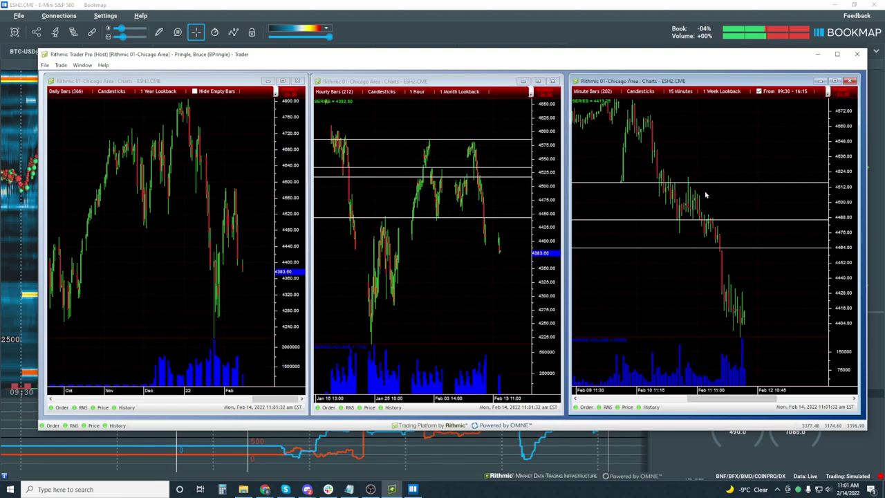
pyautogui.click(699, 242)
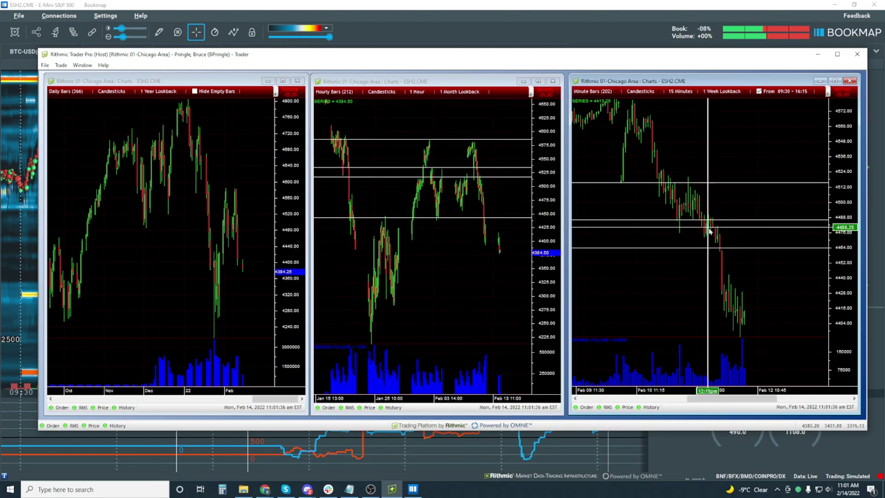
pyautogui.click(702, 206)
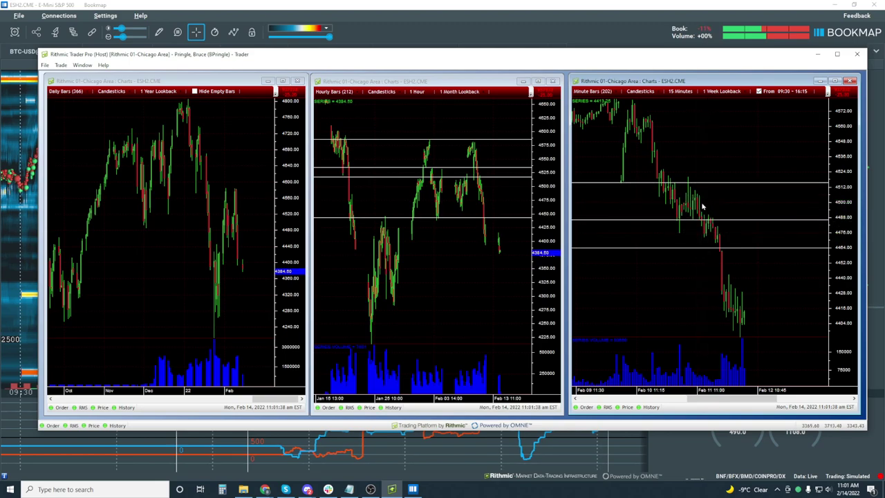
# Set the number of bars shown on the 15-minute ESH2 chart to 50.
pyautogui.click(828, 91)
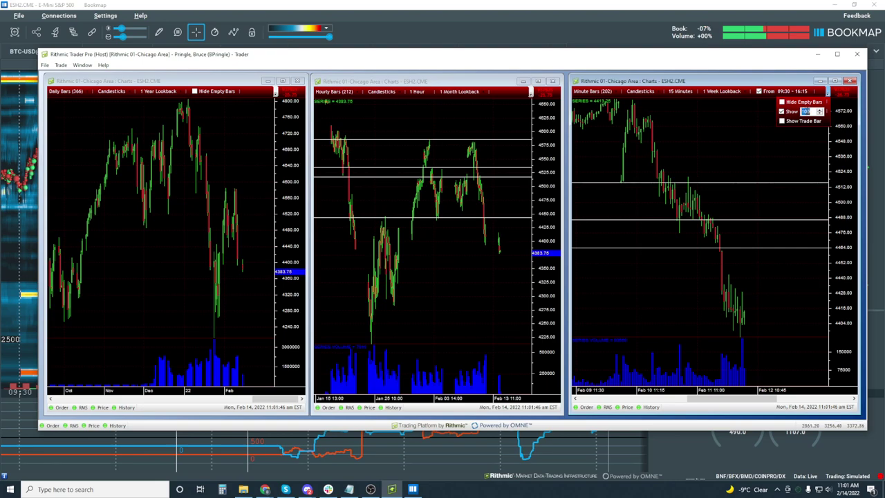
pyautogui.write('50')
pyautogui.press('Return')
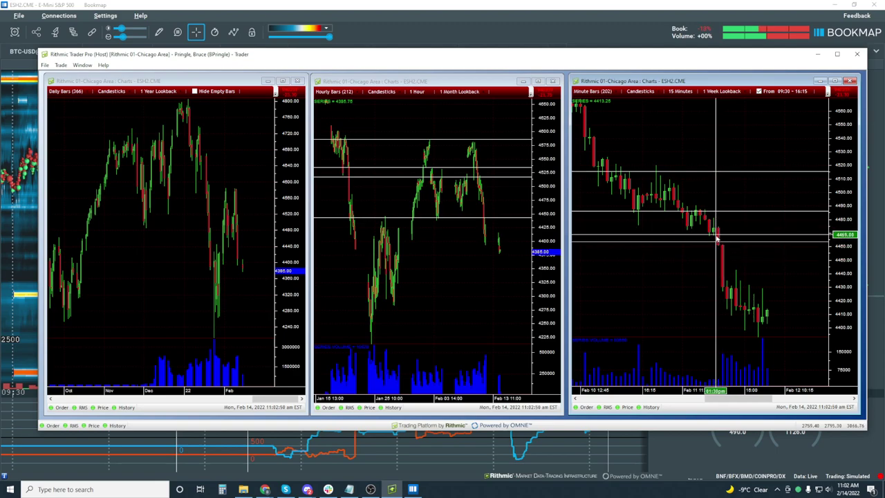
# Switch to Bookmap and examine the ESH2 heatmap from 08:30 up to the current price.
pyautogui.click(461, 227)
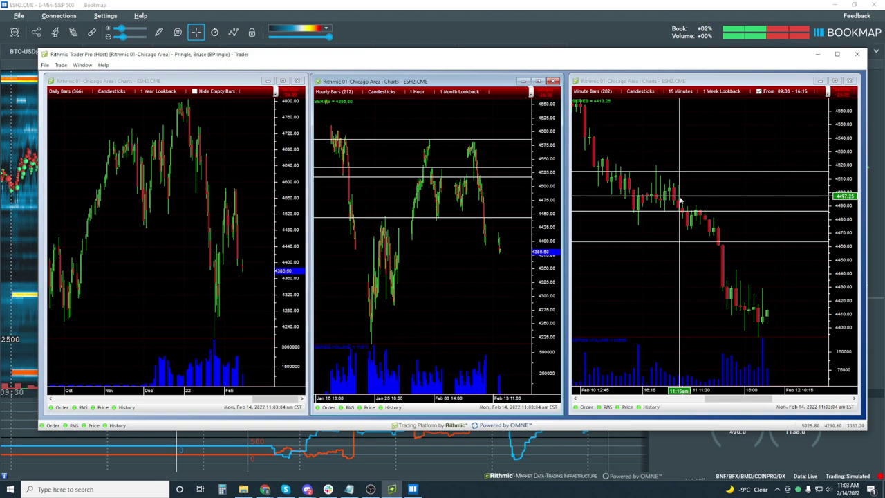
pyautogui.click(544, 10)
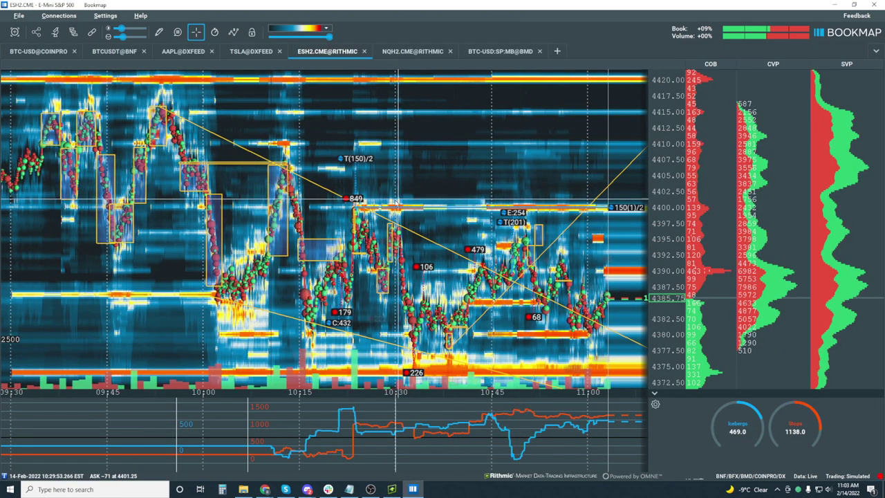
pyautogui.scroll(-2, 423, 185)
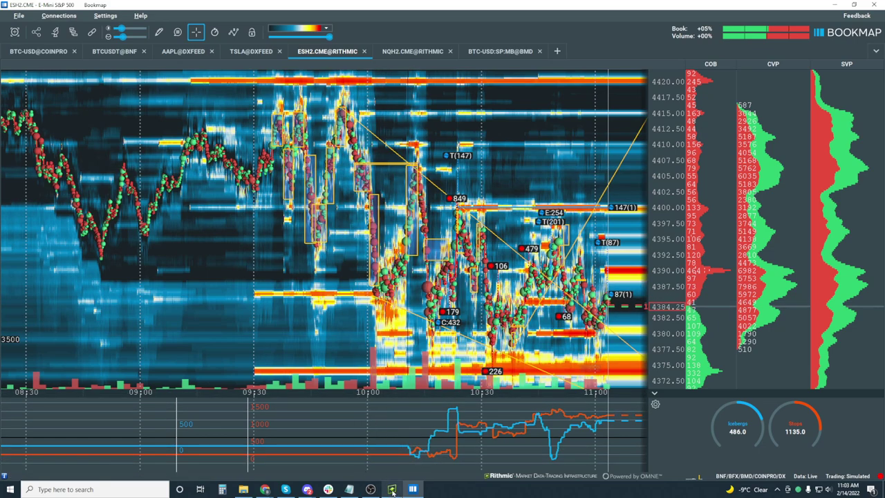
# Switch to Rithmic Trader Pro and set the minute ESH2 chart's interval to 5 minutes with the February 14 bars in view.
pyautogui.click(392, 489)
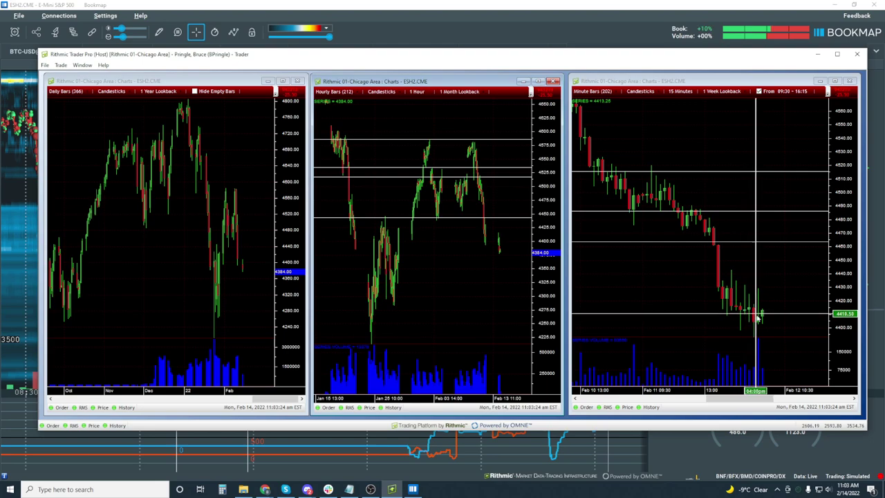
pyautogui.scroll(3, 760, 325)
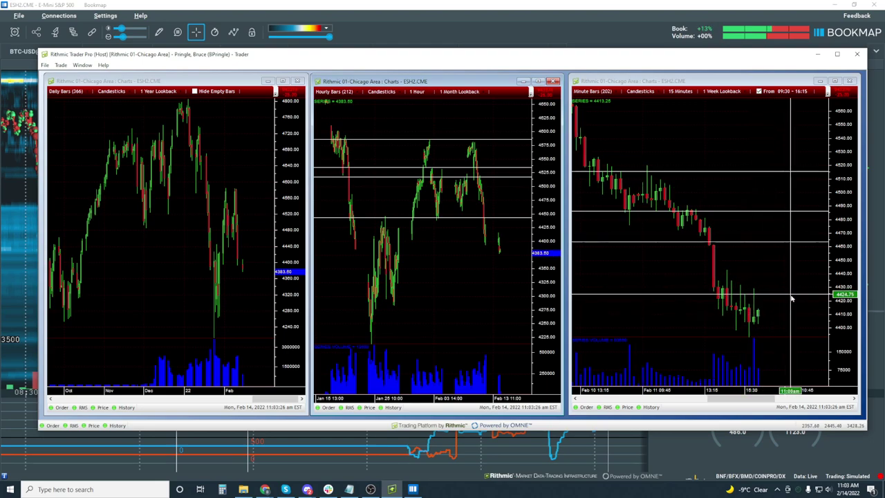
pyautogui.scroll(-5, 757, 354)
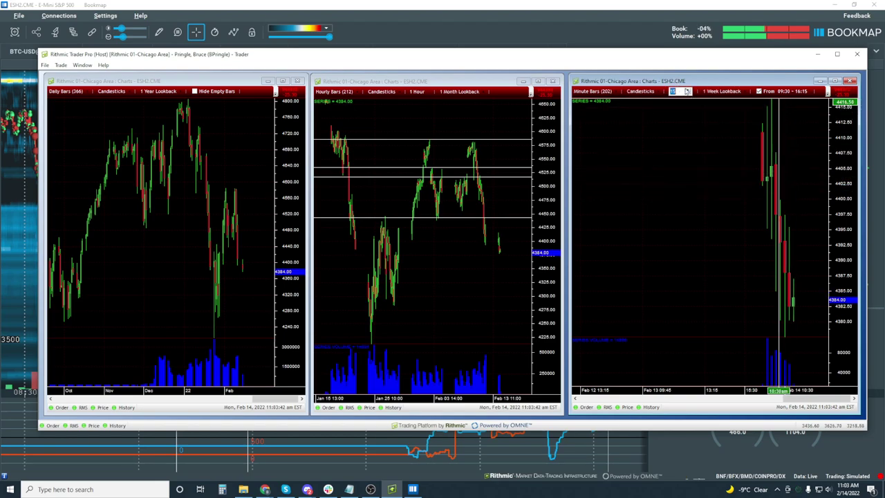
pyautogui.press('Return')
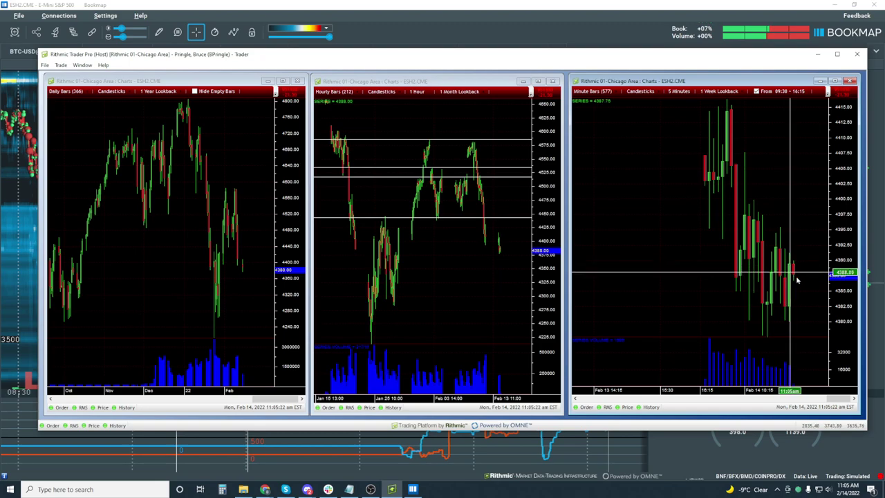
# Switch to Bookmap and examine the recent ESH2 trades and liquidity between 4375 and 4397.
pyautogui.click(612, 11)
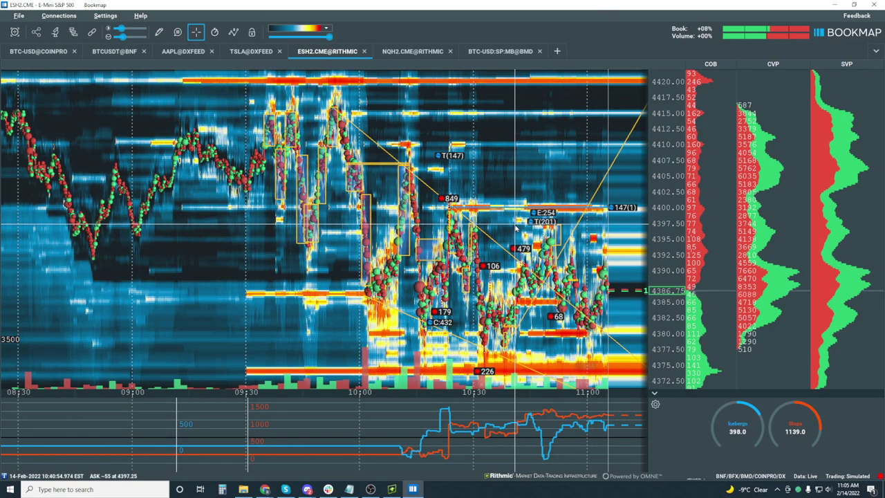
pyautogui.scroll(5, 515, 228)
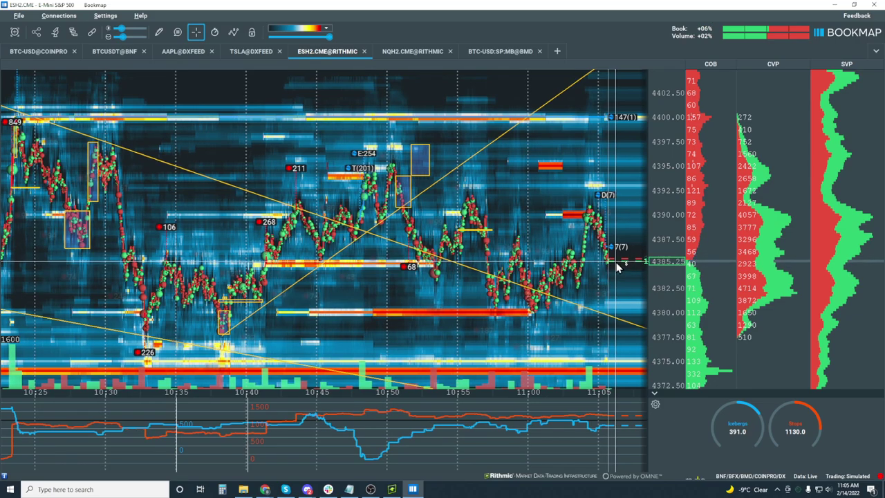
pyautogui.scroll(5, 621, 250)
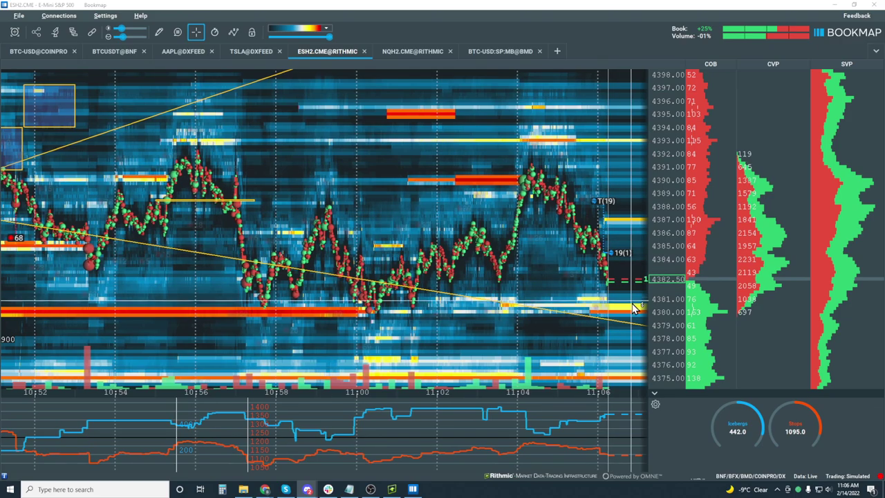
pyautogui.scroll(-3, 546, 226)
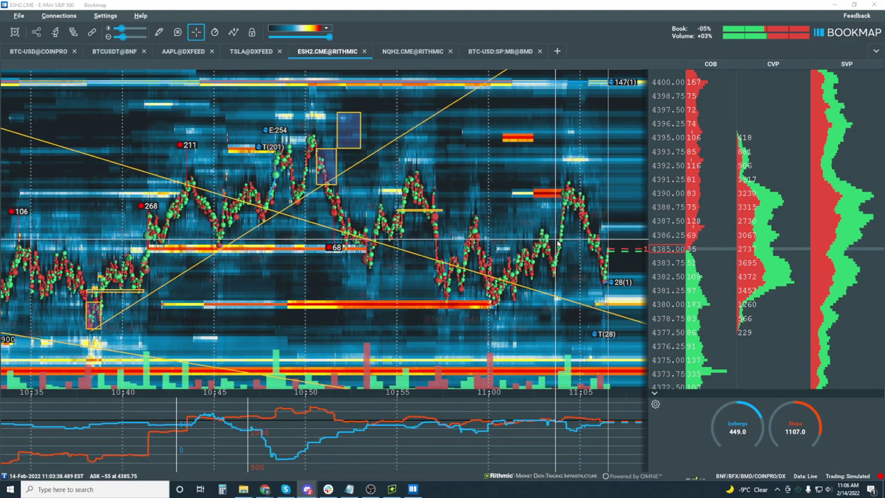
pyautogui.scroll(5, 515, 197)
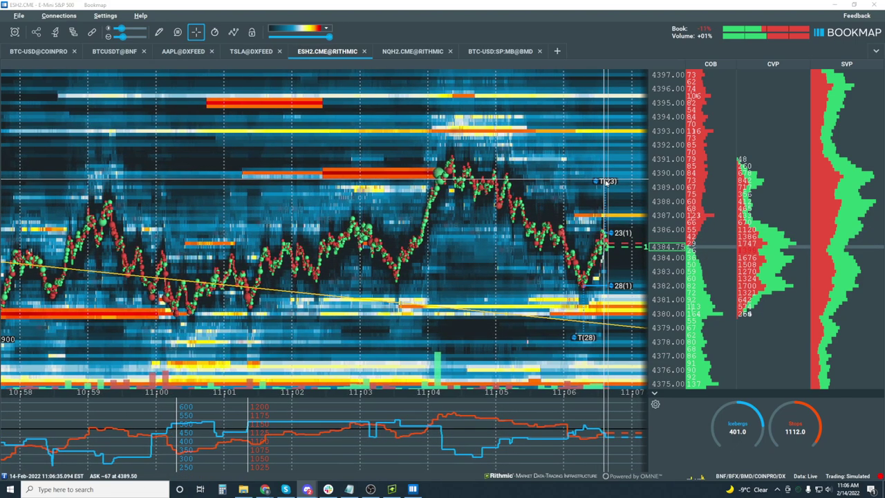
# Examine the bid liquidity stepping up to 4385.25 and the trades hitting it around 11:06:36 at sub-second scale.
pyautogui.scroll(8, 490, 241)
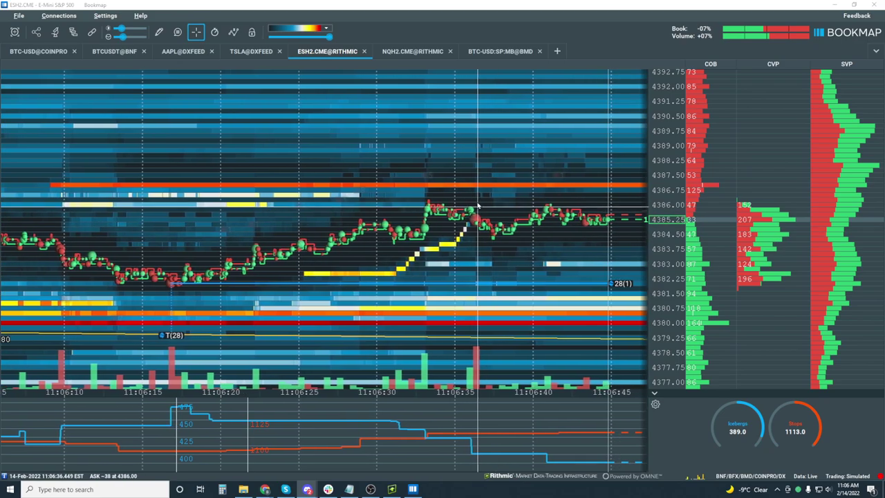
pyautogui.scroll(6, 643, 262)
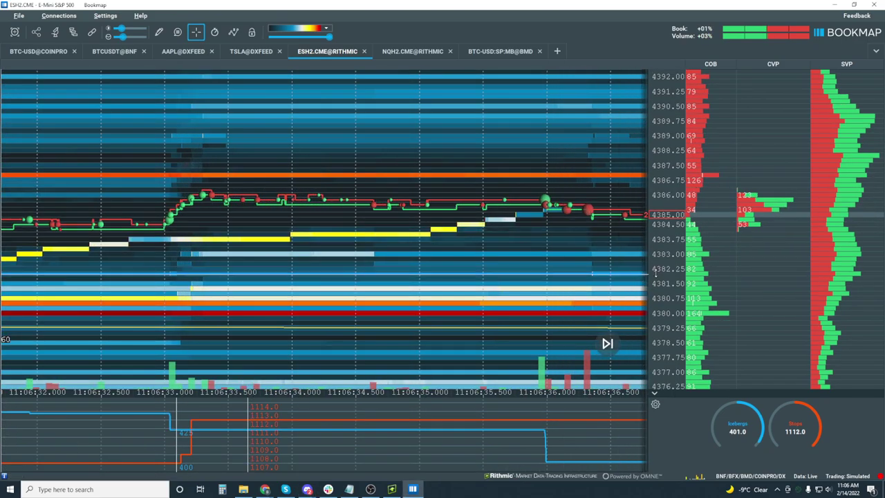
pyautogui.scroll(3, 563, 208)
pyautogui.scroll(2, 570, 203)
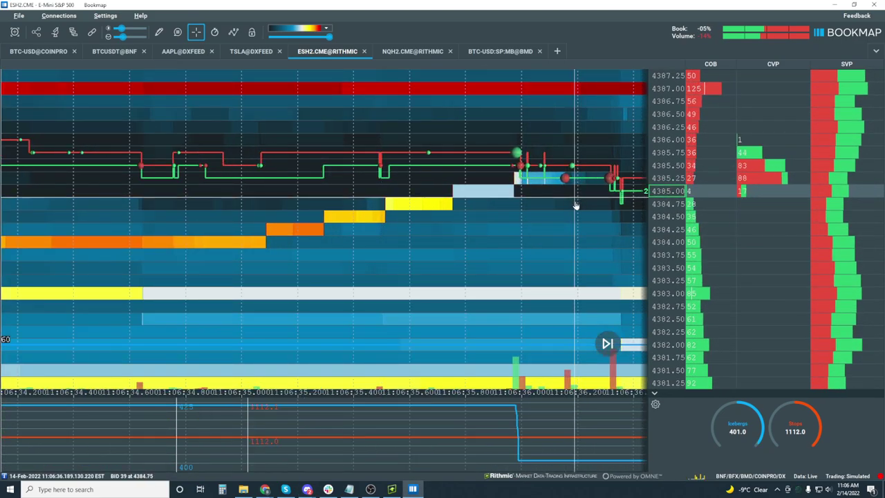
pyautogui.scroll(4, 557, 181)
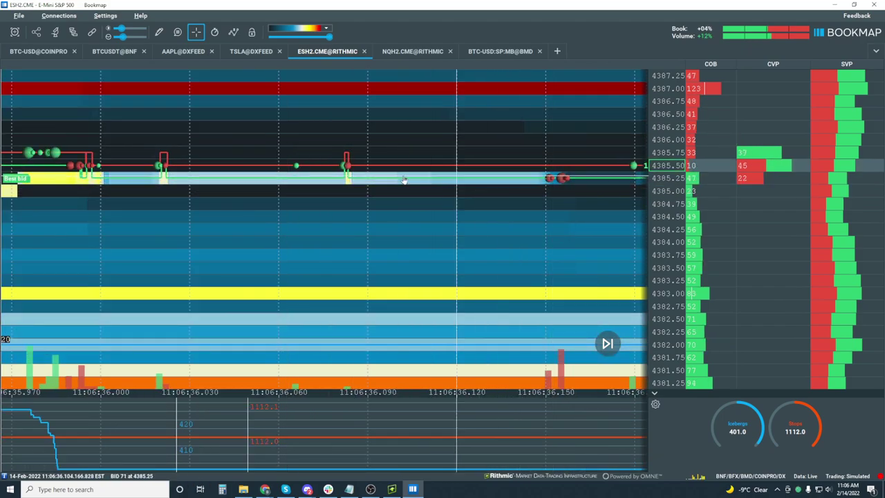
pyautogui.scroll(-2, 308, 181)
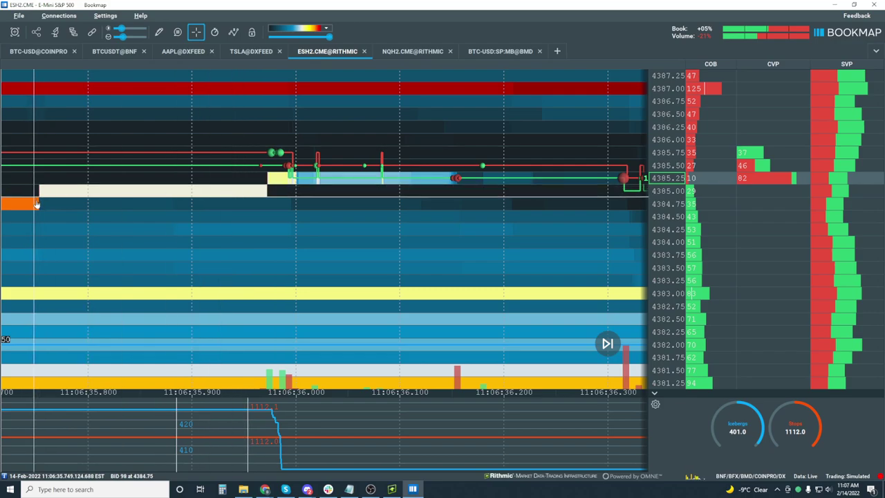
pyautogui.moveTo(28, 208); pyautogui.dragTo(188, 208)
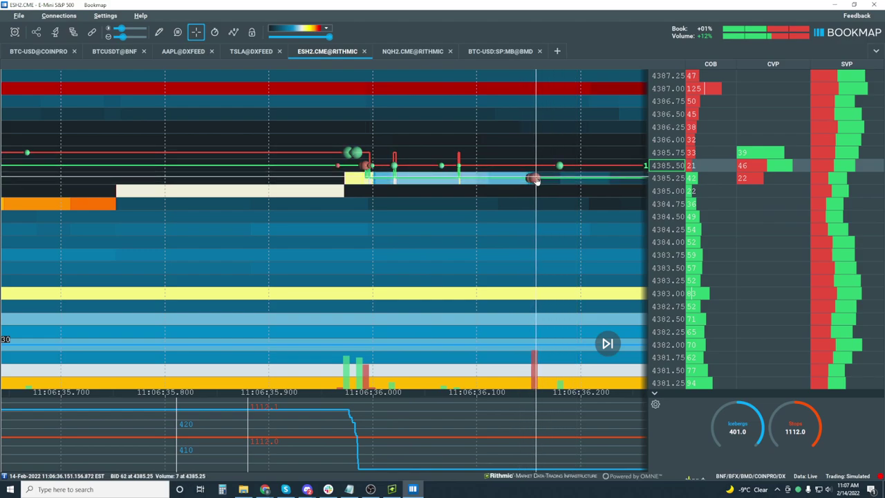
# Examine the whole staircase of rising bids from 11:06:25 and the price movement up to 11:06:50.
pyautogui.scroll(-10, 535, 179)
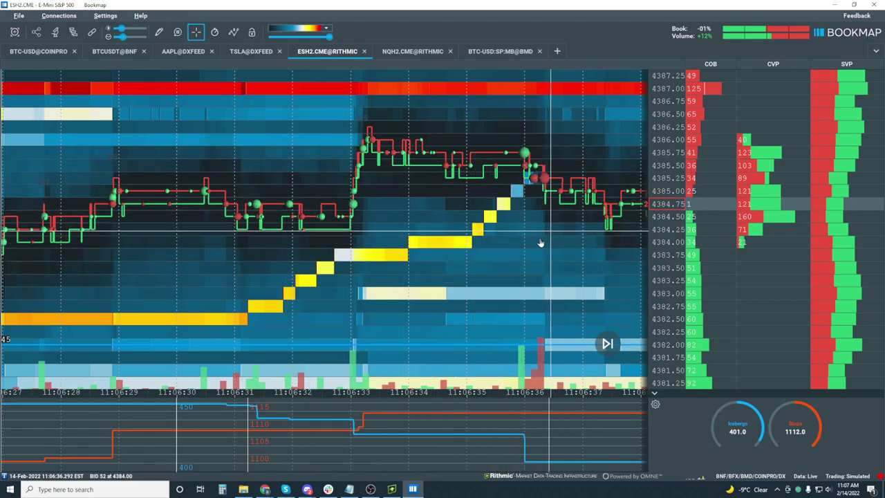
pyautogui.scroll(-3, 536, 245)
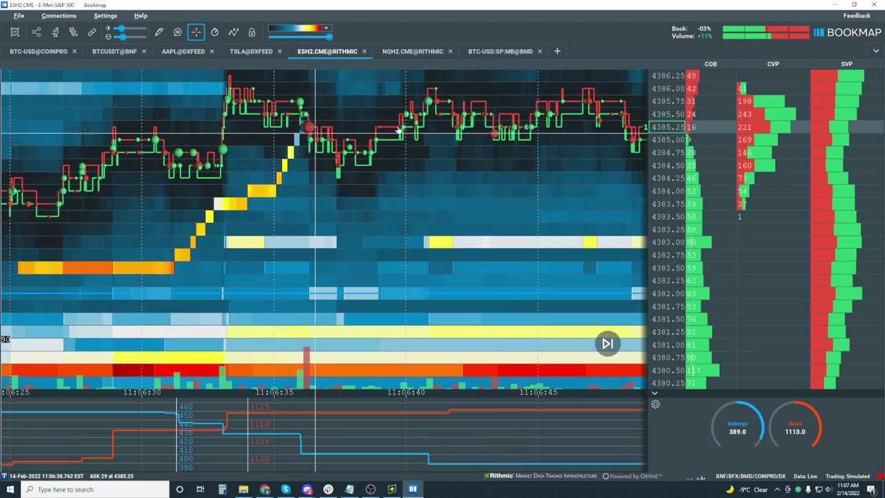
pyautogui.scroll(-2, 676, 103)
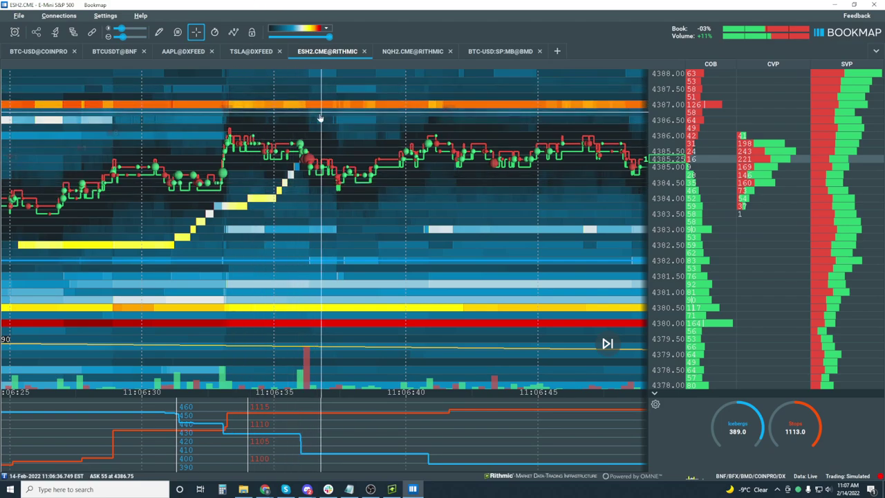
pyautogui.moveTo(495, 148); pyautogui.dragTo(408, 151)
pyautogui.scroll(-3, 408, 151)
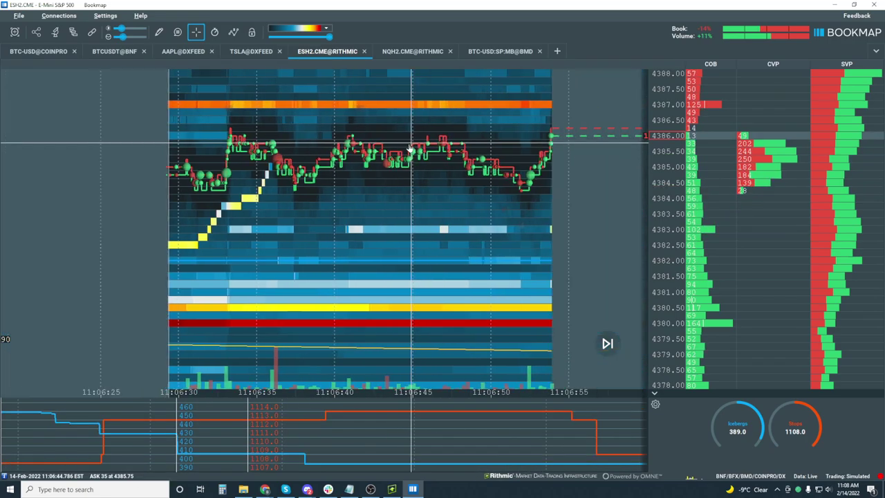
# Return from the rising bids to the live ESH2 heatmap and examine the price action since 10:35.
pyautogui.scroll(-4, 502, 120)
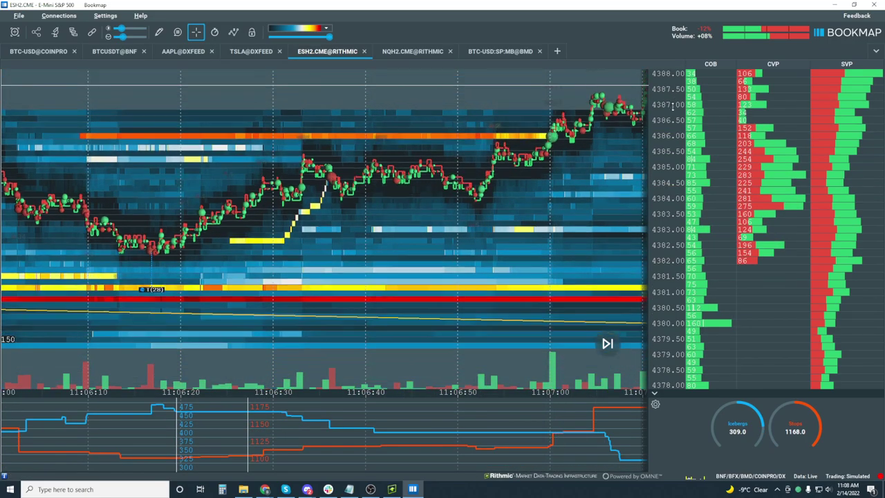
pyautogui.scroll(-5, 502, 119)
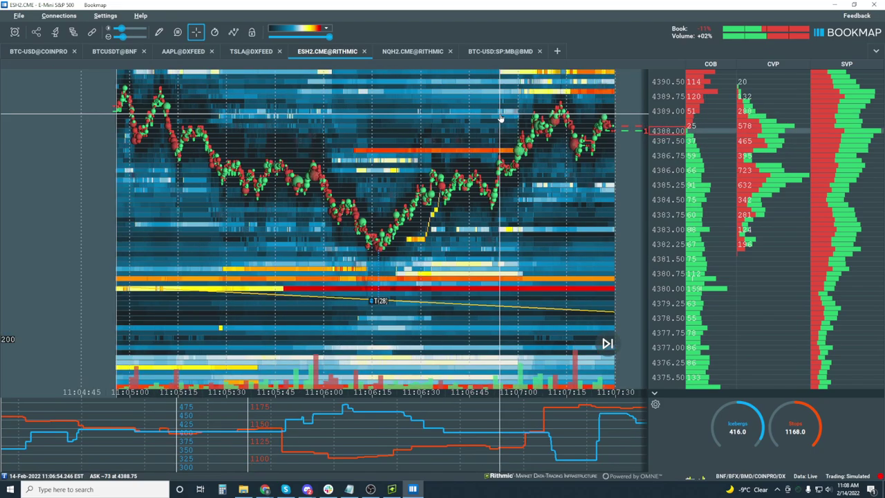
pyautogui.scroll(-3, 458, 153)
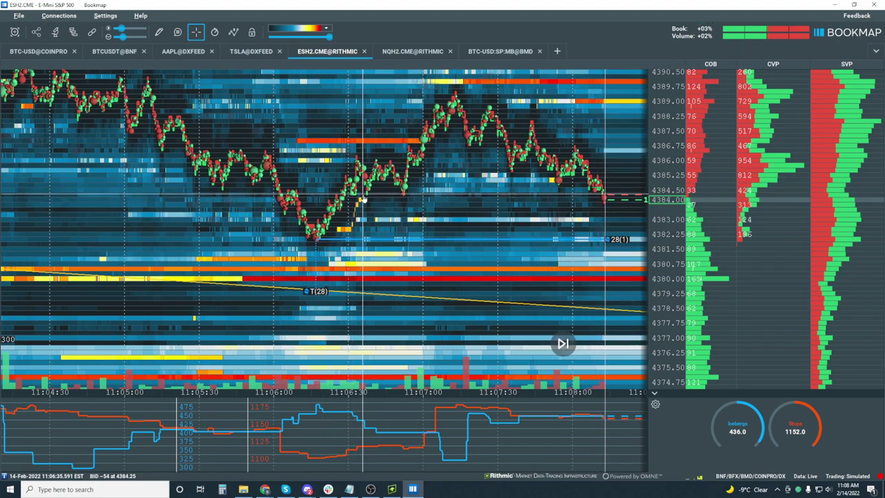
pyautogui.scroll(-2, 429, 164)
pyautogui.scroll(-3, 429, 163)
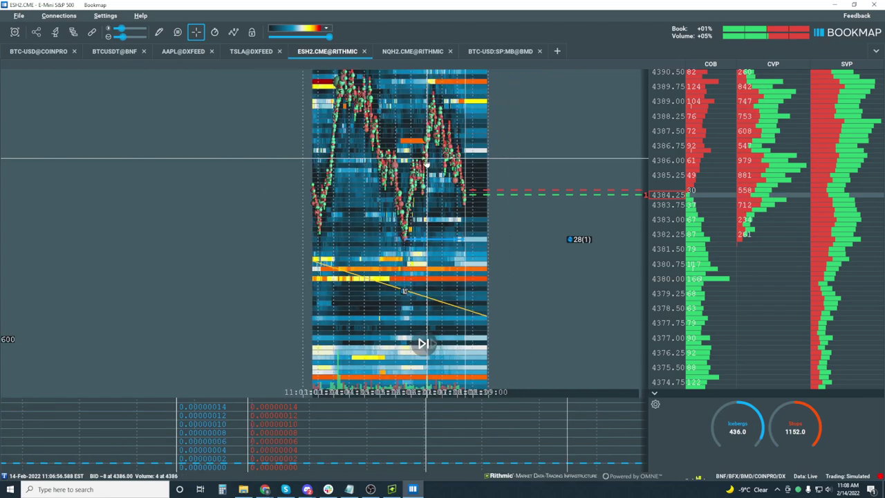
pyautogui.scroll(-2, 667, 158)
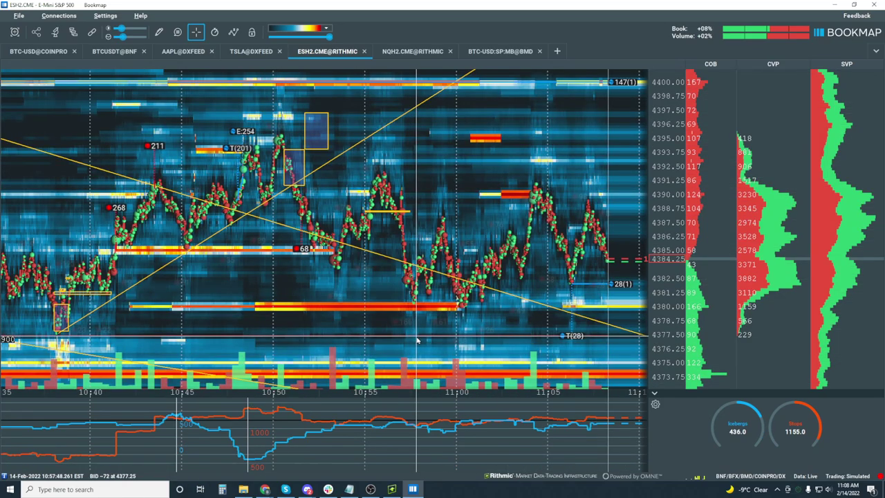
# Examine the ESH2 heatmap over a wider range, from 4360 to 4430 and back to 08:30.
pyautogui.scroll(-2, 667, 157)
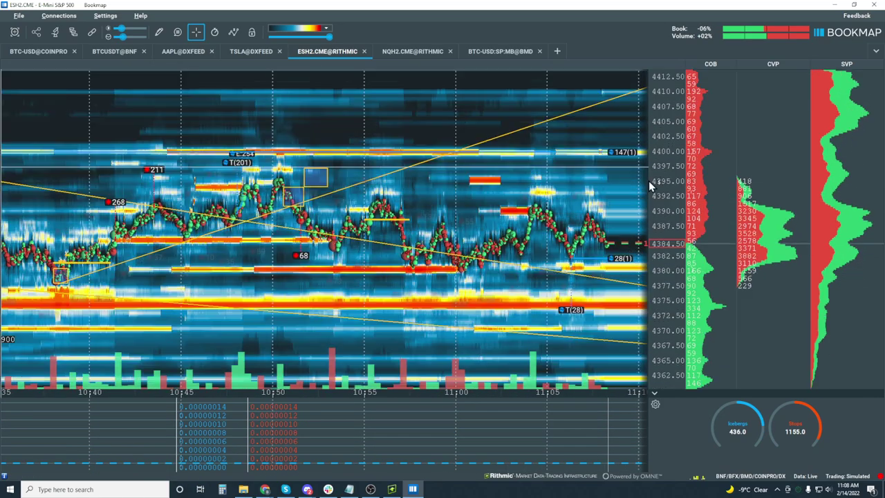
pyautogui.scroll(1, 595, 173)
pyautogui.scroll(4, 596, 172)
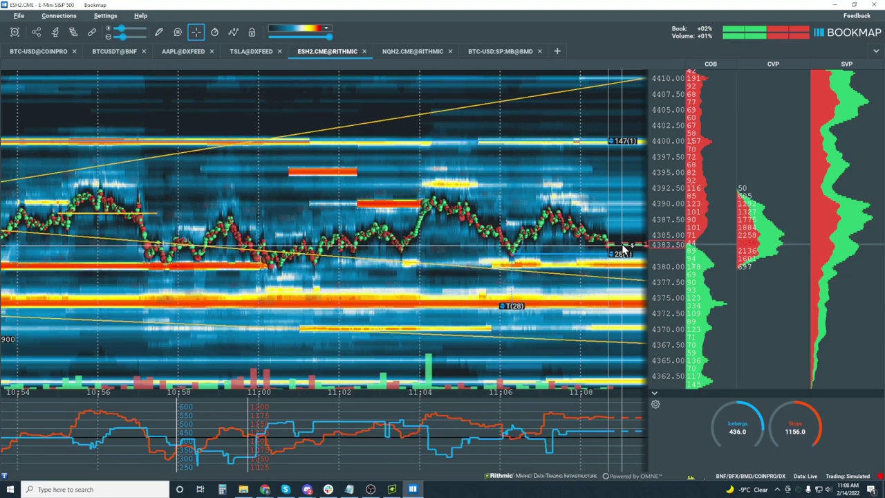
pyautogui.scroll(-3, 601, 228)
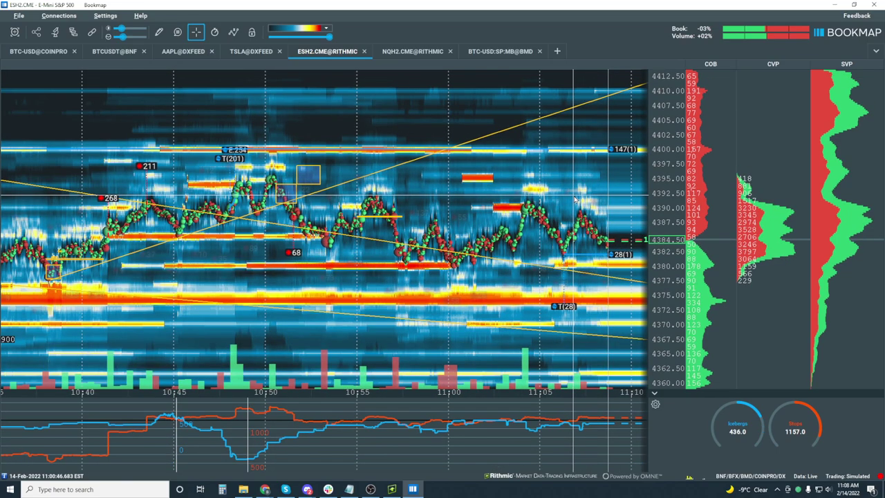
pyautogui.scroll(-3, 574, 200)
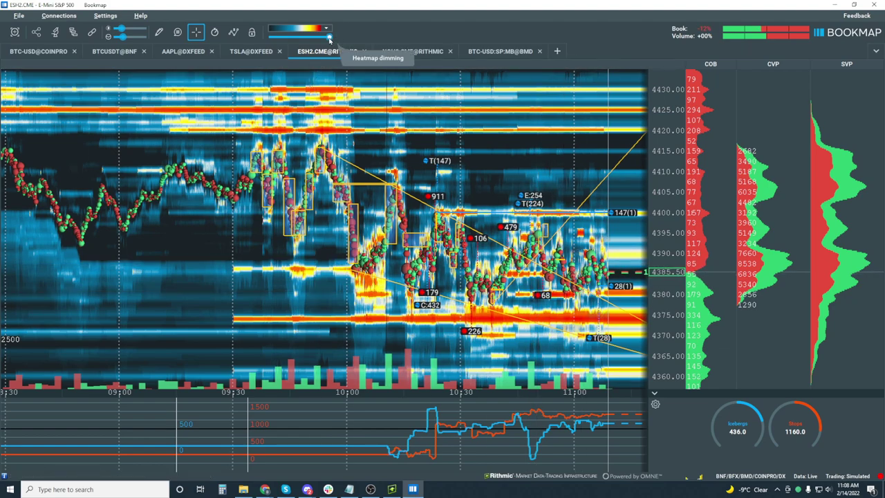
# Dim the heatmap completely and clear all drawings from the ESH2 chart, leaving the period since 10:00 in view.
pyautogui.moveTo(329, 39); pyautogui.dragTo(271, 38)
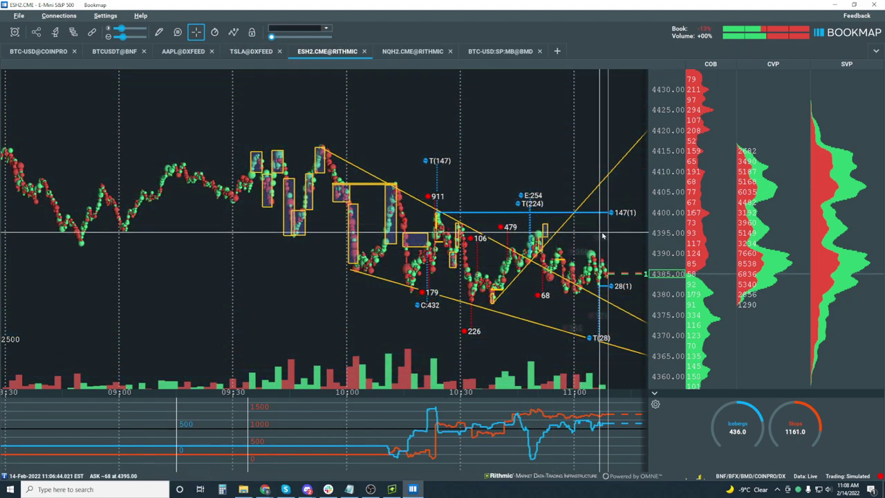
pyautogui.click(158, 32)
pyautogui.click(208, 248)
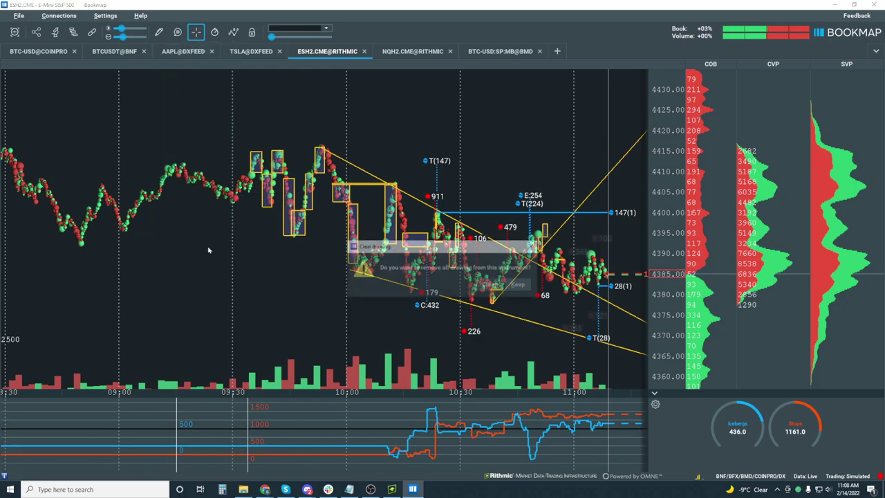
pyautogui.click(489, 285)
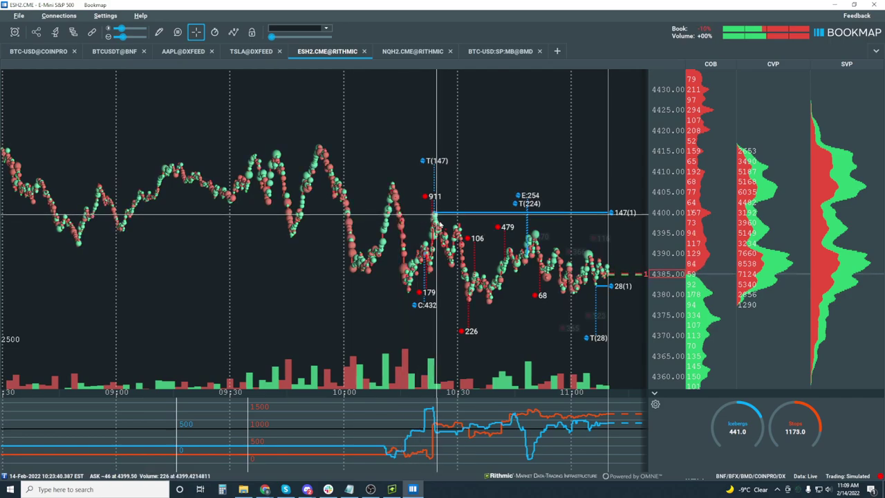
pyautogui.scroll(3, 593, 247)
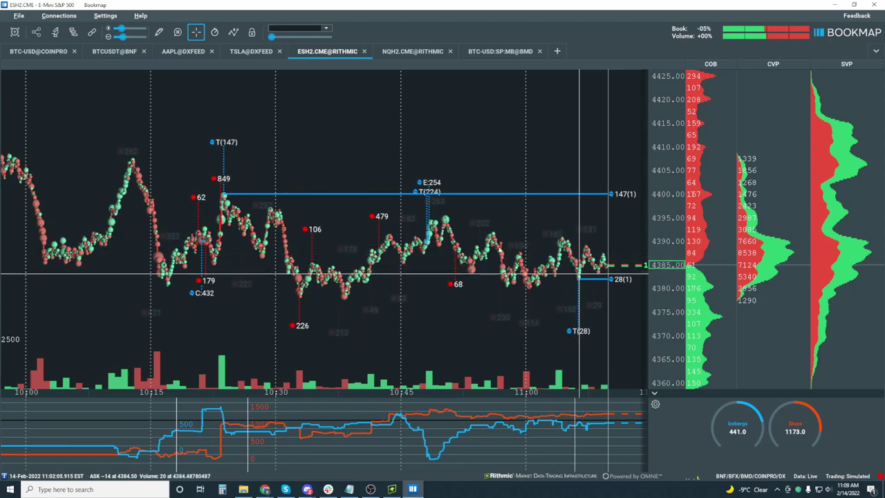
# Draw a rising ray from the 11:00 low near 4380.50 through the low just after 11:06, and turn drawing mode off.
pyautogui.click(159, 31)
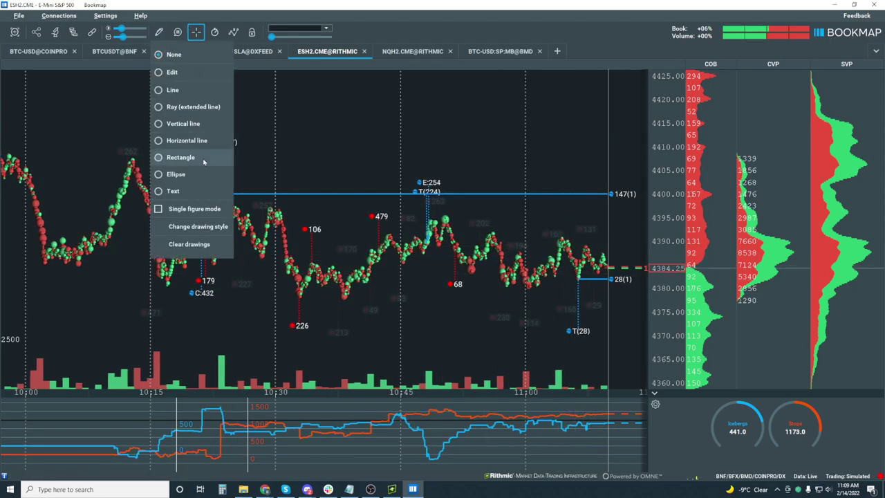
pyautogui.click(207, 107)
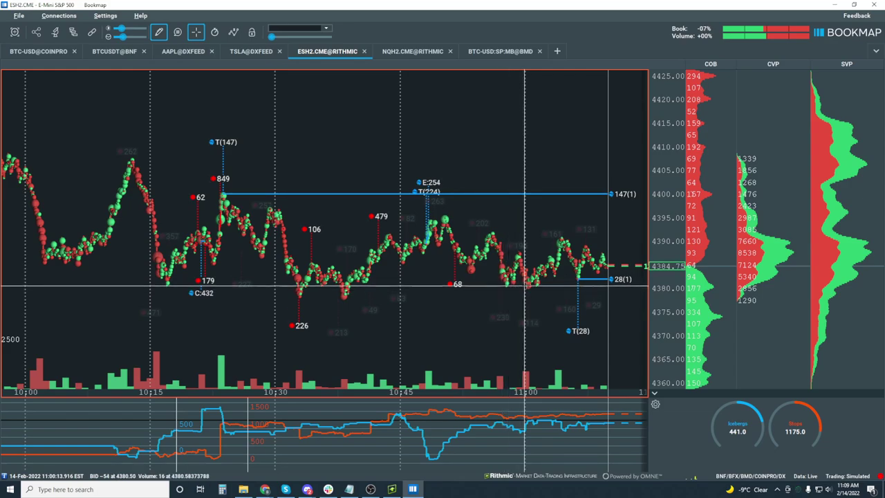
pyautogui.moveTo(526, 285); pyautogui.dragTo(611, 271)
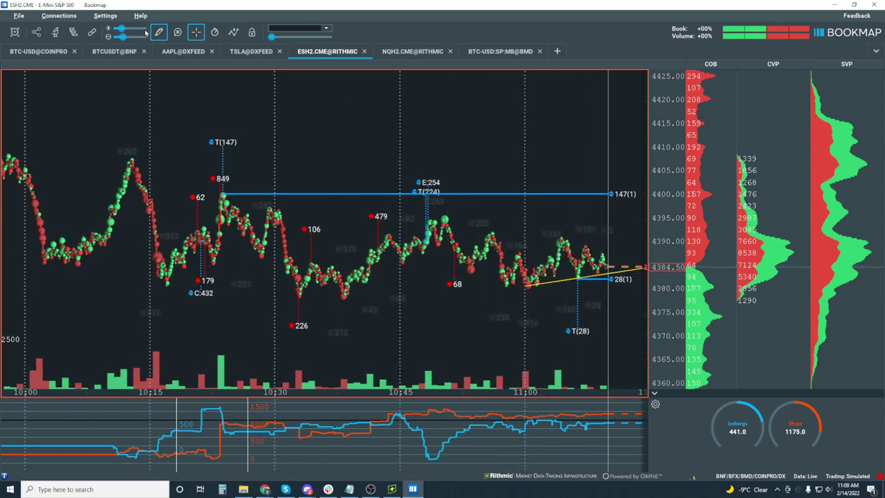
pyautogui.click(161, 33)
pyautogui.click(168, 56)
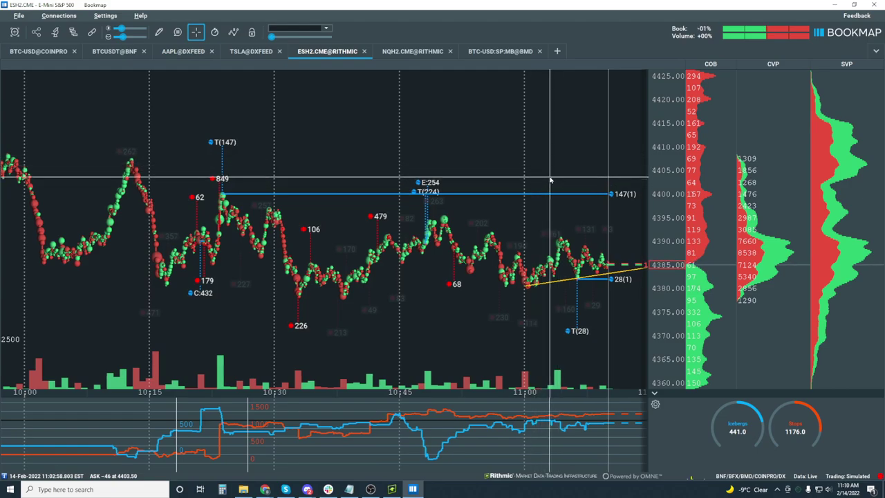
pyautogui.scroll(2, 565, 203)
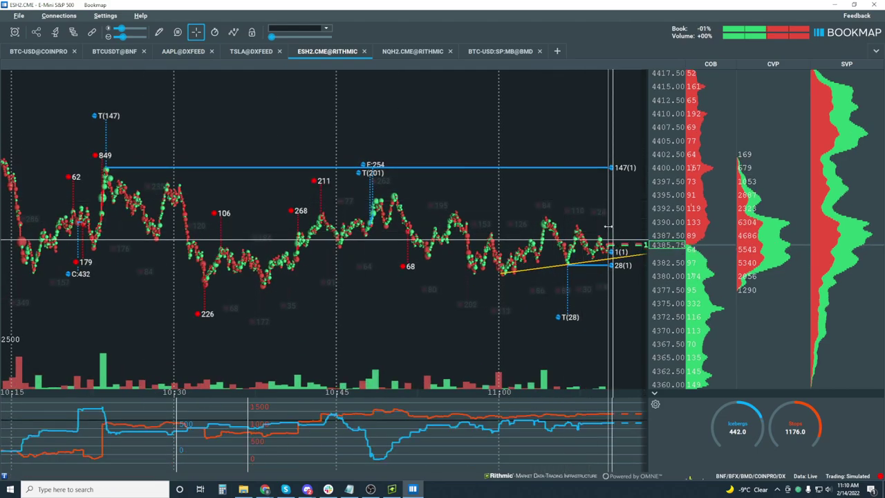
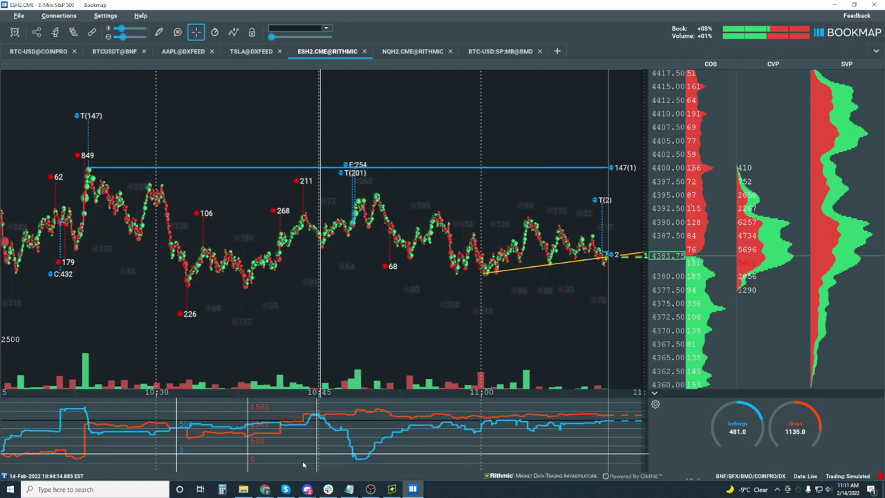
# Switch to the Chrome window with the BookmapLive webinar slides, narrow it and move it so the latest ESH2 prices stay uncovered.
pyautogui.moveTo(265, 489)
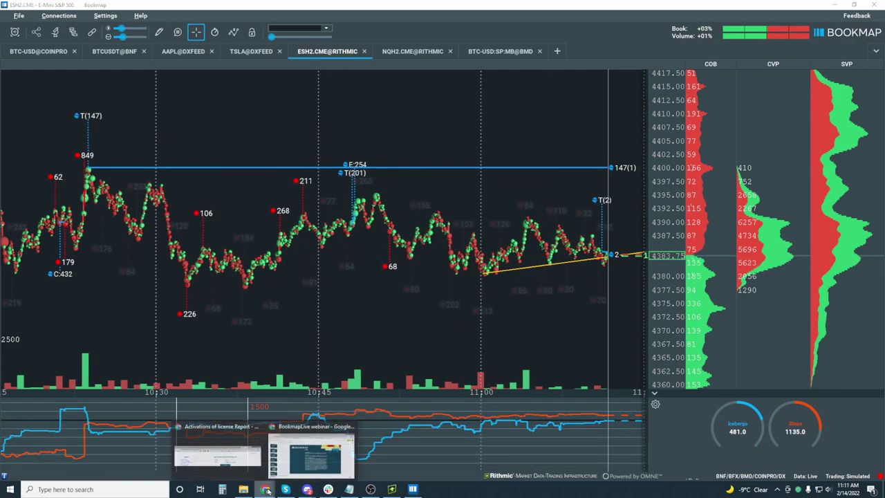
pyautogui.click(331, 450)
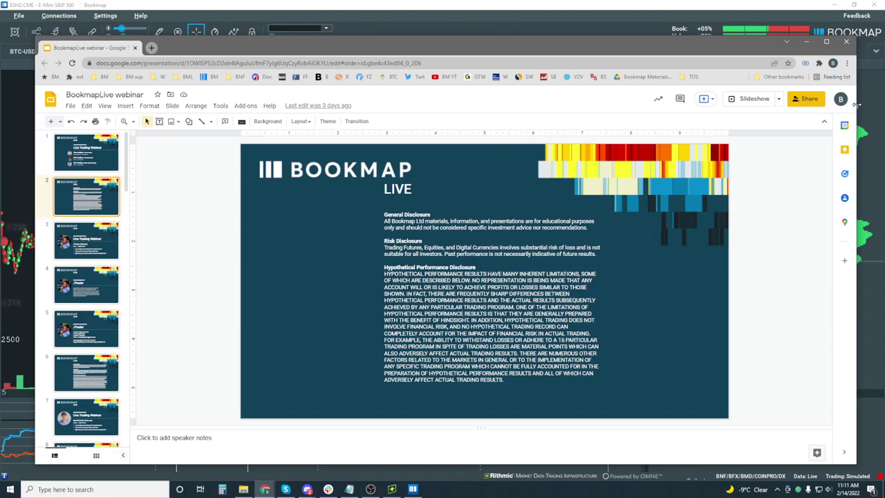
pyautogui.moveTo(857, 104); pyautogui.dragTo(584, 105)
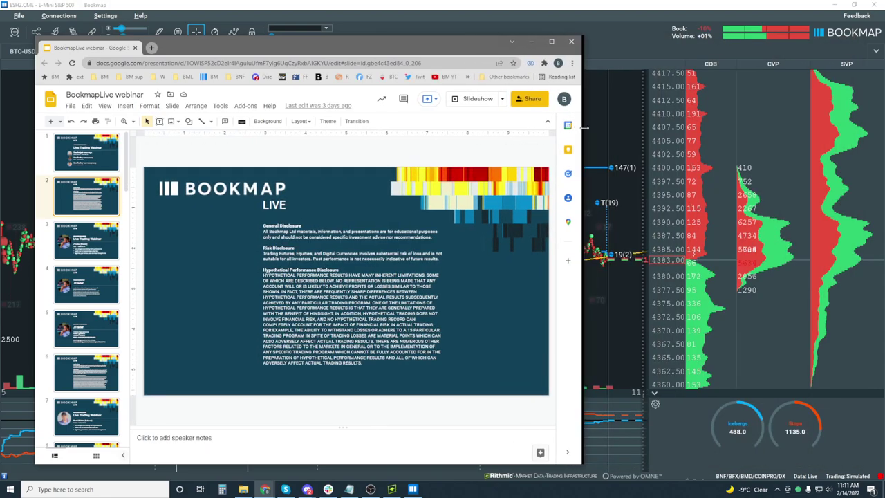
pyautogui.moveTo(351, 51); pyautogui.dragTo(329, 29)
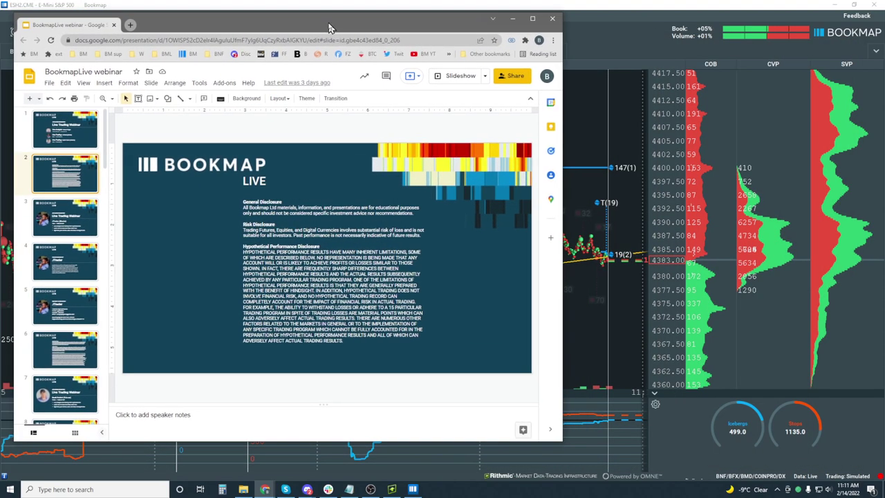
# Search Google for "cme rule 575" in a new browser tab.
pyautogui.click(129, 25)
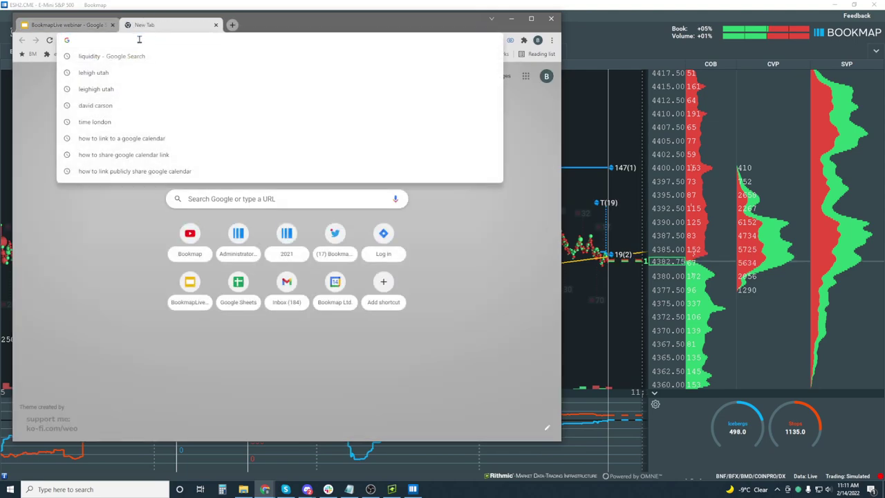
pyautogui.write('cme ')
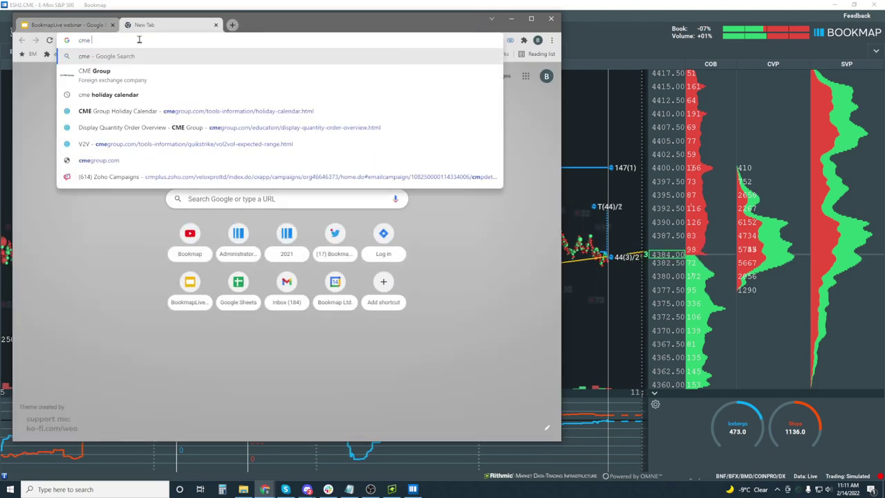
pyautogui.write('rule 5')
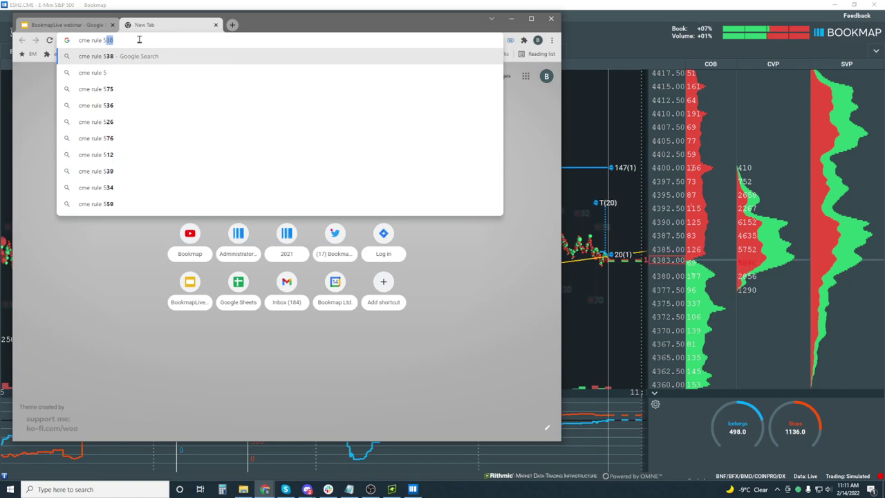
pyautogui.write('75')
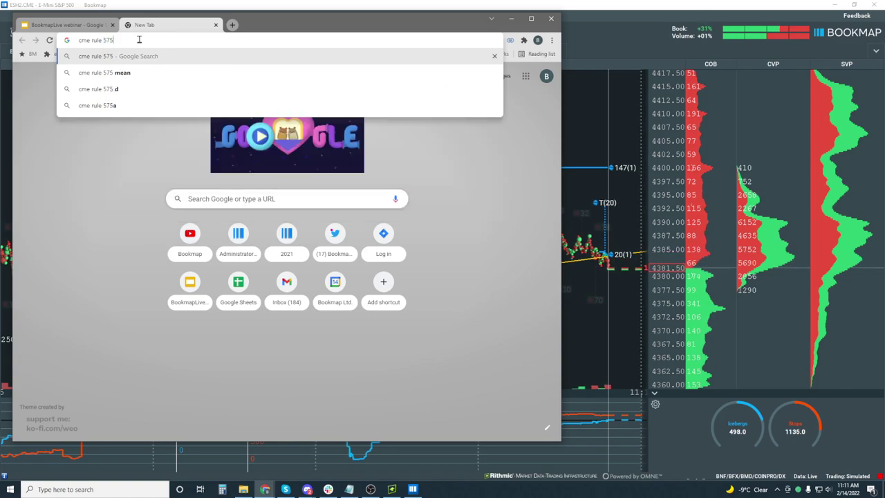
pyautogui.press('Return')
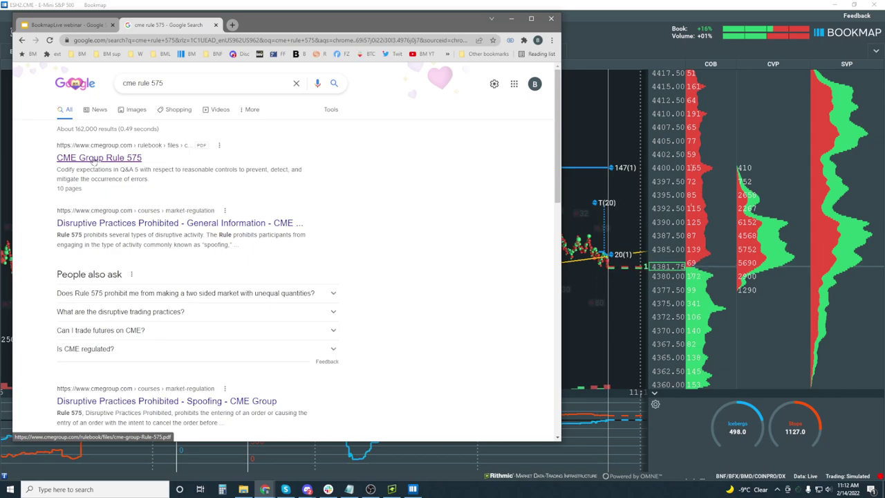
# Open the CME Group Rule 575 PDF from the search results and select its web address.
pyautogui.click(94, 158)
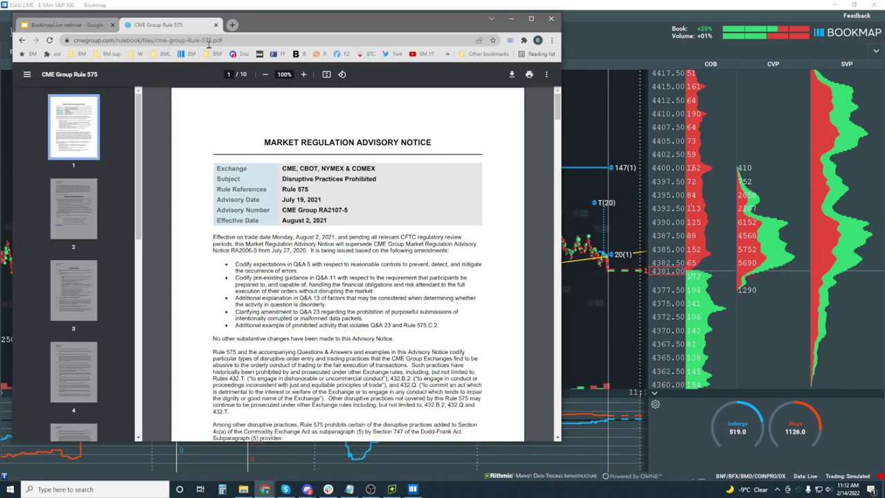
pyautogui.click(206, 42)
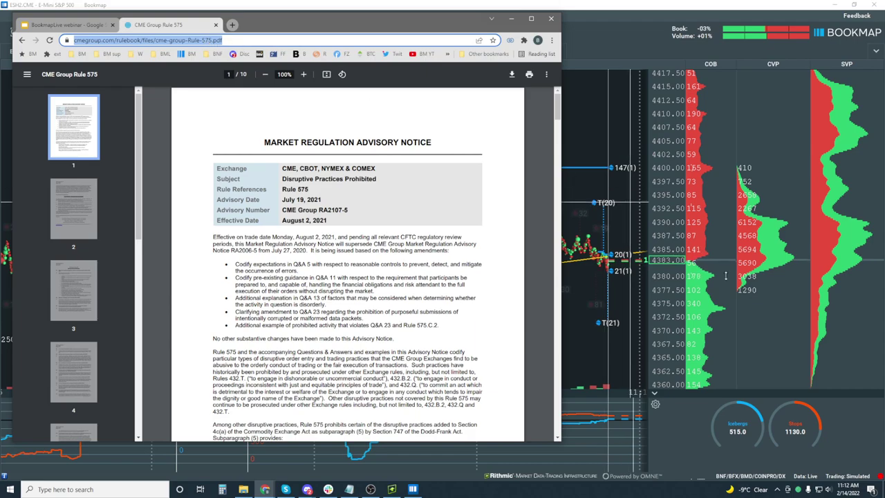
pyautogui.hotkey('alt', 'Tab')
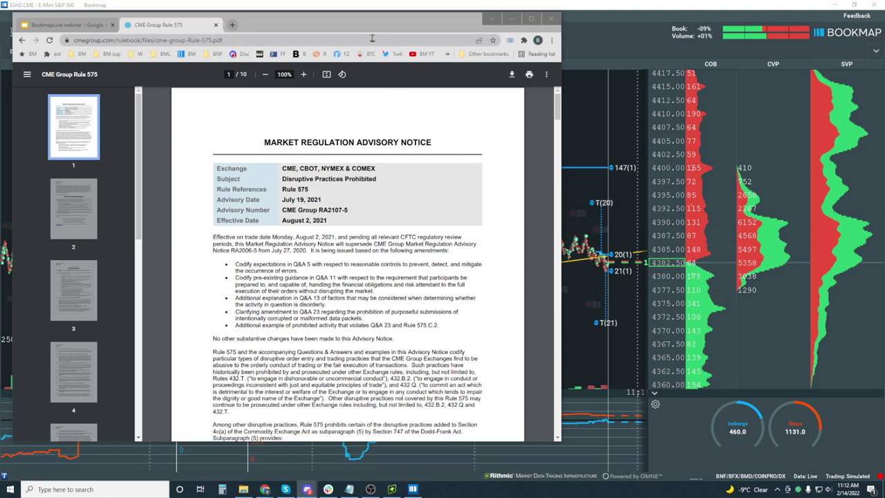
# Find the word "ignition" in the Rule 575 PDF and enlarge the document to 125%.
pyautogui.moveTo(372, 27); pyautogui.dragTo(379, 27)
pyautogui.hotkey('ctrl', 'f')
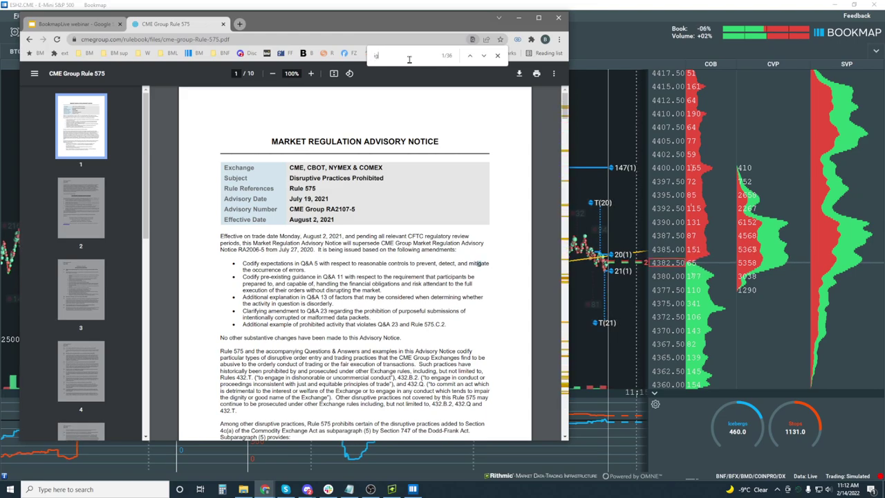
pyautogui.write('ignition')
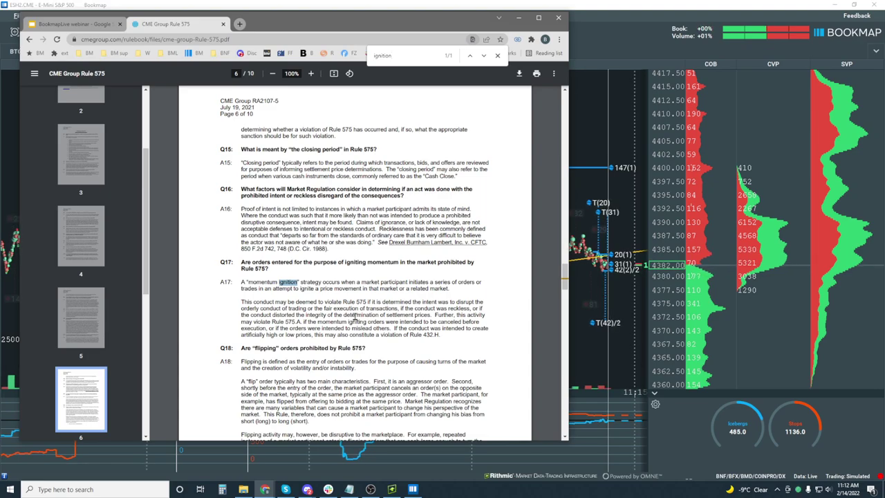
pyautogui.click(310, 74)
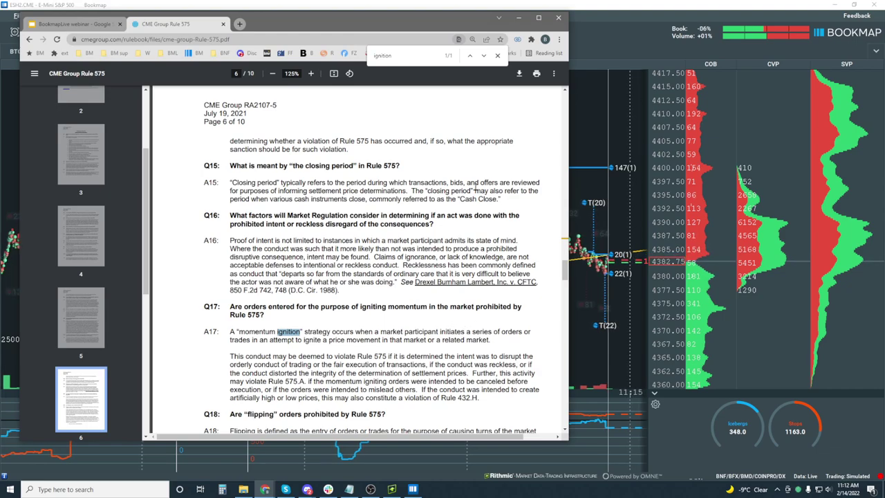
# Return to Bookmap and restore the ESH2 heatmap to full intensity, focusing on the period from 10:50 to 11:15.
pyautogui.click(486, 9)
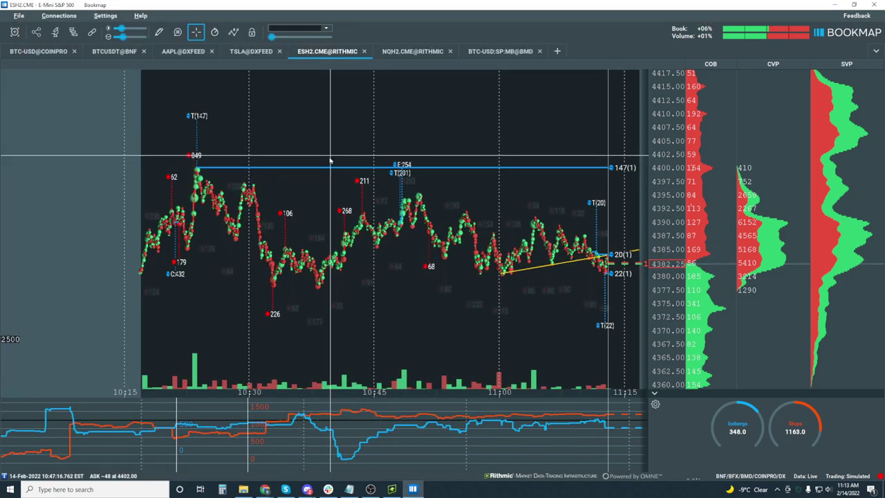
pyautogui.scroll(-2, 330, 158)
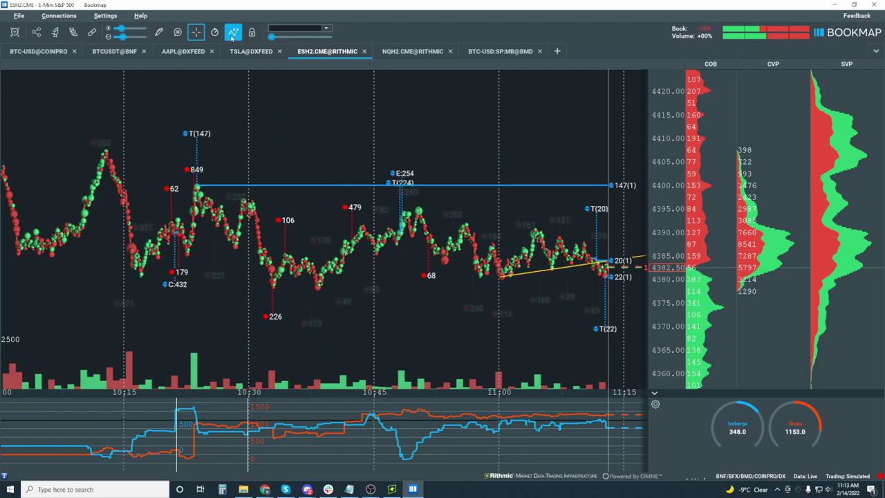
pyautogui.moveTo(273, 37); pyautogui.dragTo(329, 37)
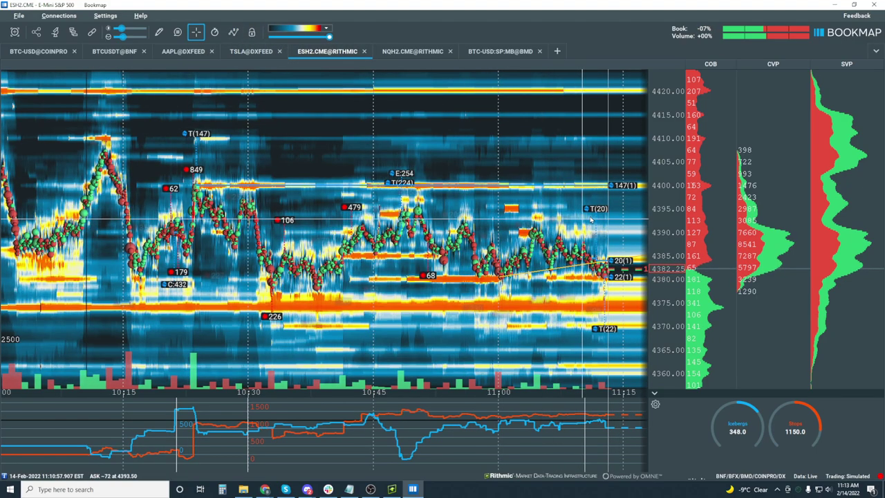
pyautogui.scroll(4, 570, 337)
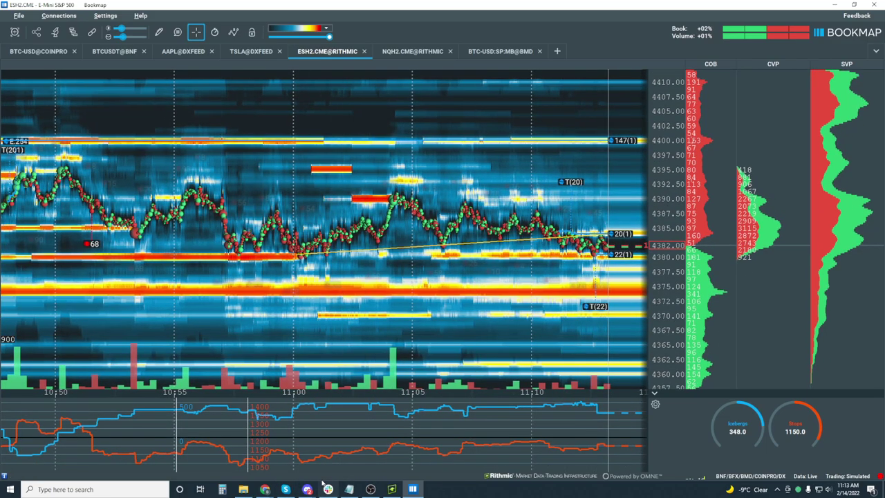
# Switch back to the Rule 575 PDF and read Q17 on momentum ignition and Q18 on flipping orders.
pyautogui.moveTo(265, 488)
pyautogui.click(301, 467)
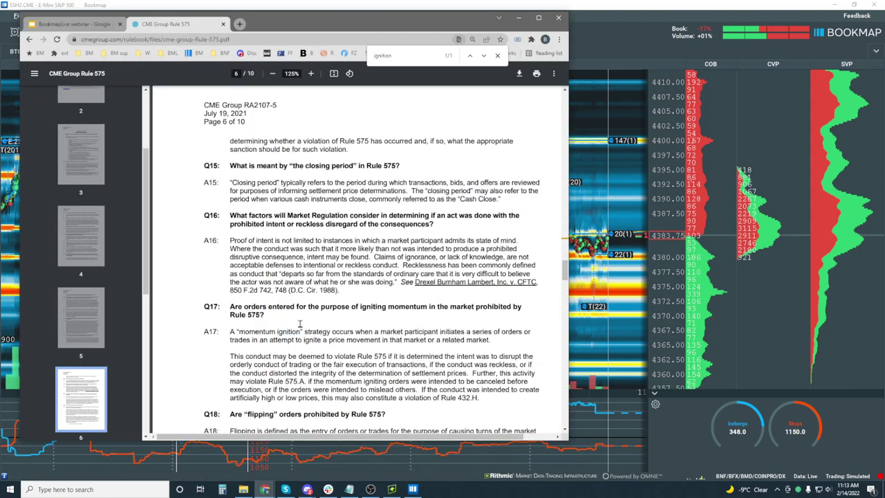
pyautogui.scroll(-1, 304, 322)
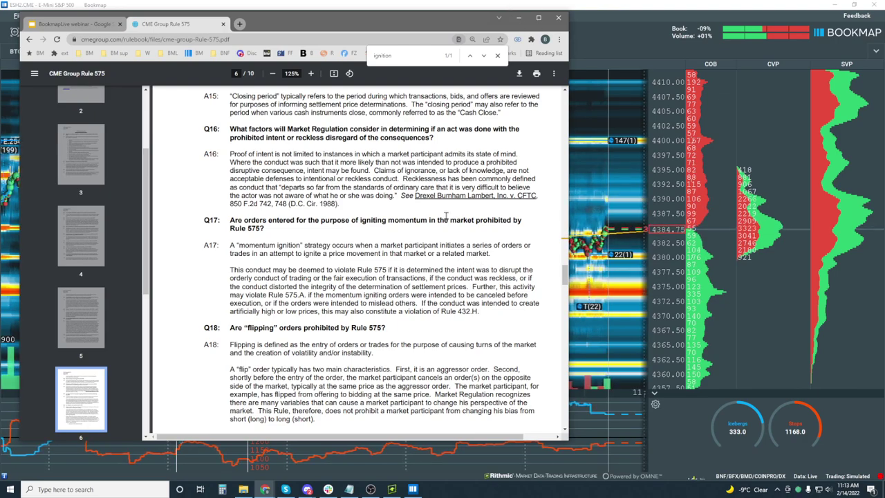
pyautogui.scroll(-2, 446, 217)
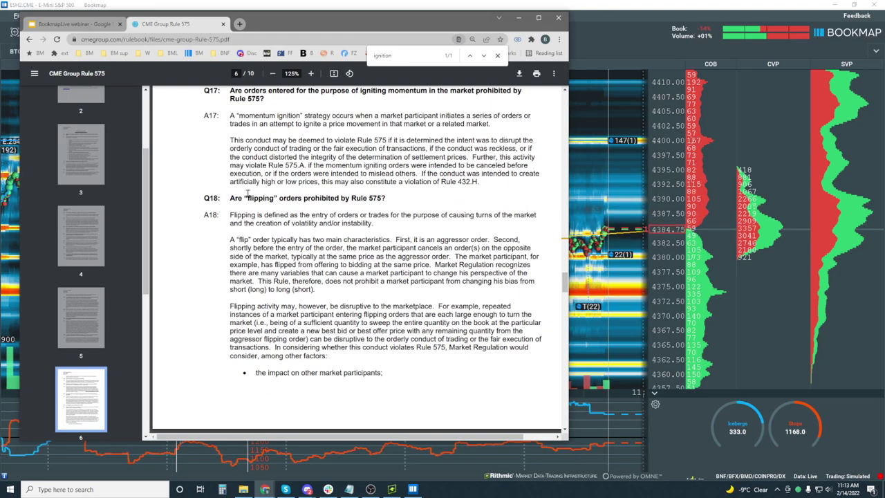
# Return to the ESH2 heatmap and examine price around the yellow ray since 11:03, widening the range back to about 10:20.
pyautogui.click(432, 7)
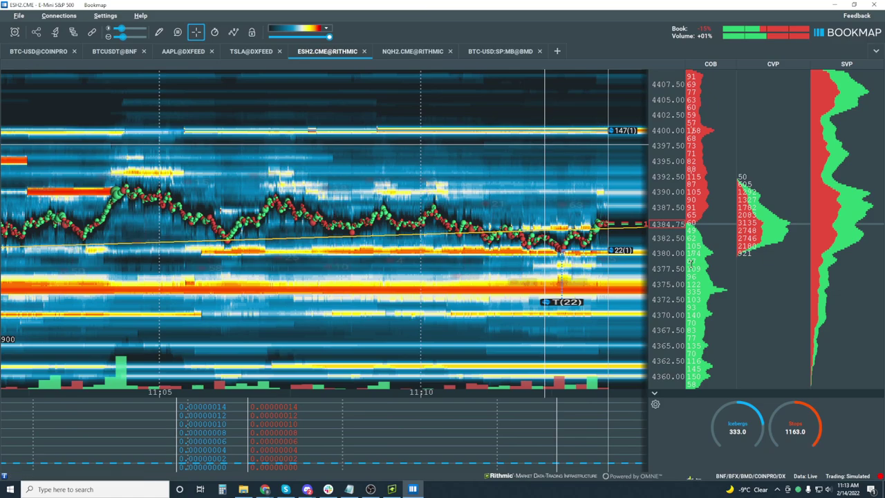
pyautogui.scroll(3, 690, 262)
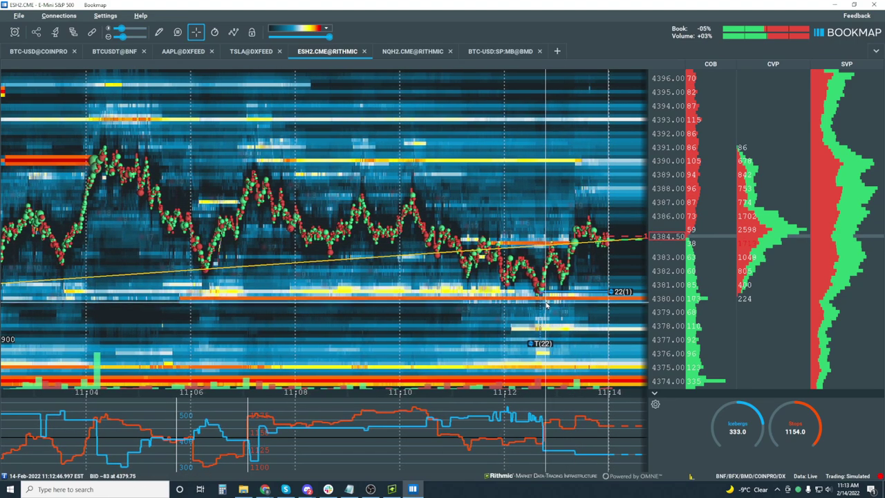
pyautogui.scroll(-2, 546, 297)
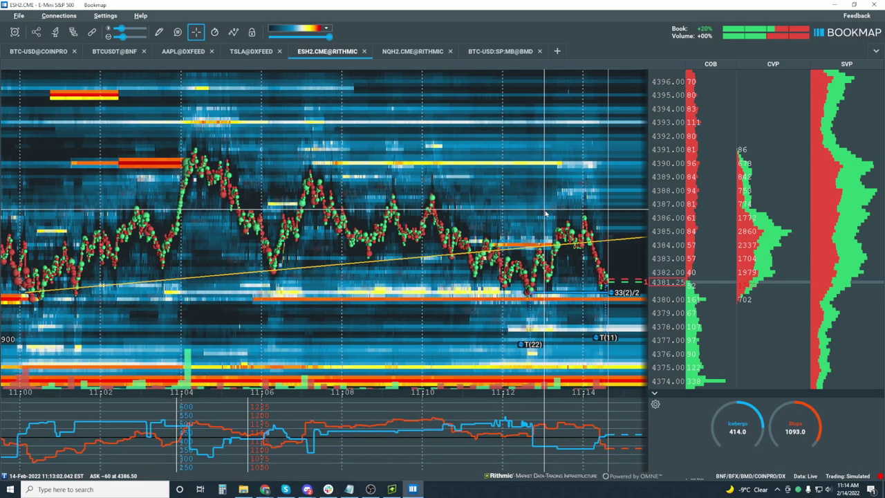
pyautogui.scroll(-3, 550, 262)
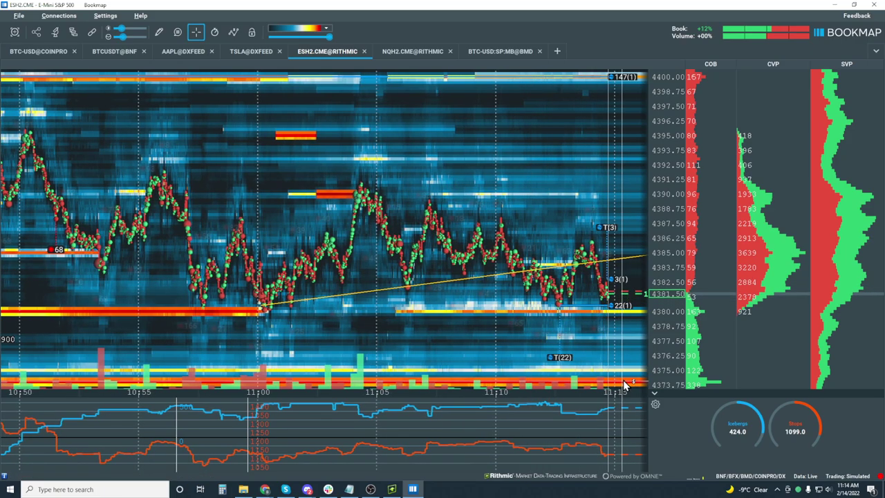
pyautogui.scroll(-2, 626, 366)
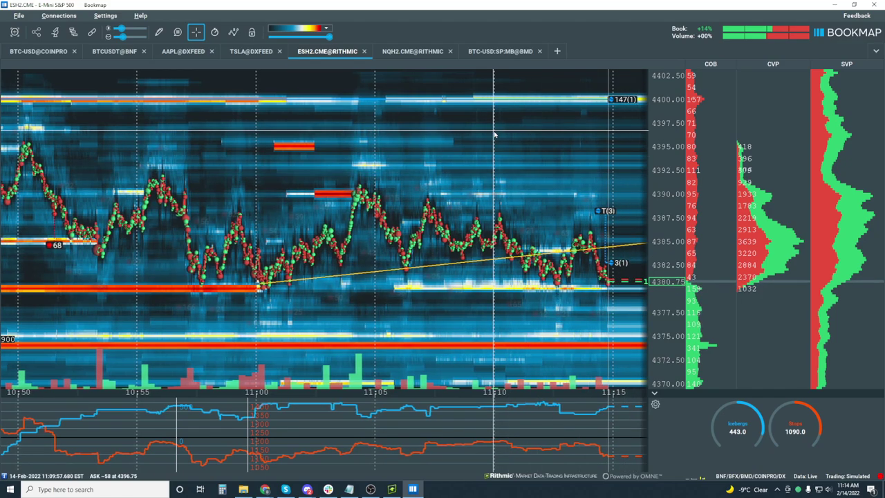
pyautogui.scroll(-2, 495, 135)
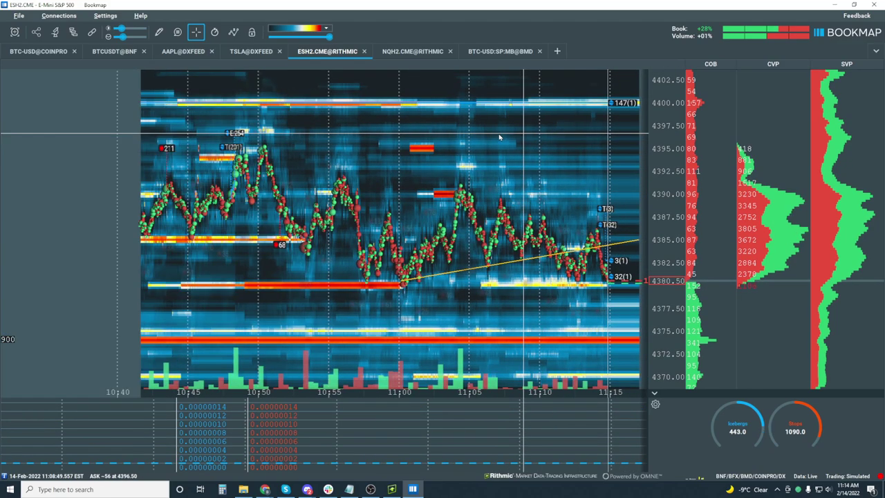
pyautogui.scroll(-2, 501, 188)
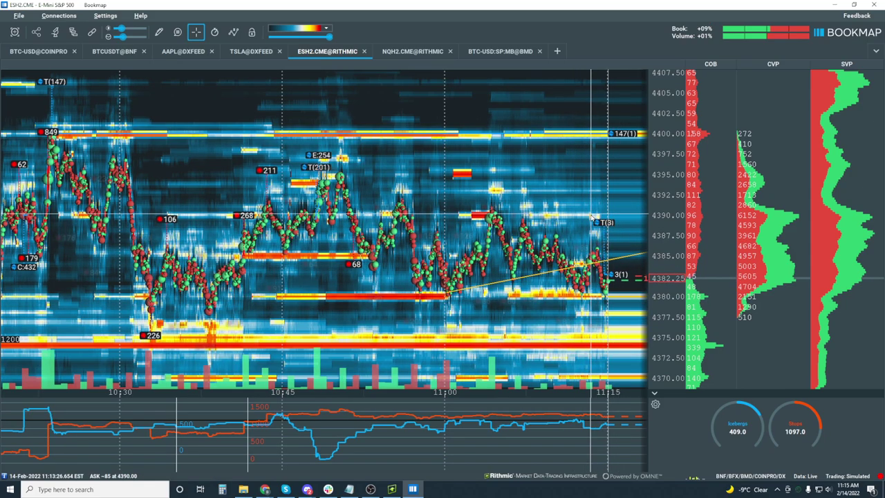
# Examine ESH2 price action around the yellow ray and the 4380.00 liquidity between about 11:02 and 11:16.
pyautogui.scroll(3, 592, 218)
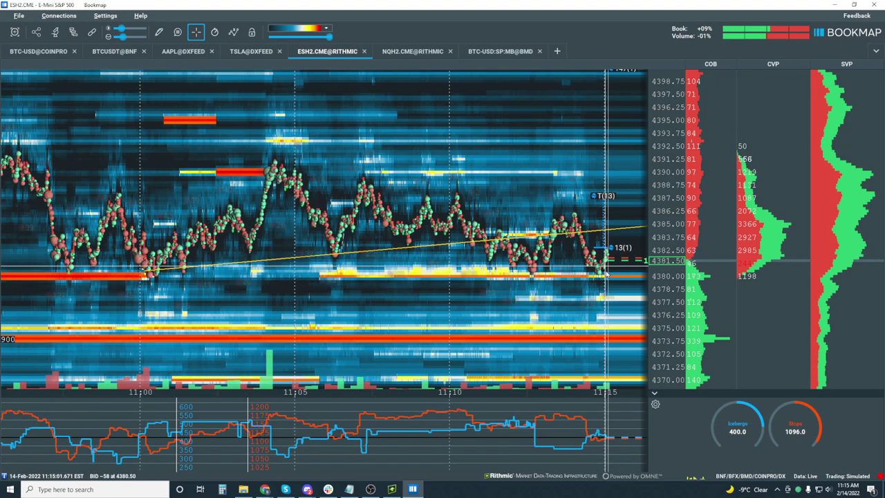
pyautogui.scroll(3, 591, 221)
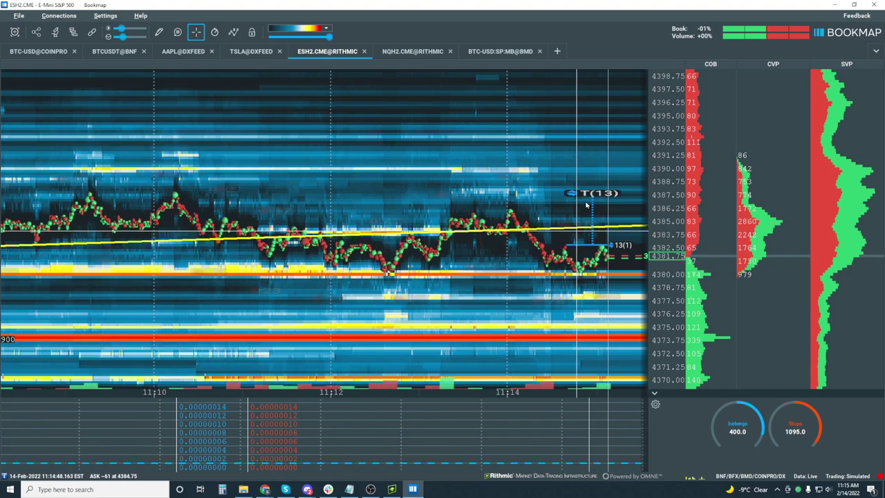
pyautogui.scroll(-3, 586, 205)
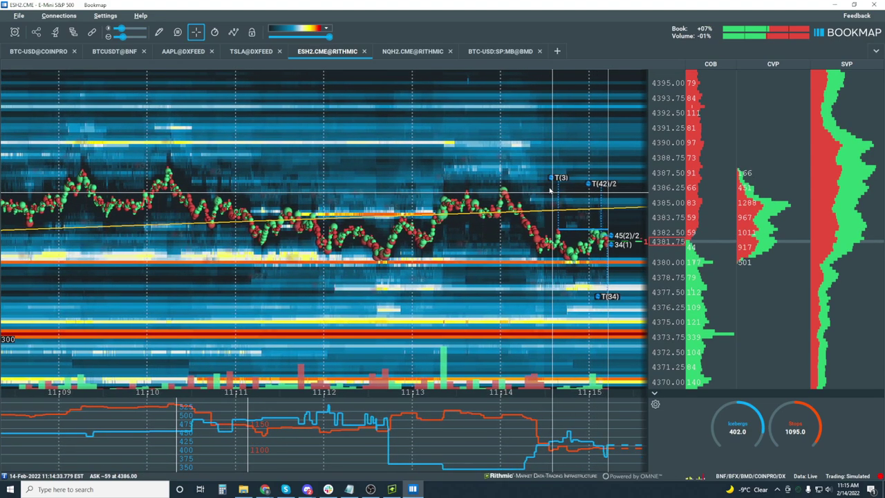
pyautogui.scroll(-2, 608, 221)
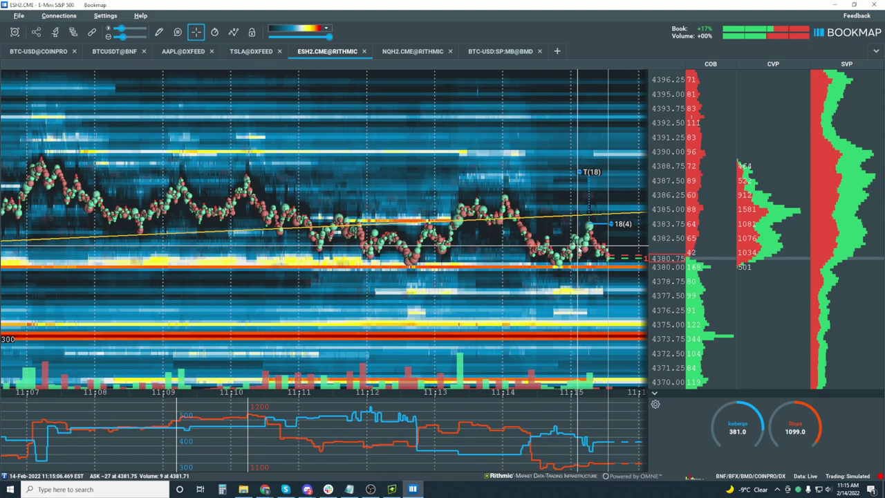
pyautogui.scroll(-3, 572, 248)
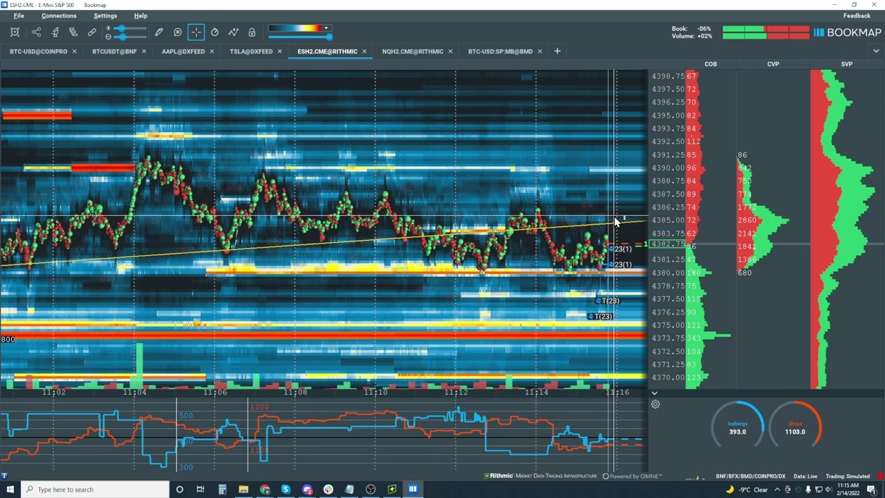
pyautogui.scroll(4, 608, 204)
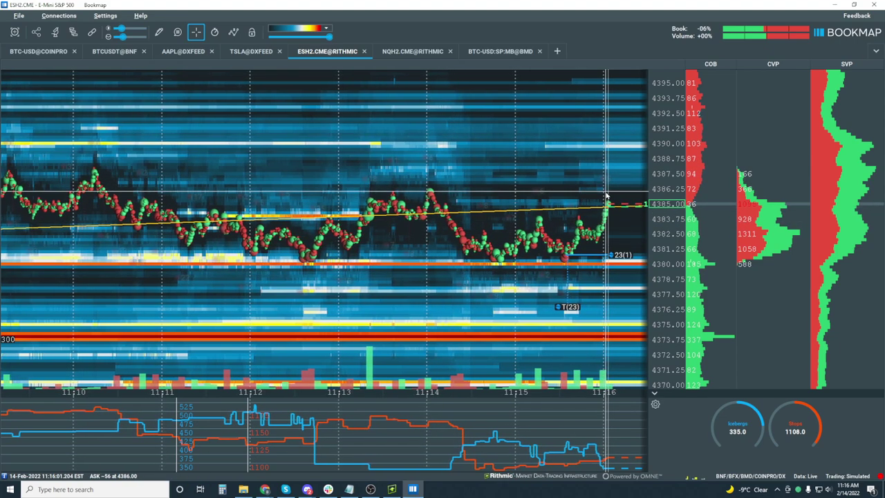
pyautogui.scroll(-3, 607, 190)
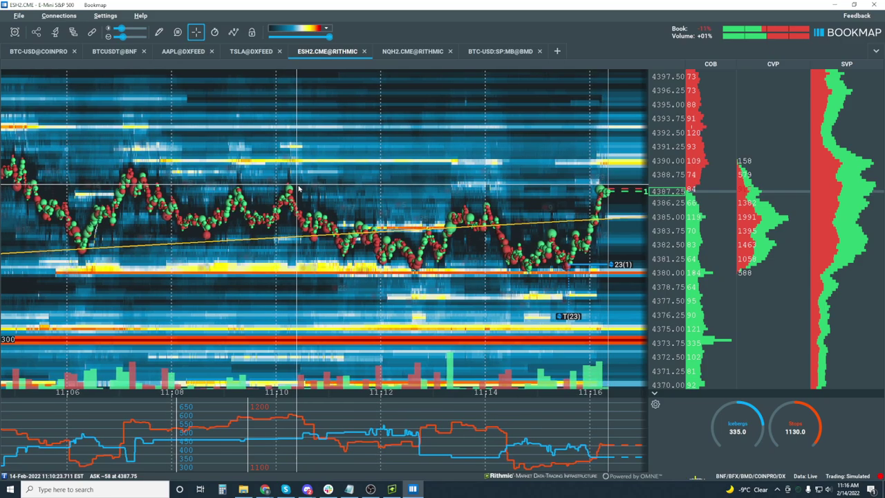
# Compare the ESH2 move up from 4380.00 after 11:15 with the wider session back to about 09:15.
pyautogui.scroll(-4, 308, 221)
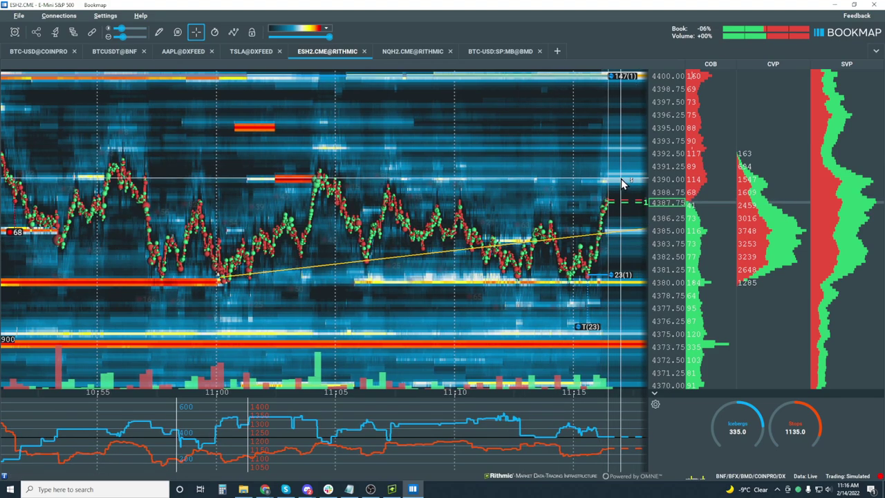
pyautogui.scroll(-5, 496, 237)
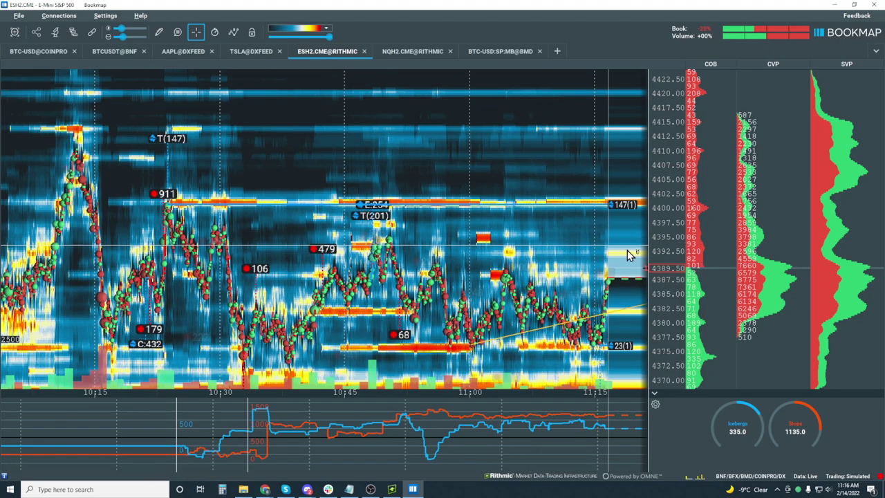
pyautogui.scroll(6, 628, 251)
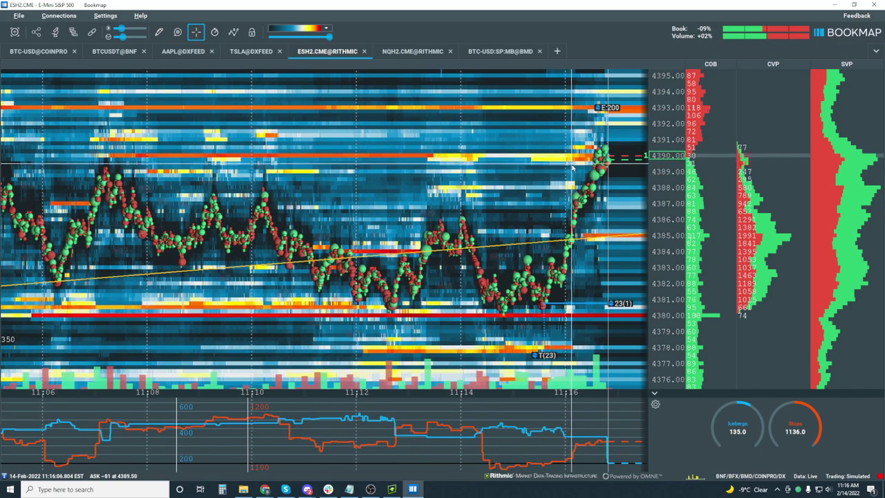
pyautogui.scroll(-5, 568, 231)
pyautogui.scroll(-3, 570, 185)
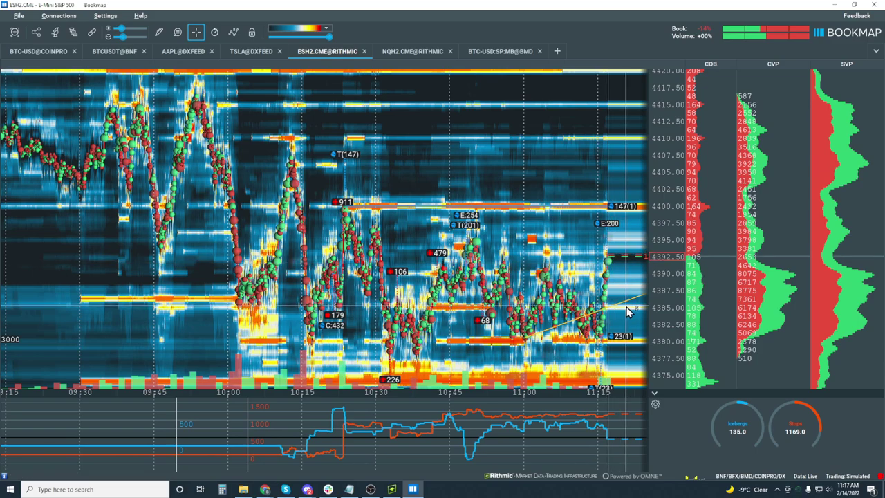
pyautogui.scroll(2, 606, 277)
pyautogui.scroll(3, 606, 277)
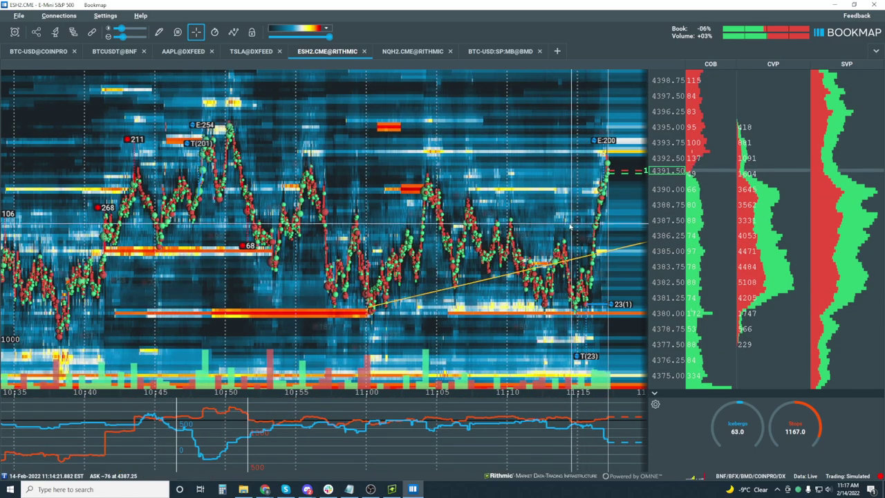
pyautogui.scroll(-3, 528, 214)
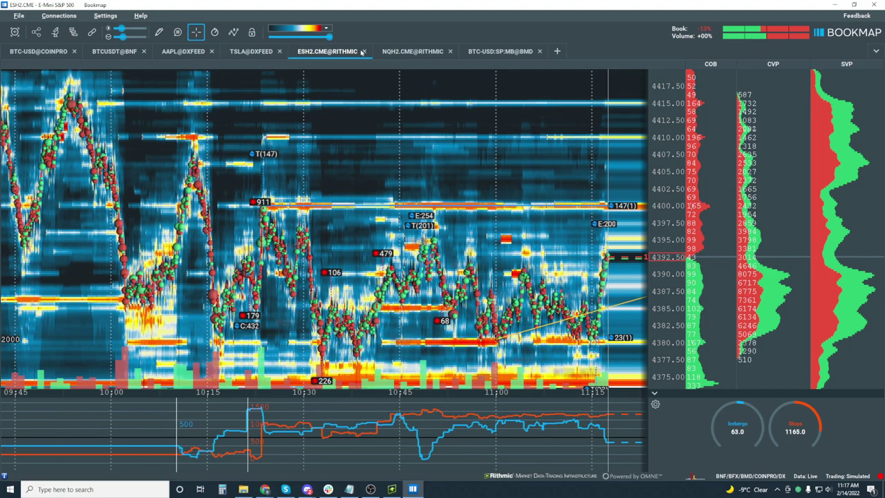
# Switch to the NQH2 heatmap and examine price against the heavy liquidity near 14337.50, widening the range back to about 09:15.
pyautogui.click(408, 52)
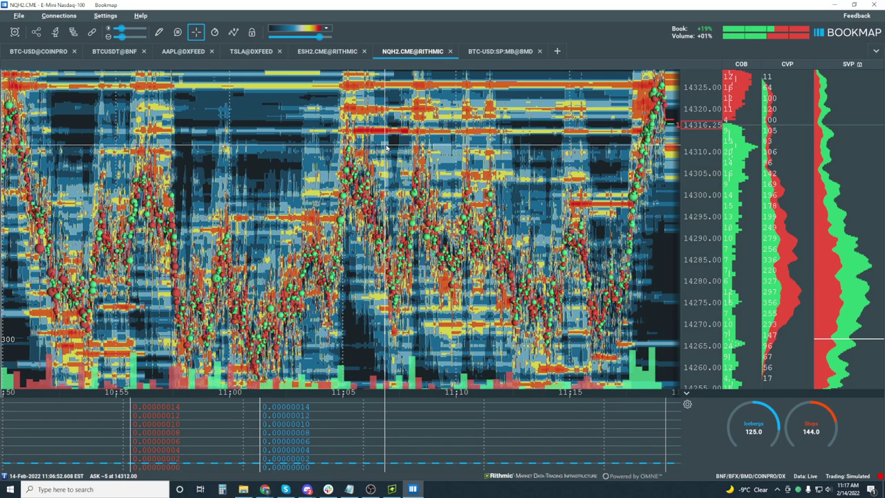
pyautogui.scroll(-5, 693, 111)
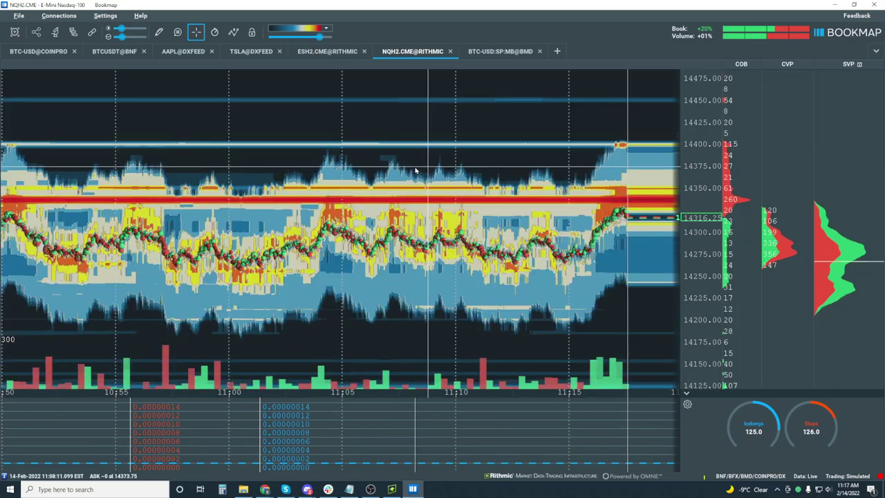
pyautogui.scroll(-5, 412, 171)
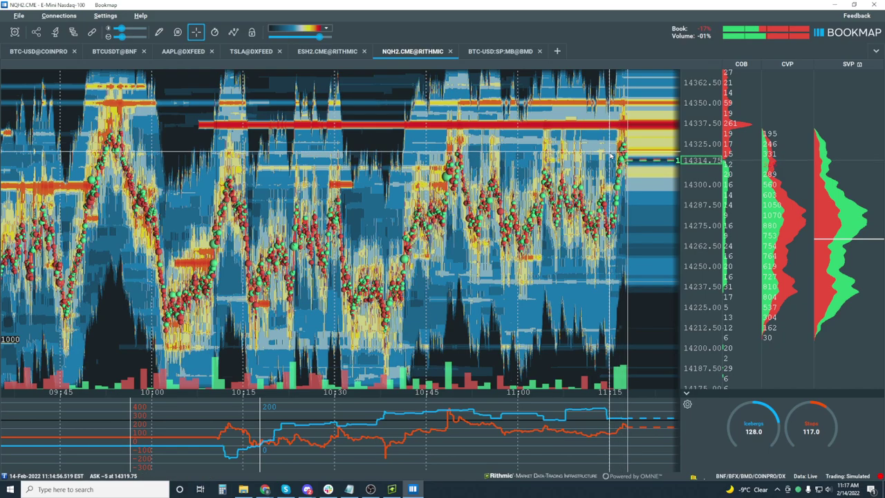
pyautogui.scroll(-2, 609, 156)
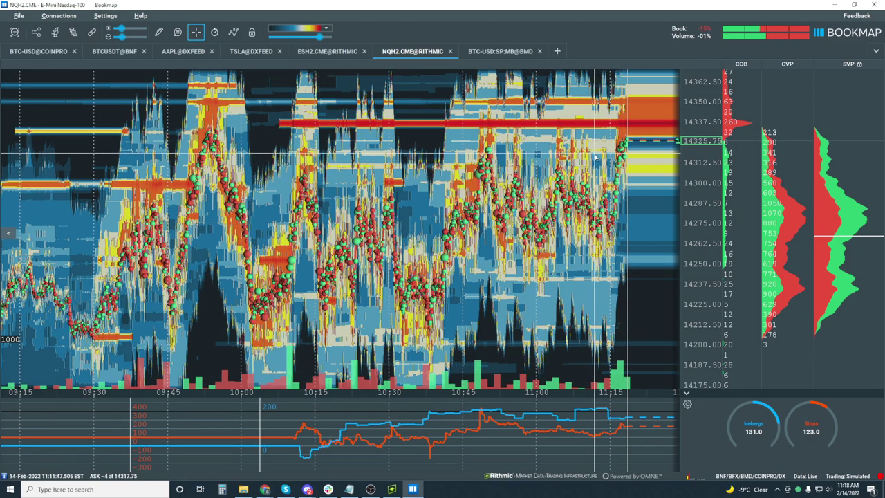
# Return to ESH2 and examine the approach to 4400.00 around the 72 stop marker near 11:19.
pyautogui.click(319, 52)
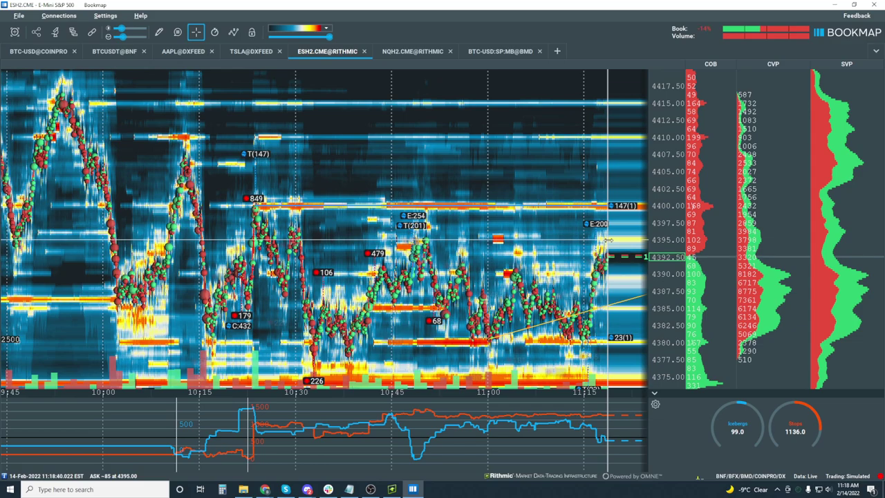
pyautogui.scroll(5, 602, 242)
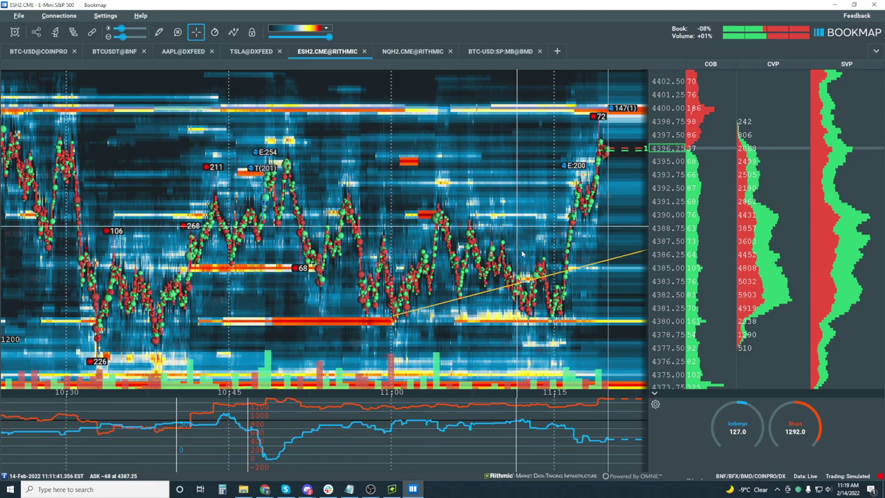
pyautogui.scroll(5, 596, 324)
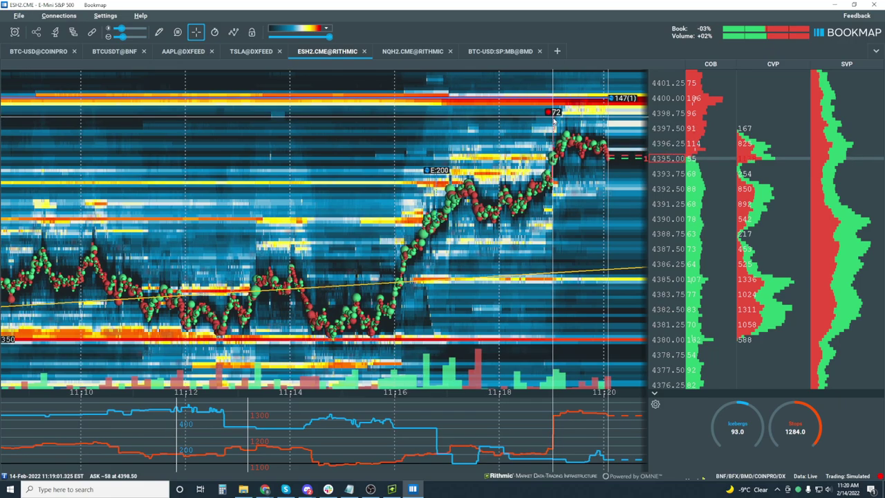
pyautogui.scroll(-2, 501, 168)
pyautogui.scroll(-4, 500, 169)
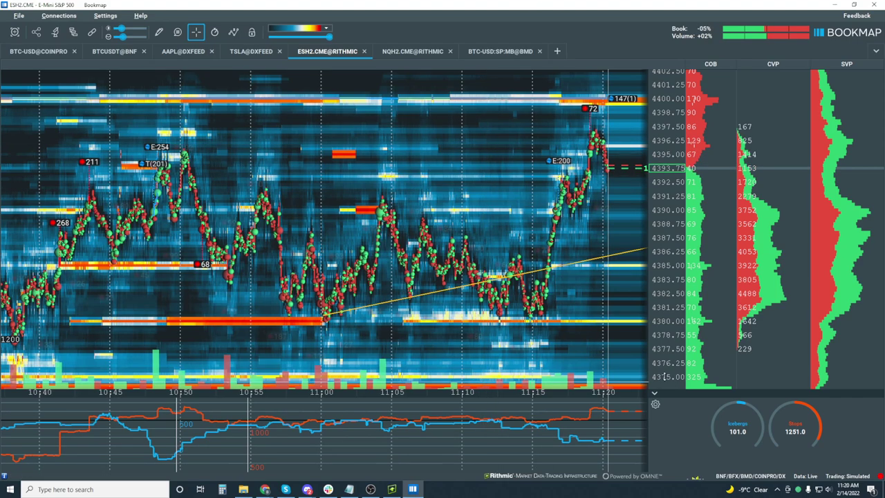
# Show the CVD line in the ESH2 subchart and hide the Icebergs and Stops lines.
pyautogui.click(655, 404)
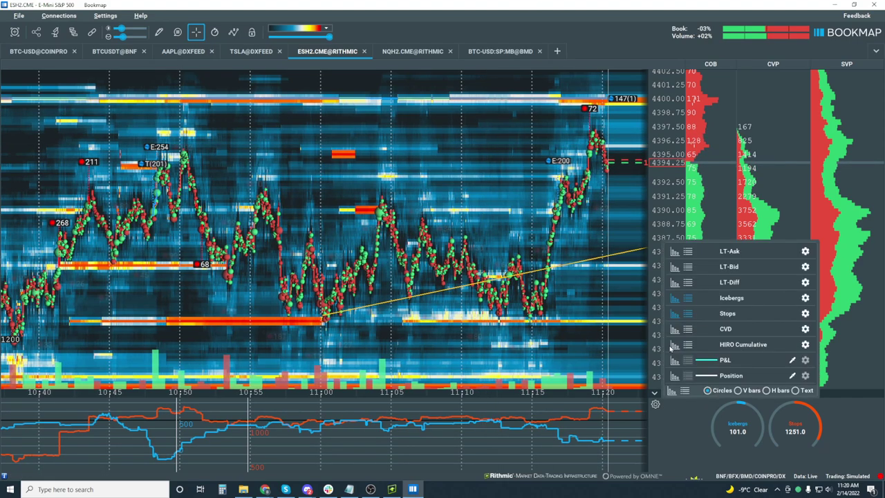
pyautogui.click(676, 330)
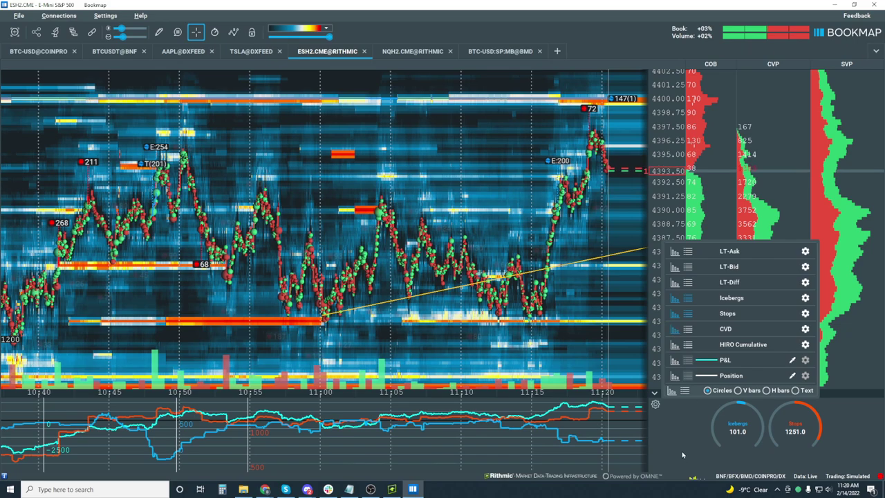
pyautogui.click(671, 298)
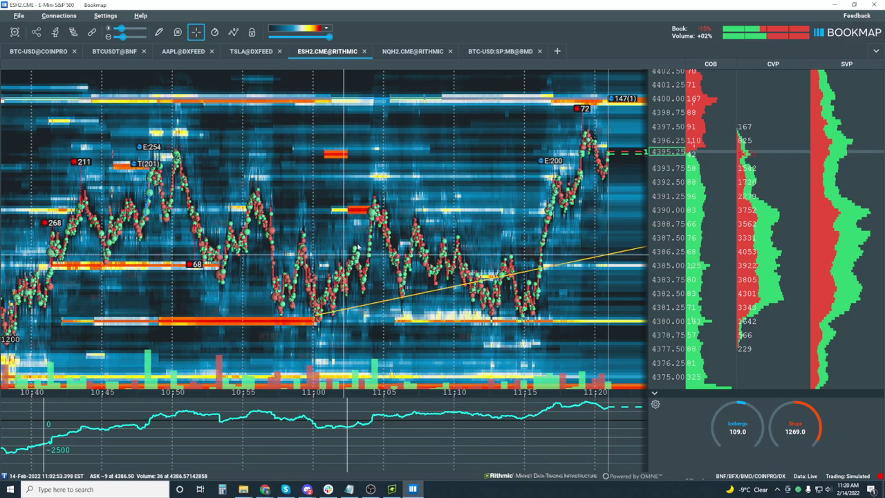
# Examine the trades into the 4390.00 liquidity around 11:04:09 at second-level detail, together with the CVD line.
pyautogui.scroll(4, 370, 228)
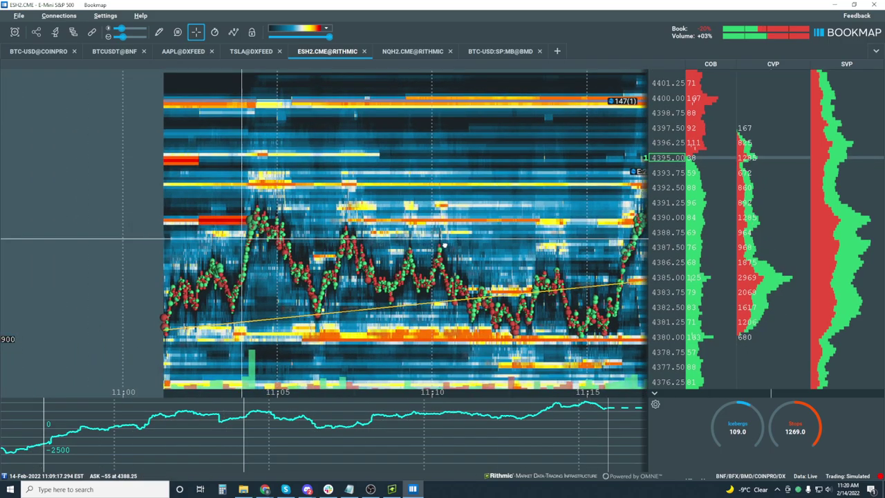
pyautogui.scroll(15, 326, 215)
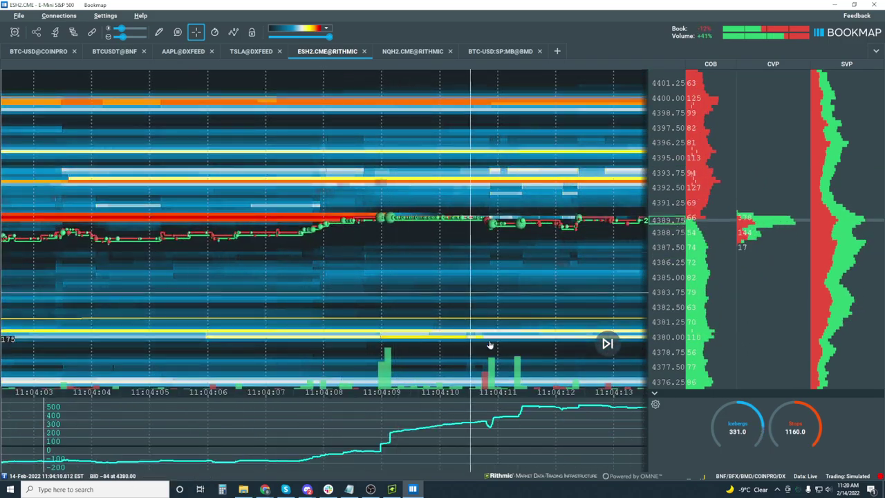
pyautogui.scroll(3, 415, 249)
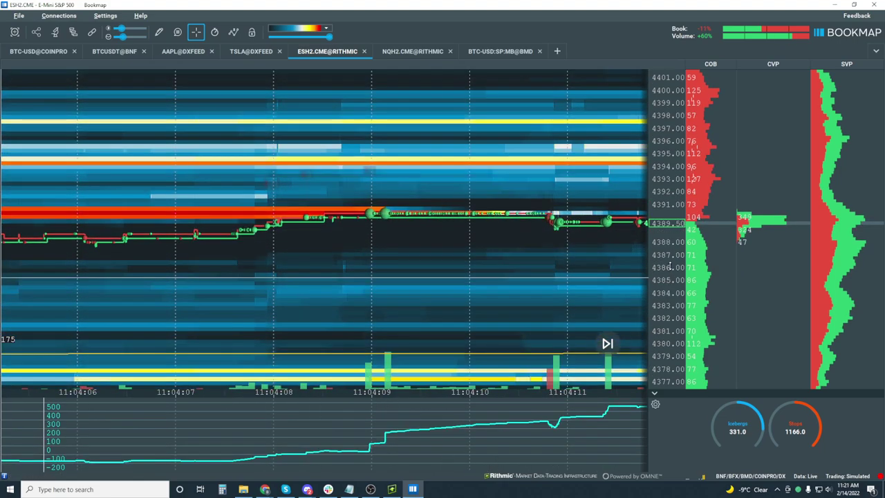
pyautogui.scroll(5, 669, 252)
pyautogui.scroll(1, 669, 253)
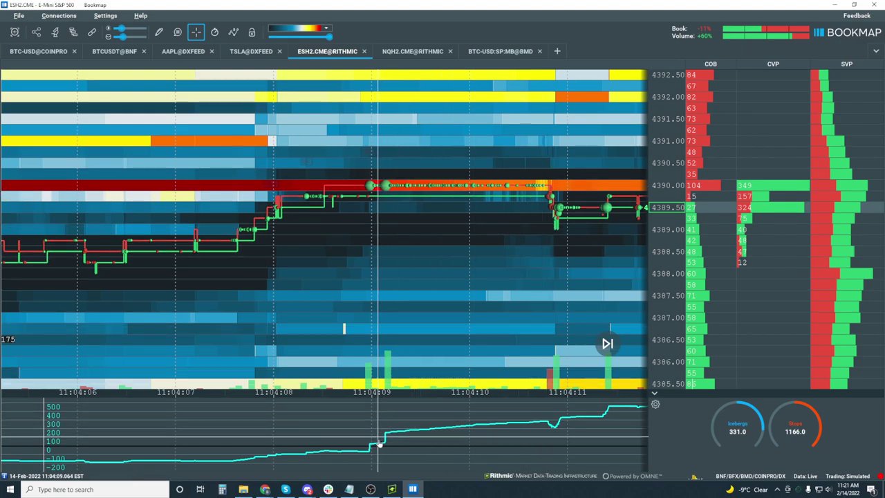
pyautogui.scroll(-2, 554, 318)
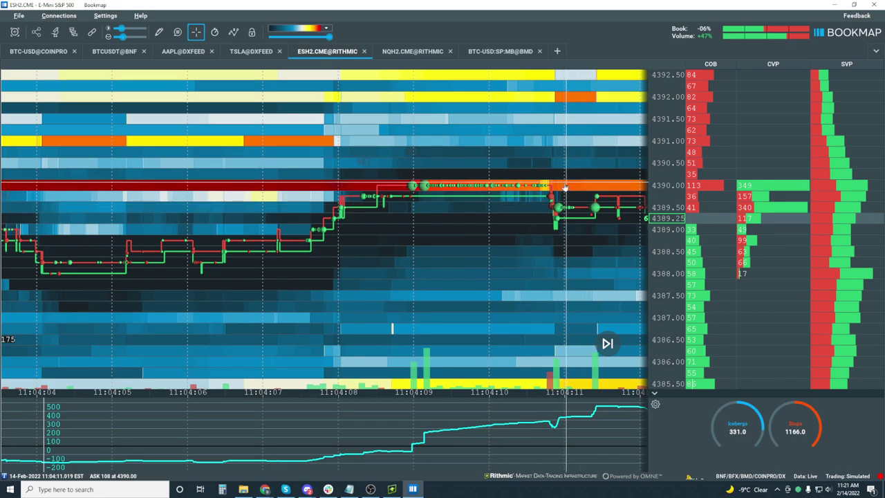
# Widen the ESH2 view back to about 10:30 and compare CVD with price, finishing on the range from 11:00 onward.
pyautogui.scroll(-3, 552, 285)
pyautogui.scroll(-10, 552, 285)
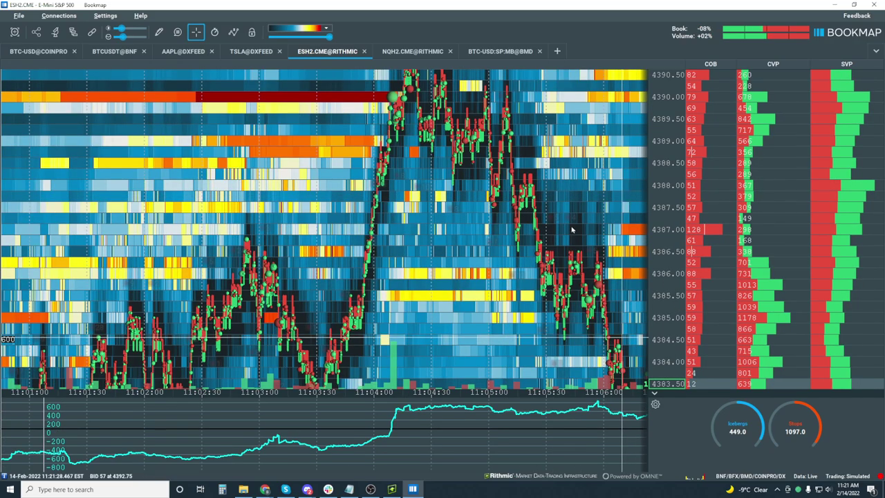
pyautogui.scroll(-4, 527, 216)
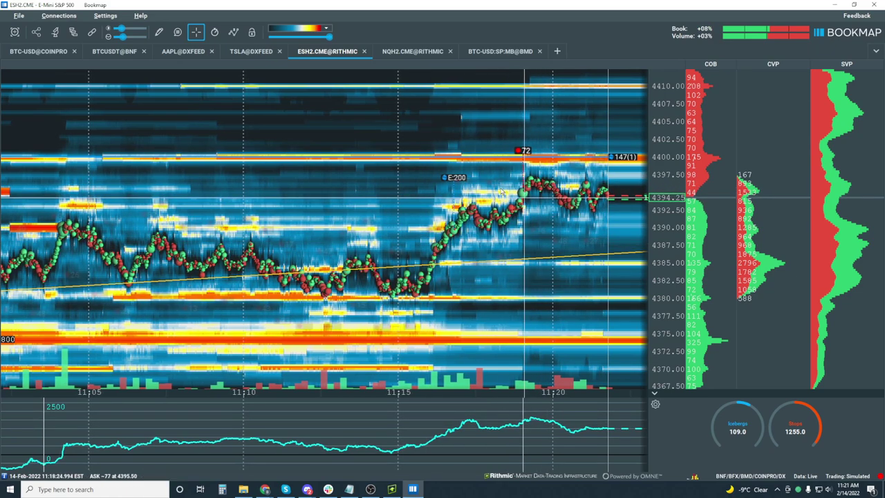
pyautogui.scroll(-3, 449, 211)
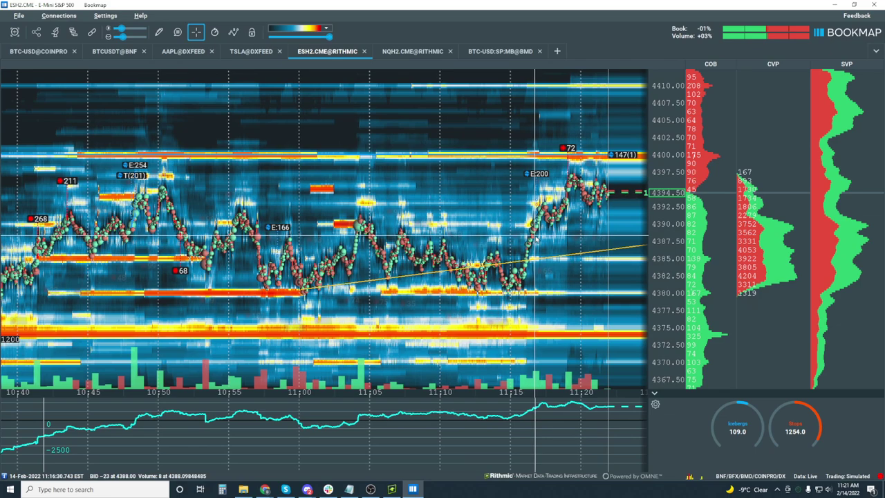
pyautogui.scroll(-2, 538, 247)
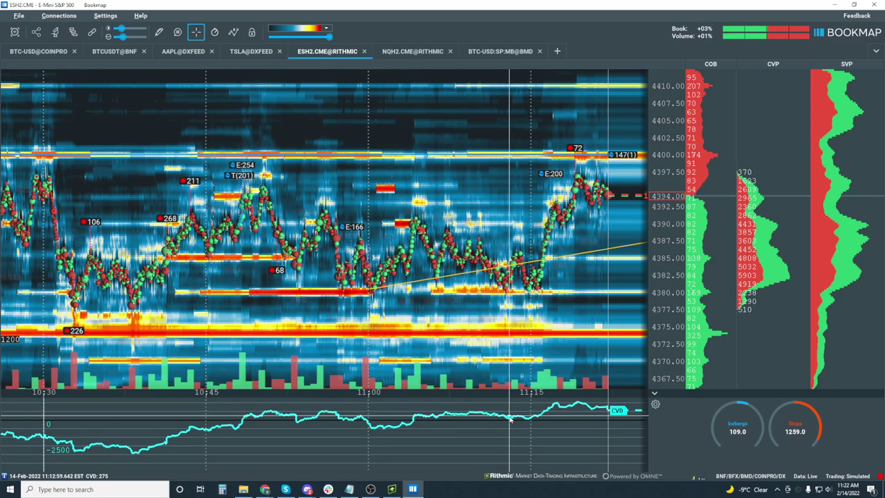
pyautogui.scroll(3, 446, 251)
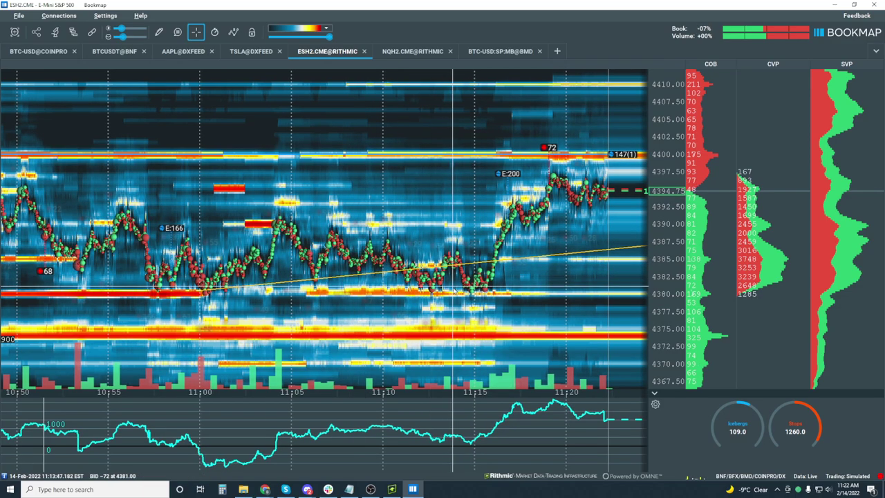
pyautogui.scroll(2, 387, 271)
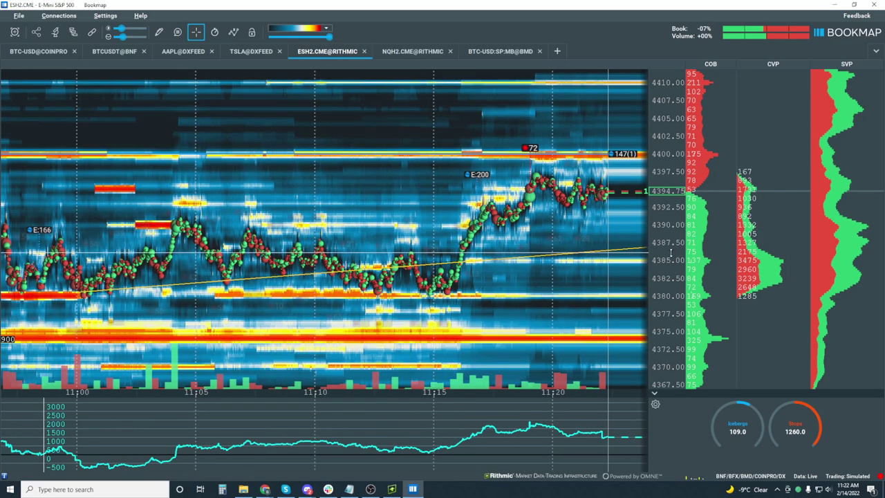
# Examine the ESH2 rise from 4380.00 toward 4400.00 against the CVD line, widening to 10:30, and return to the live price.
pyautogui.scroll(3, 654, 219)
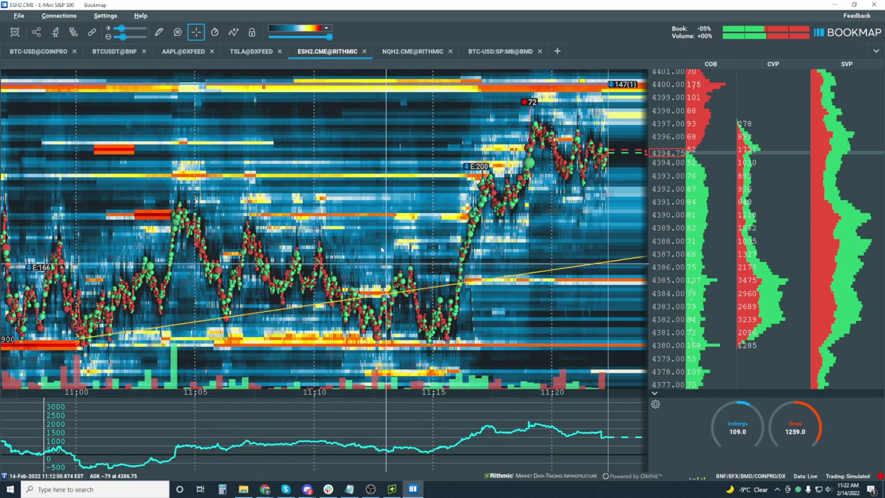
pyautogui.moveTo(364, 222); pyautogui.dragTo(396, 197)
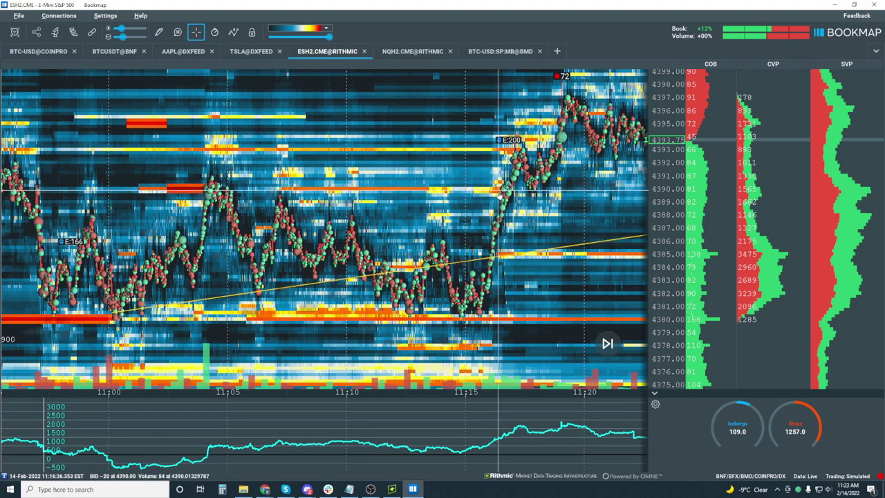
pyautogui.scroll(-3, 521, 154)
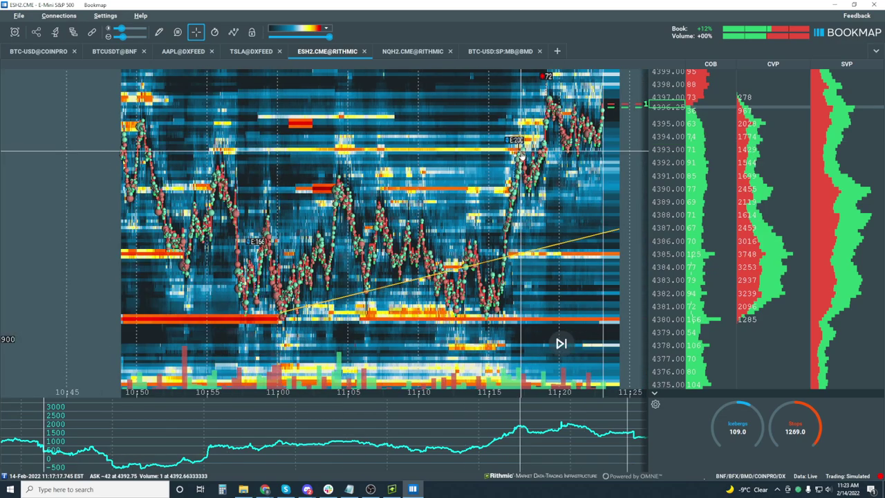
pyautogui.scroll(-3, 522, 155)
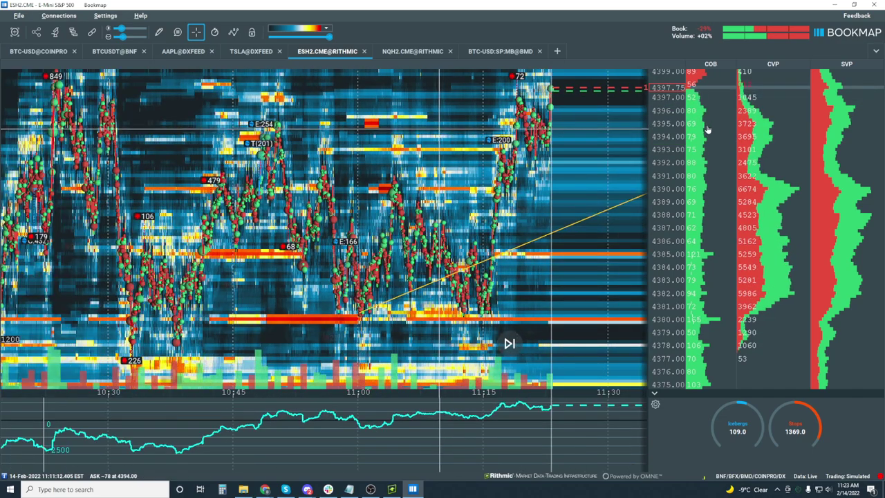
pyautogui.scroll(-3, 706, 130)
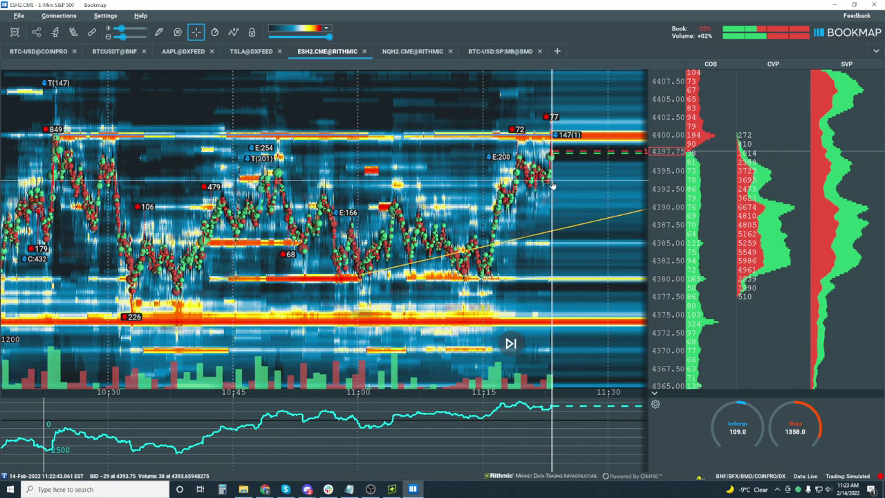
pyautogui.scroll(2, 540, 198)
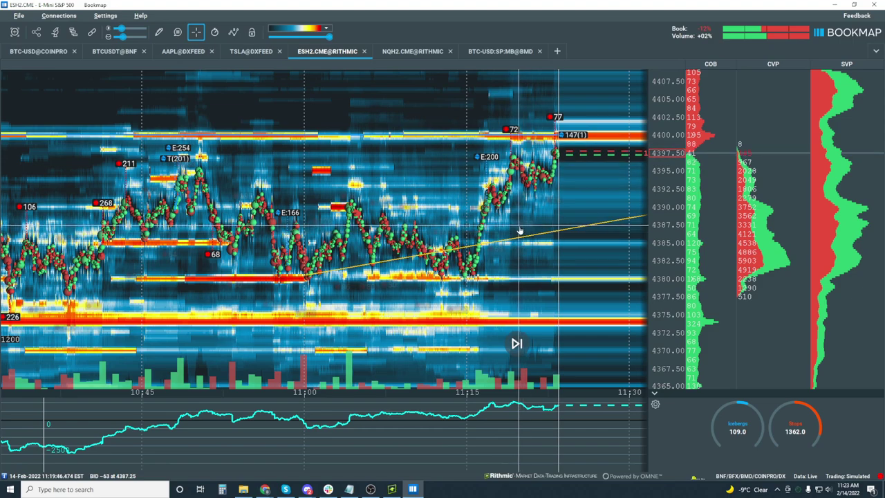
pyautogui.scroll(3, 522, 276)
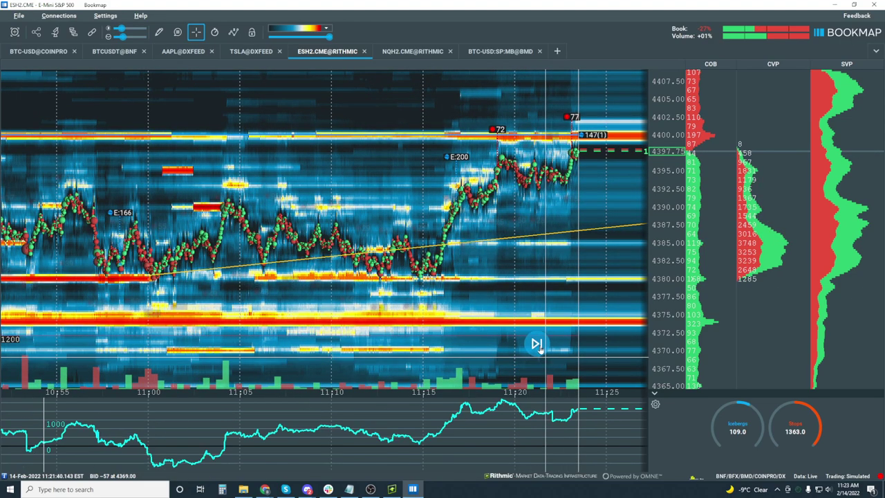
pyautogui.click(536, 344)
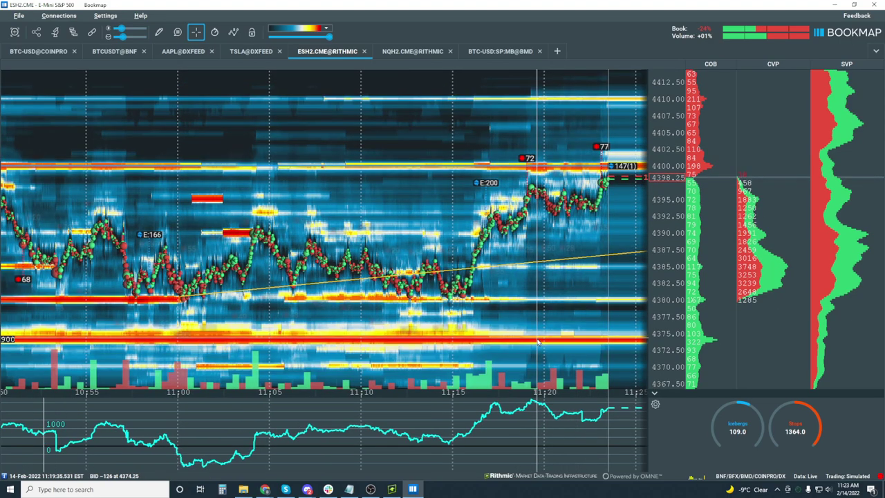
# Show the Icebergs and Stops lines in the ESH2 subchart instead of CVD and inspect them around the 77 stop marker near 11:23.
pyautogui.click(655, 404)
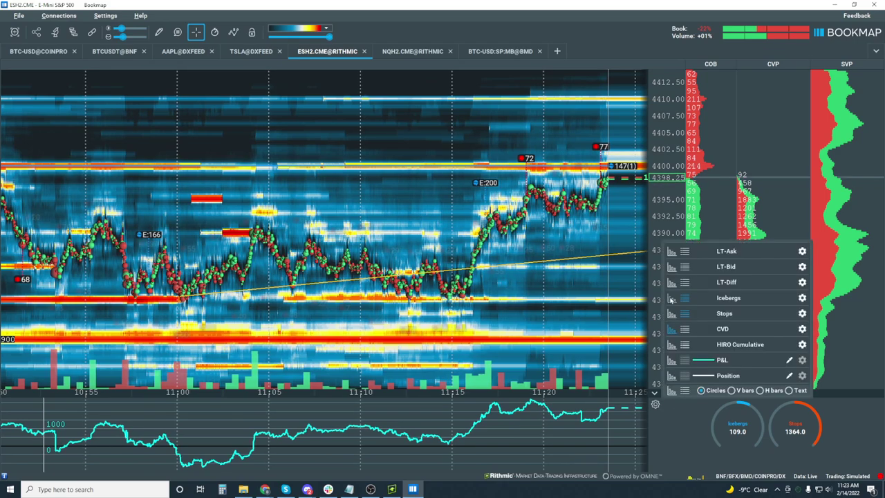
pyautogui.click(670, 298)
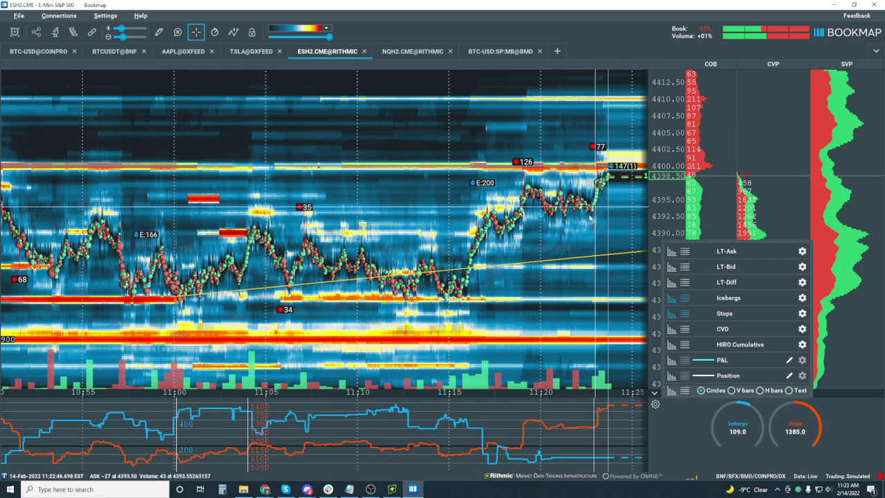
pyautogui.scroll(3, 588, 219)
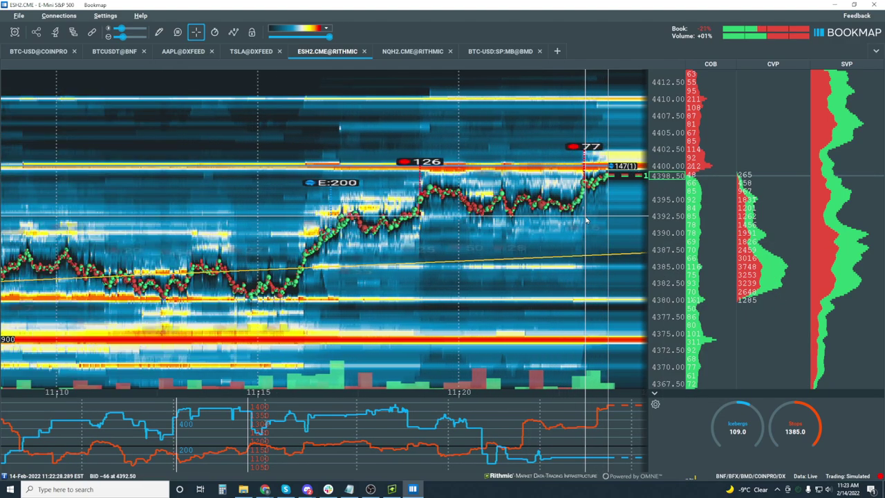
pyautogui.scroll(4, 587, 219)
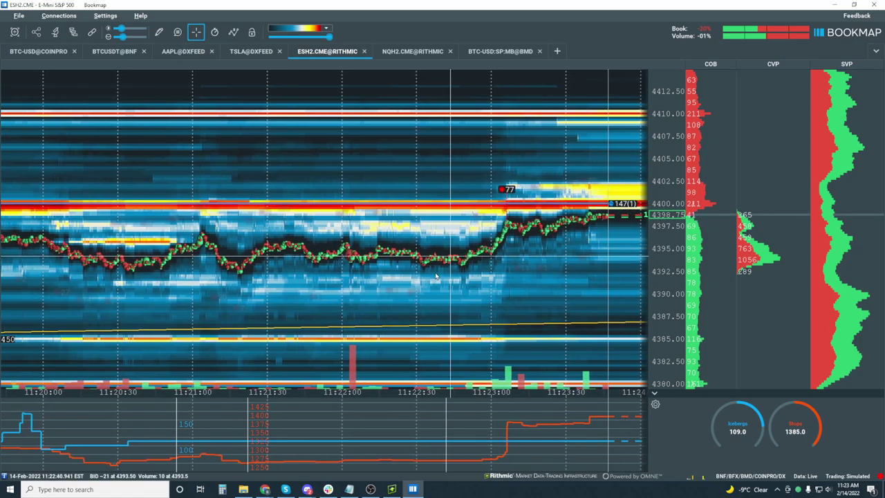
# Compare the Icebergs and Stops lines with ESH2 price from 09:00 onward, finishing on the 11:16 to 11:24 range below 4400.00.
pyautogui.scroll(-7, 435, 277)
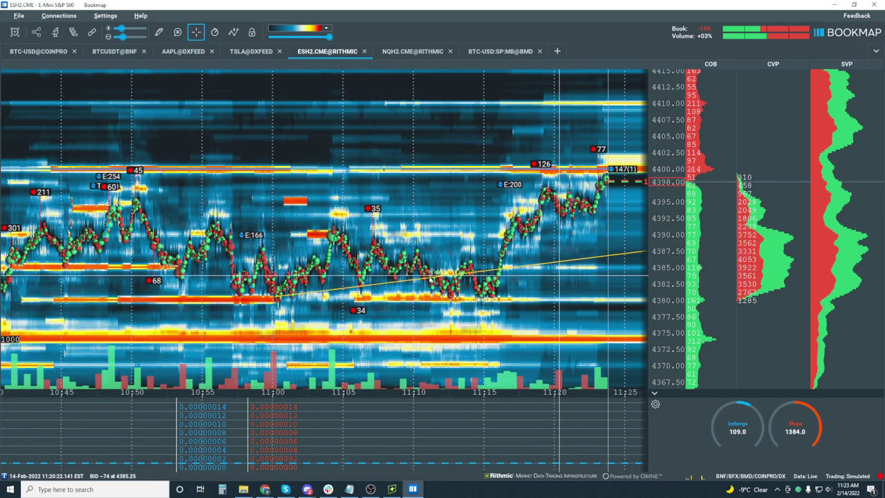
pyautogui.scroll(-5, 430, 278)
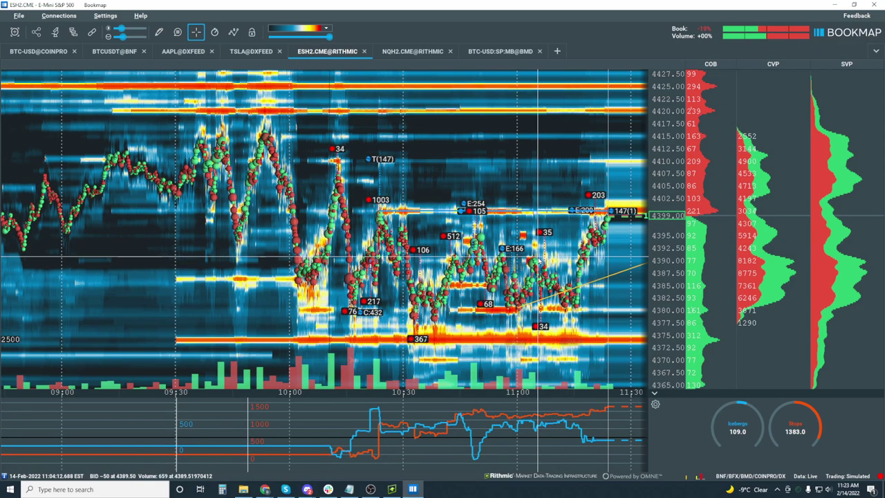
pyautogui.scroll(5, 543, 245)
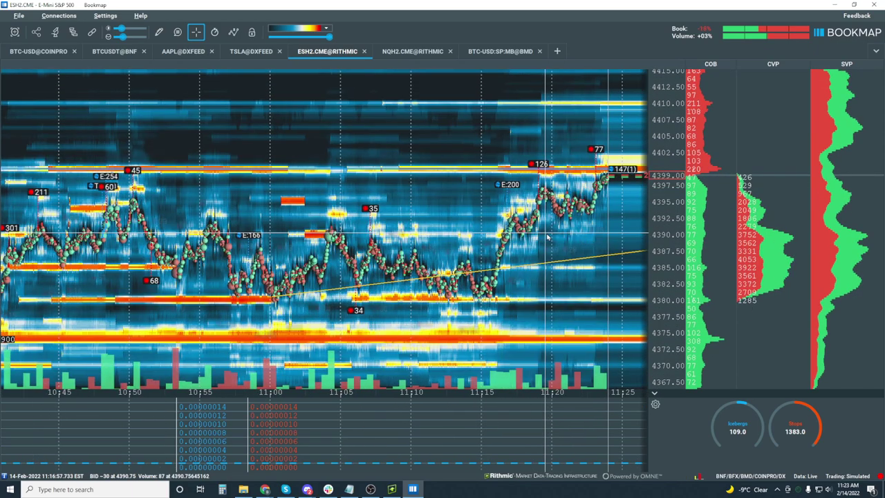
pyautogui.scroll(3, 546, 237)
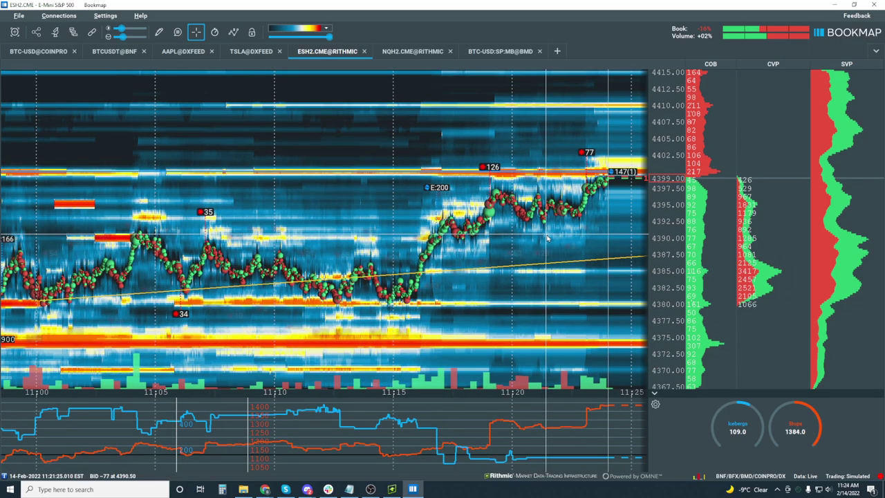
pyautogui.scroll(3, 546, 237)
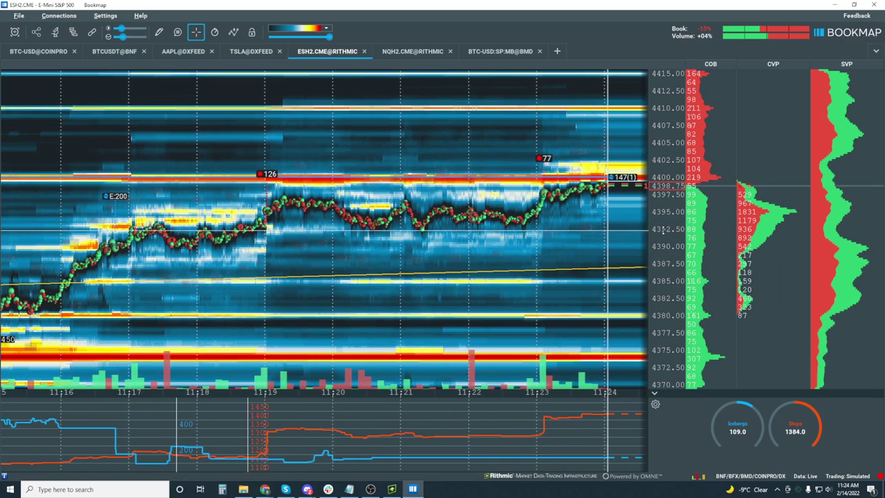
pyautogui.scroll(3, 661, 231)
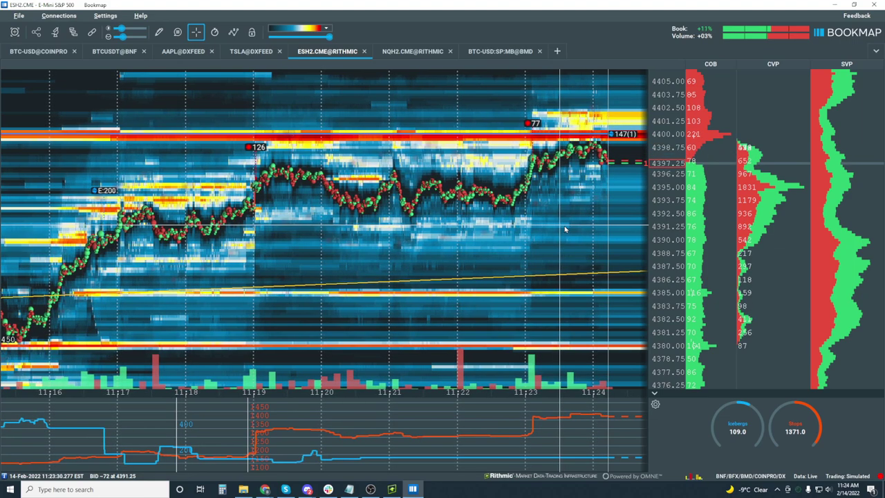
# Widen the ESH2 view back to about 08:00 and review the morning's stop and iceberg markers around the 4400.00 level.
pyautogui.scroll(-5, 564, 229)
pyautogui.scroll(-5, 565, 228)
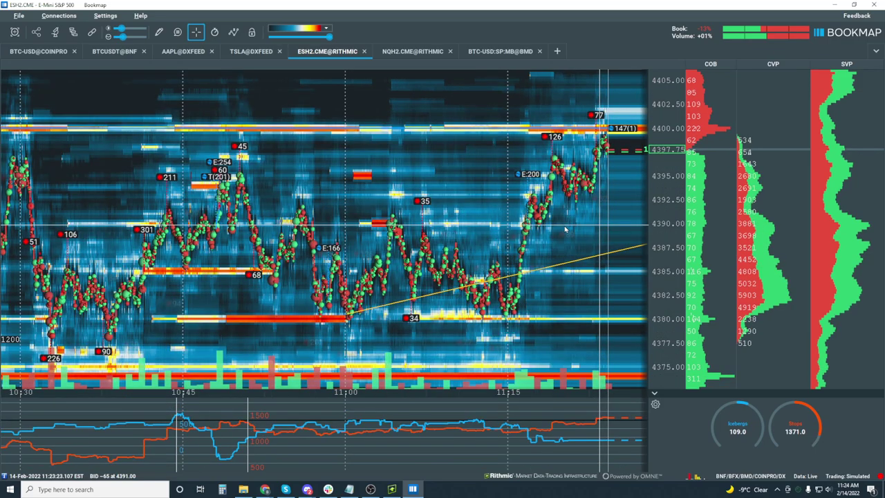
pyautogui.scroll(-3, 564, 237)
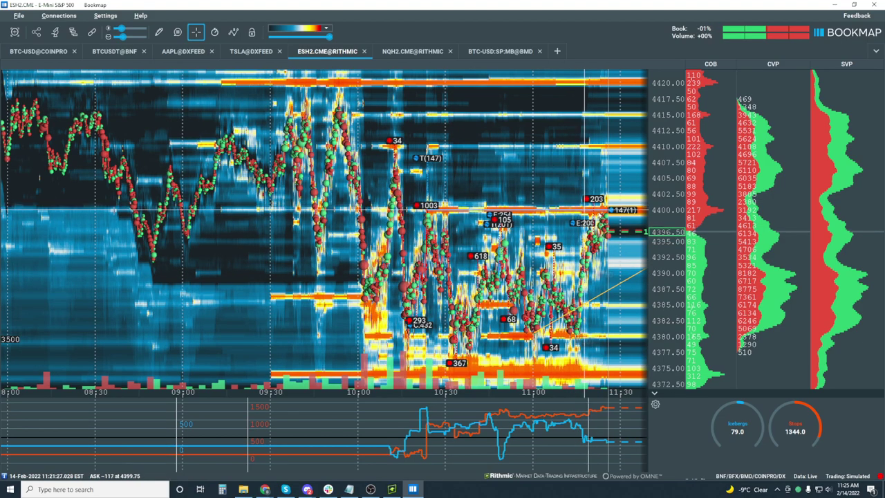
# Examine the test of the 4400.00 liquidity around 11:25:05 at second-level detail, together with the Icebergs and Stops lines.
pyautogui.scroll(5, 426, 259)
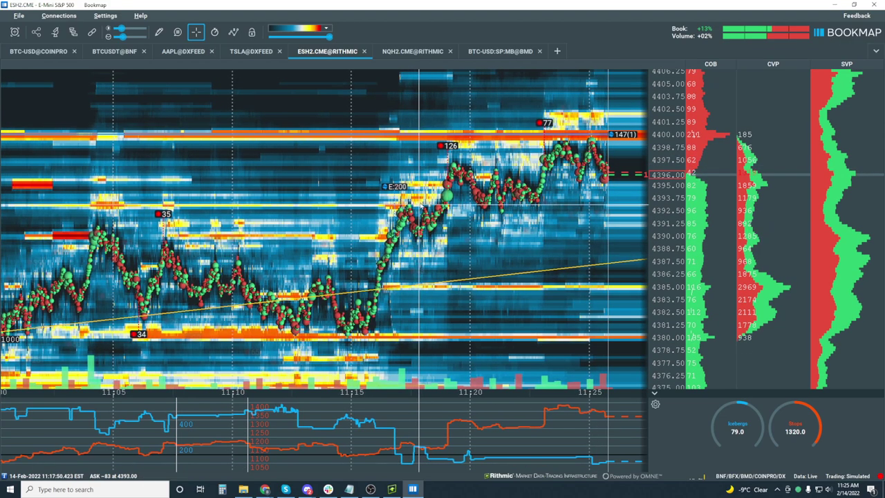
pyautogui.scroll(4, 564, 178)
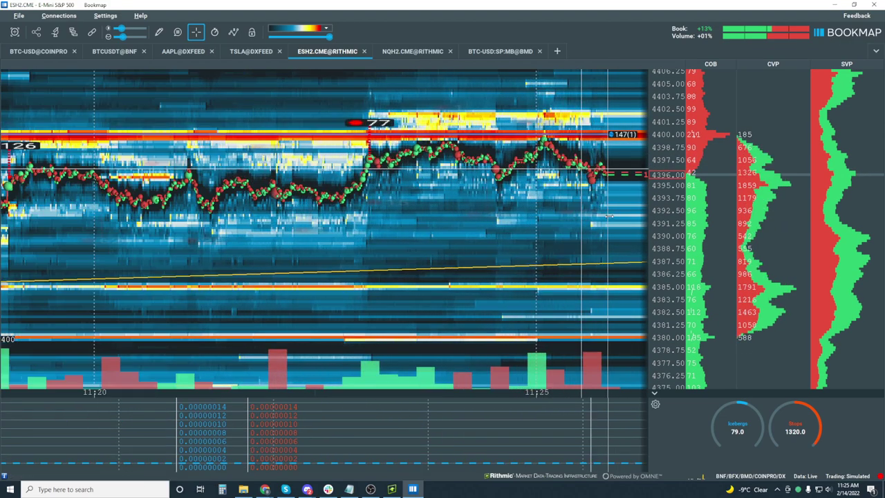
pyautogui.scroll(5, 669, 226)
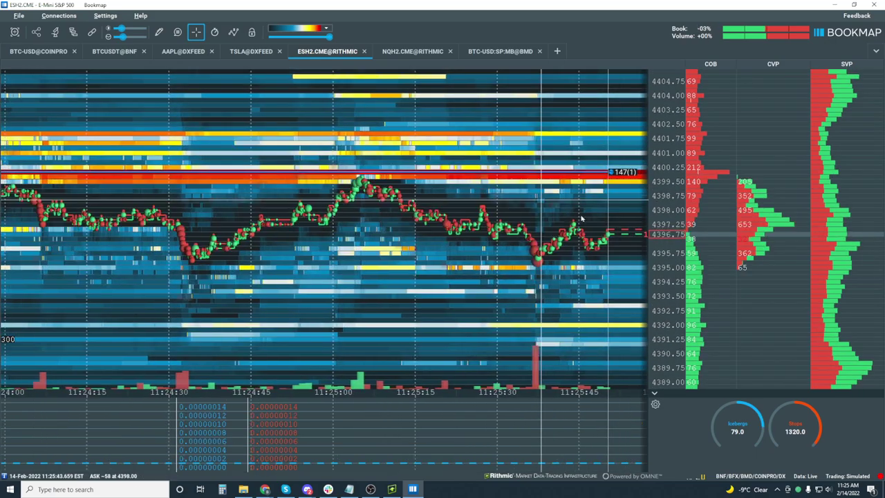
pyautogui.scroll(3, 669, 226)
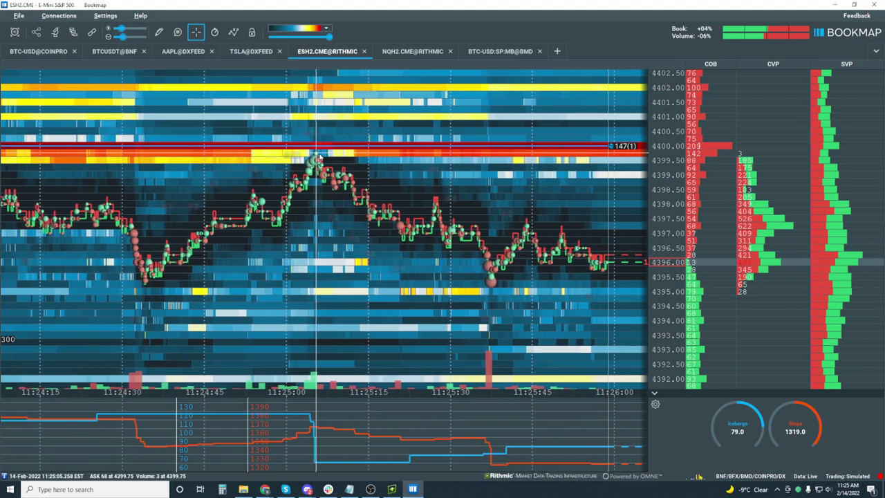
# Widen the ESH2 view to about 11:05 and review the 126 and 77 stop markers along the approach to 4400.00.
pyautogui.scroll(-5, 403, 257)
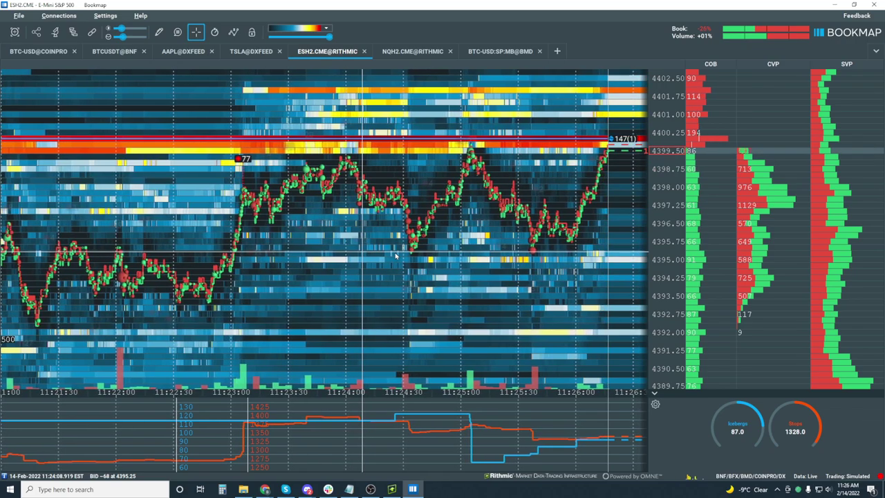
pyautogui.scroll(-5, 299, 210)
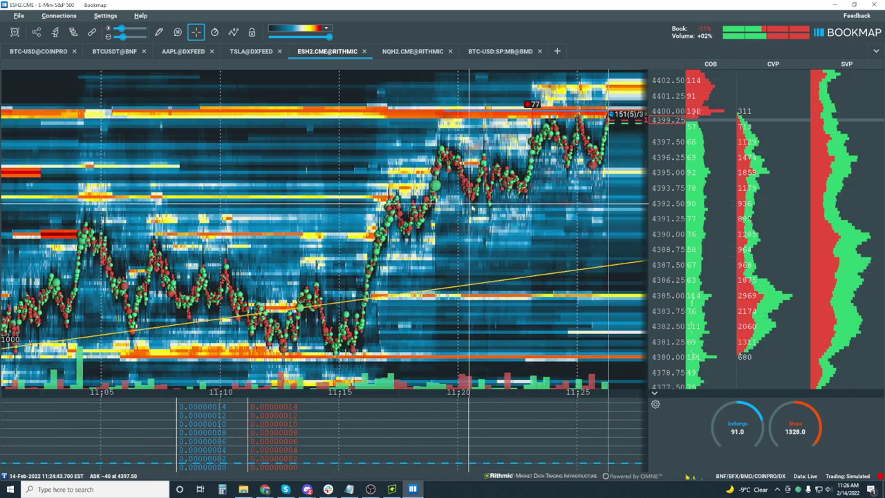
pyautogui.moveTo(668, 154); pyautogui.dragTo(671, 221)
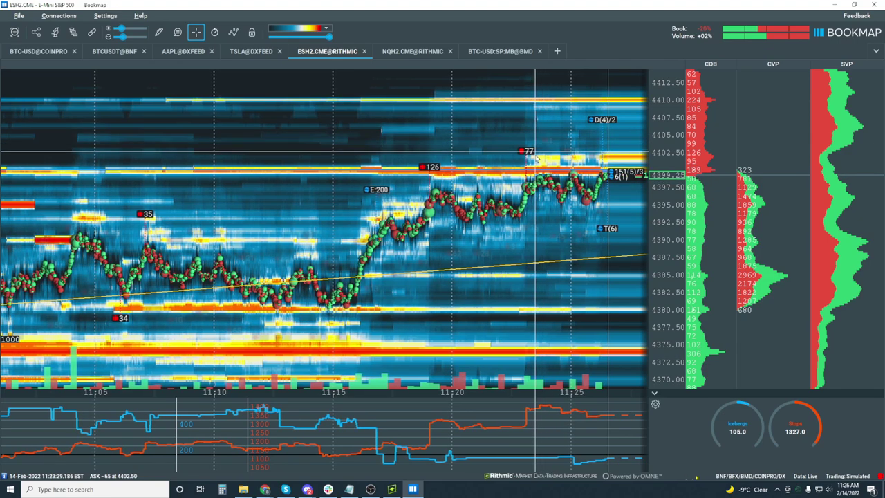
pyautogui.scroll(3, 546, 145)
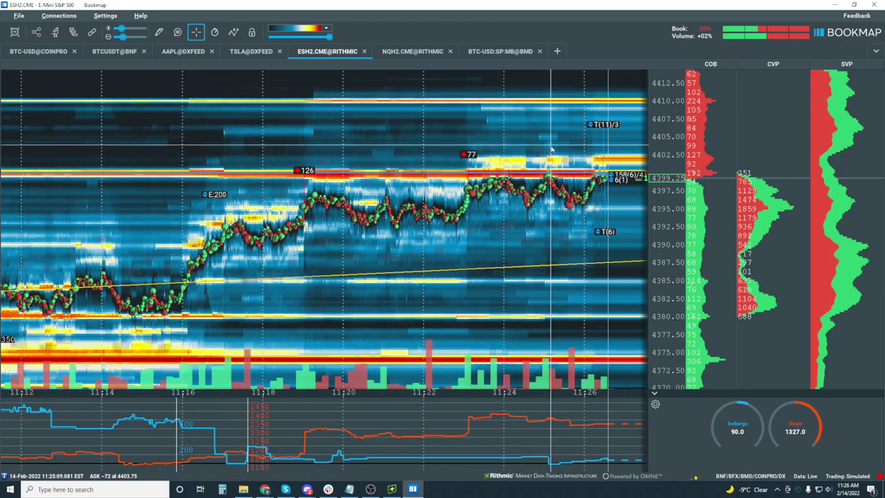
pyautogui.scroll(3, 672, 192)
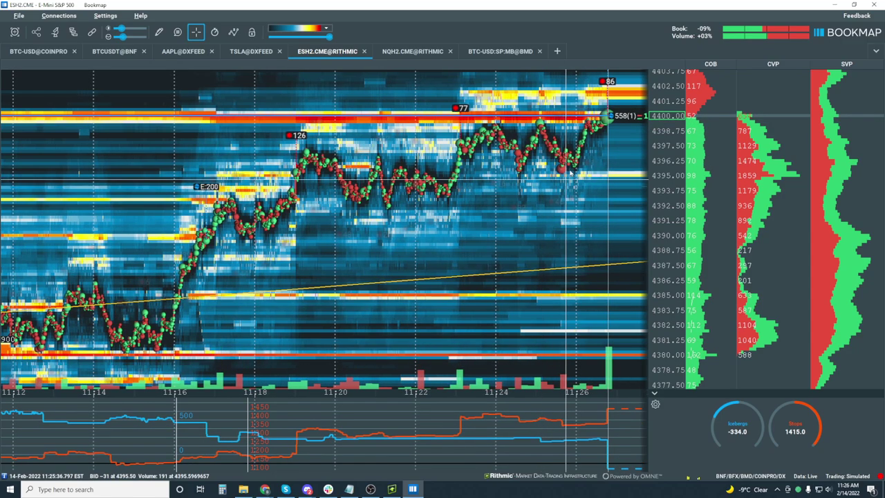
# Examine the live trades and resting orders just below 4400.00 around 11:27:04 to 11:27:18 at second-level detail.
pyautogui.scroll(3, 606, 148)
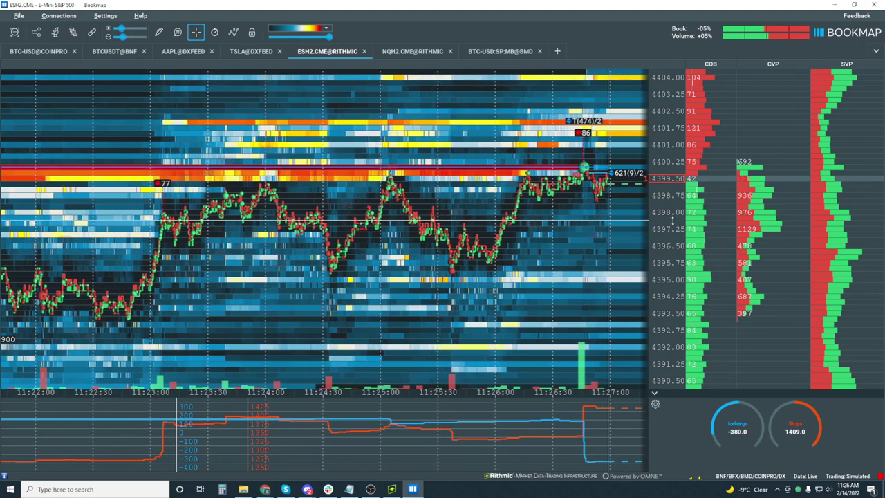
pyautogui.scroll(5, 591, 172)
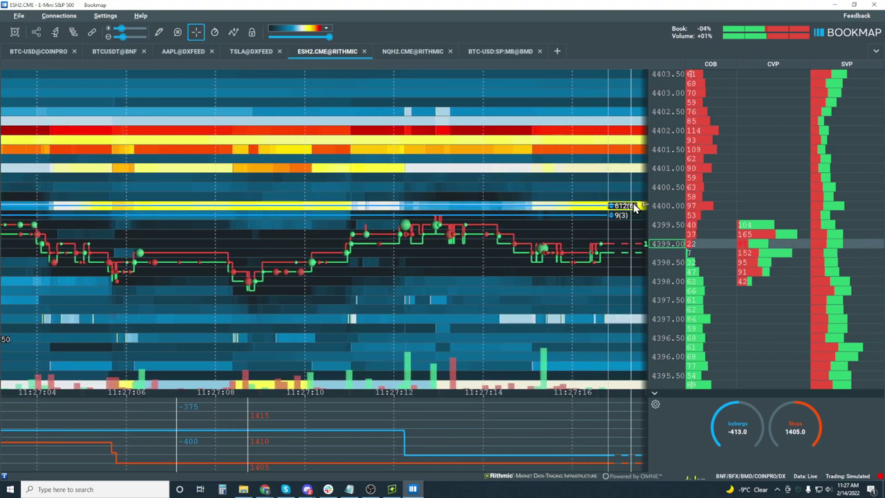
pyautogui.scroll(-5, 503, 223)
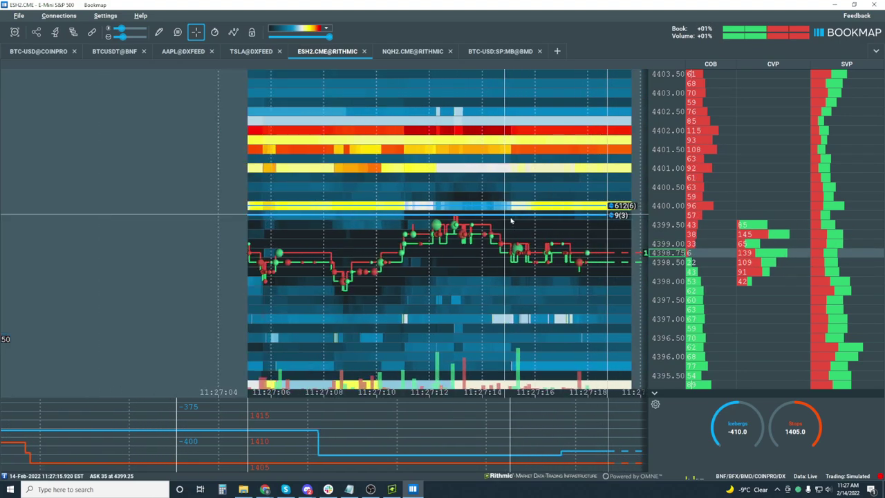
# Examine the ESH2 break above 4400.00 near 11:27:27, including the 137 stop marker and the moved order line at 4402.50.
pyautogui.scroll(-5, 502, 223)
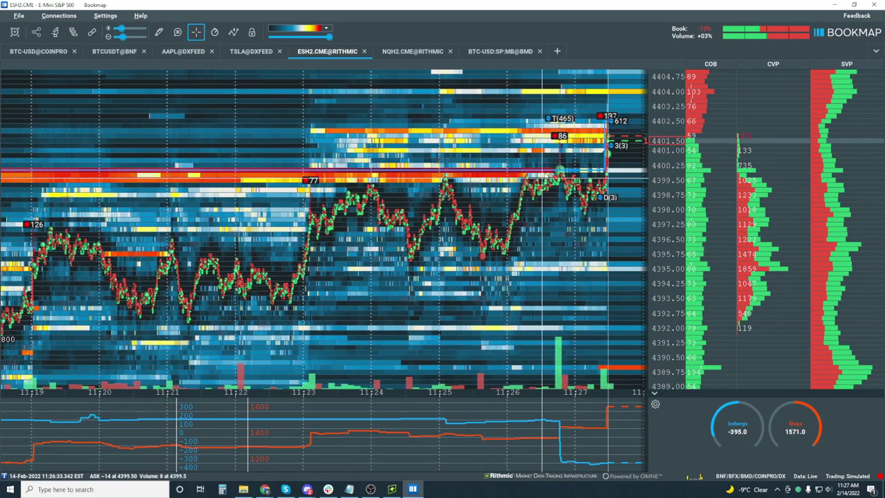
pyautogui.scroll(3, 565, 150)
pyautogui.scroll(2, 566, 150)
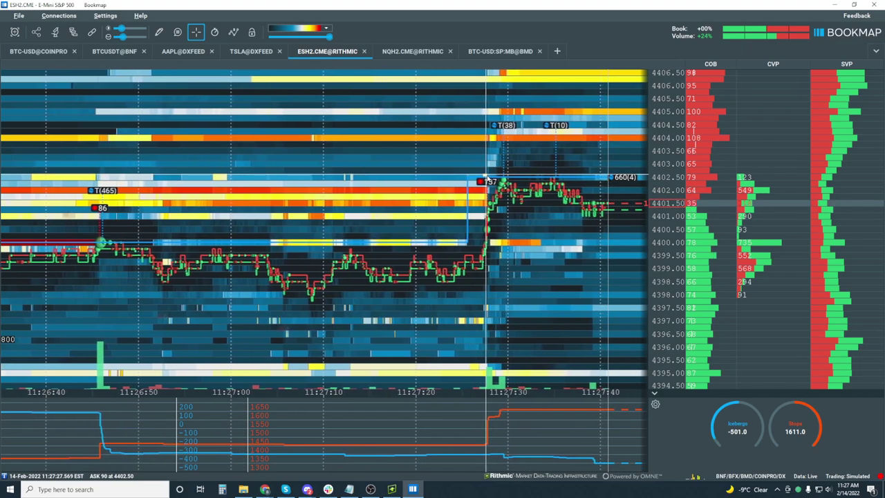
pyautogui.scroll(-2, 472, 200)
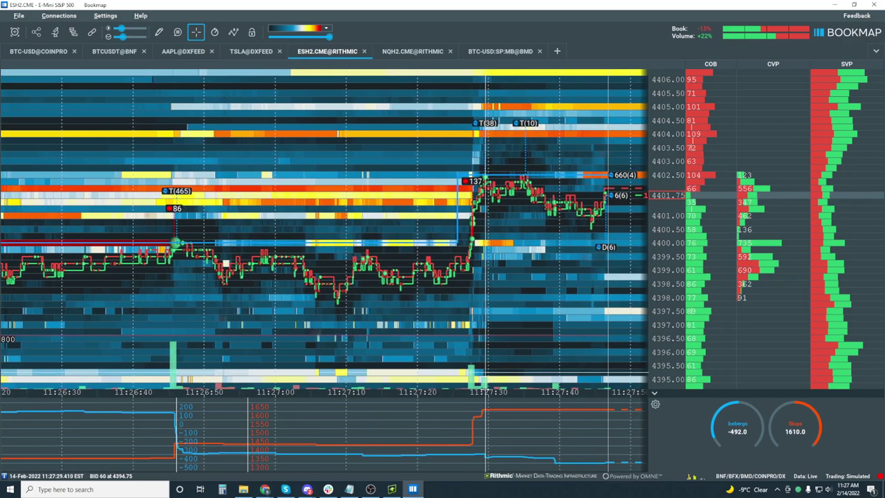
# Examine the ESH2 stop and iceberg markers above 4402.50 around 11:28, and compare the move with overnight price action since 13 Feb 22:00.
pyautogui.scroll(-5, 454, 204)
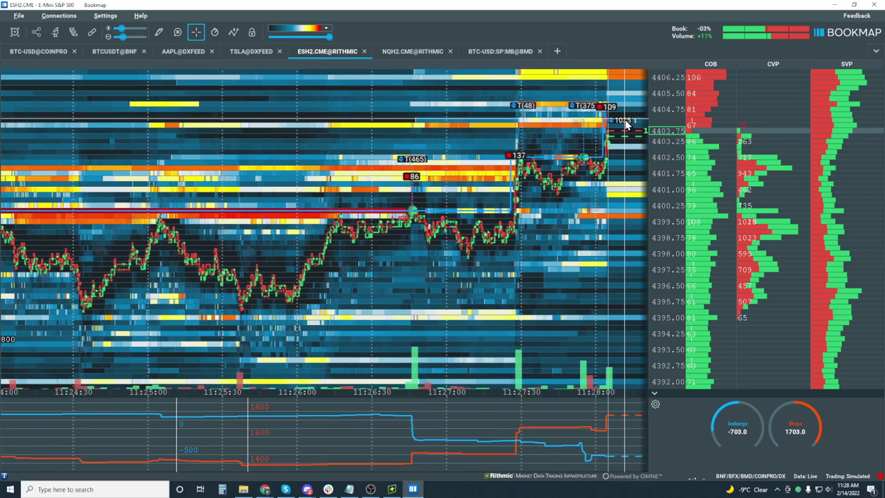
pyautogui.scroll(2, 586, 161)
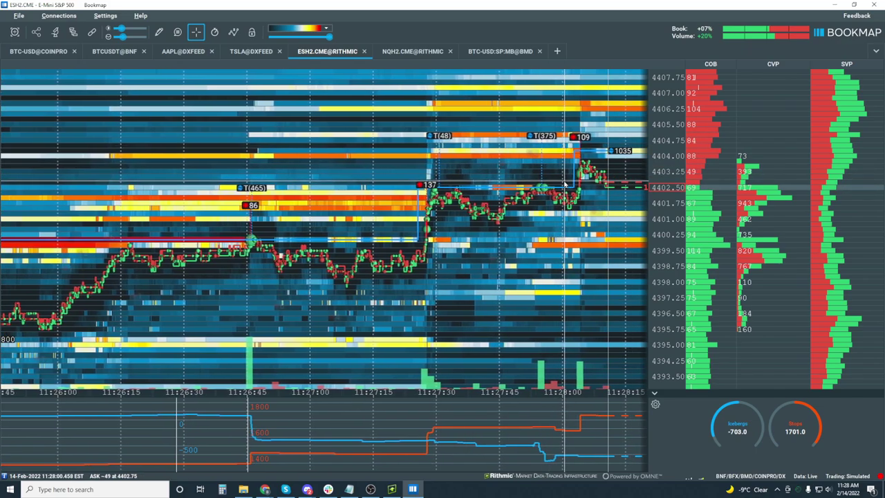
pyautogui.scroll(-5, 564, 191)
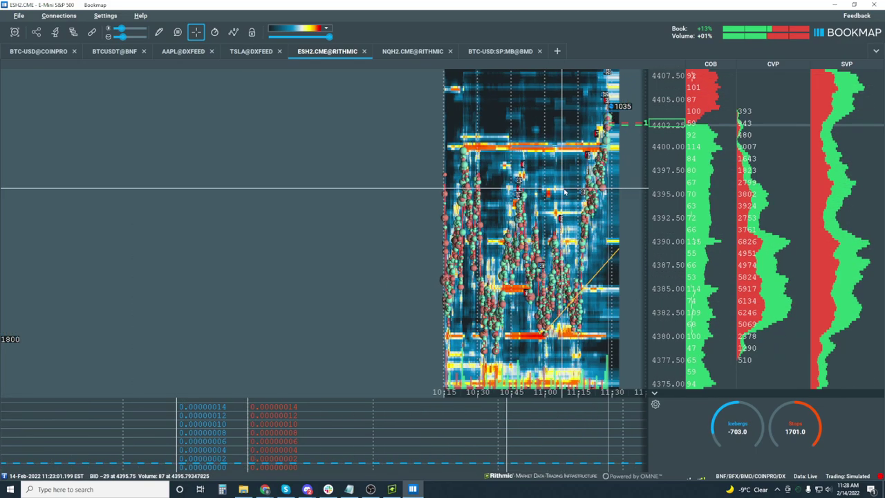
pyautogui.scroll(-8, 564, 190)
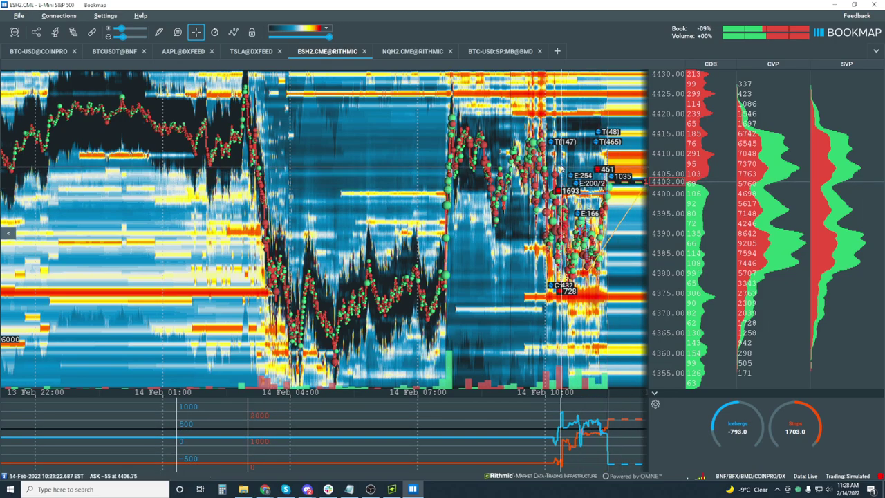
pyautogui.scroll(3, 565, 164)
pyautogui.scroll(4, 565, 164)
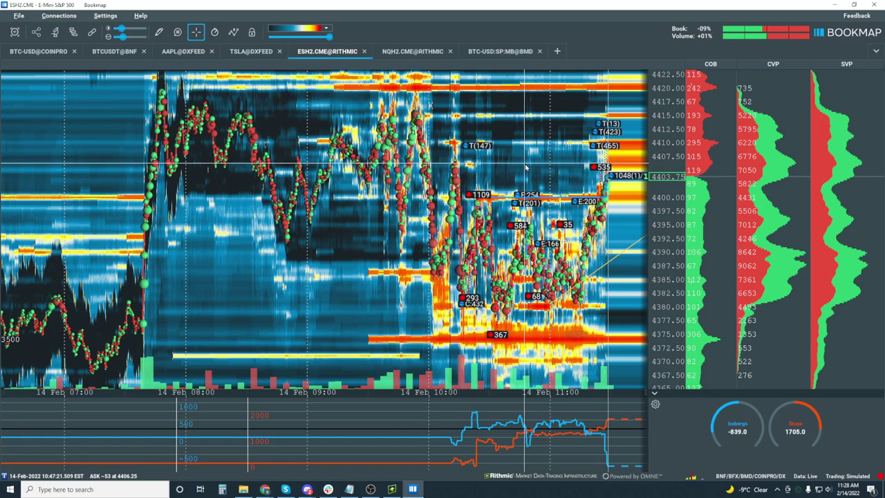
# Examine the ESH2 climb from 4380.00 through the 4400.00 liquidity between about 11:00 and 11:30, together with the Icebergs and Stops lines.
pyautogui.scroll(5, 525, 168)
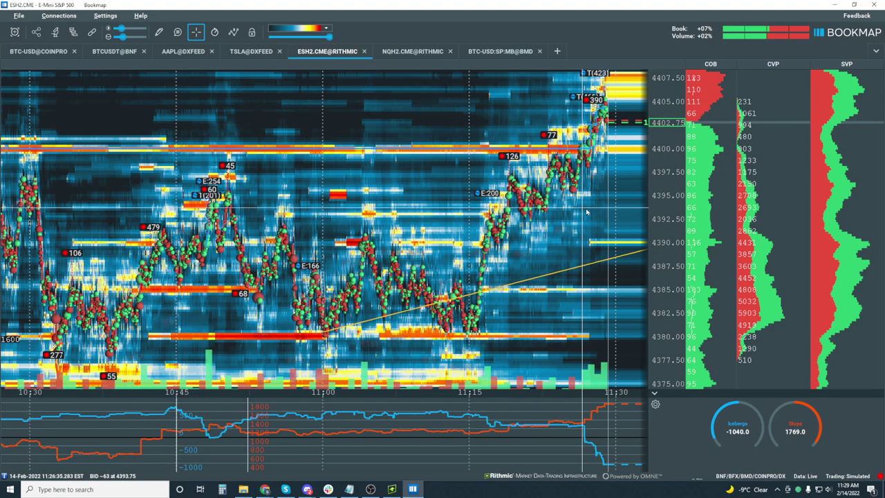
pyautogui.scroll(-5, 437, 220)
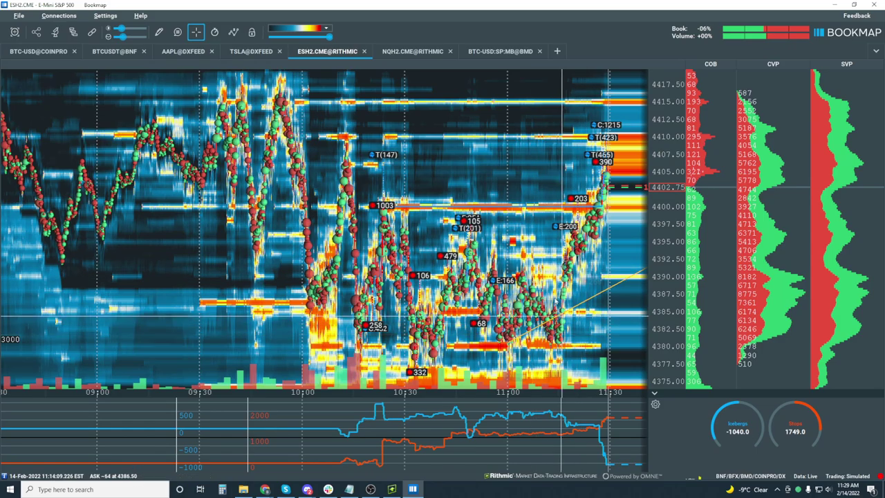
pyautogui.scroll(5, 561, 316)
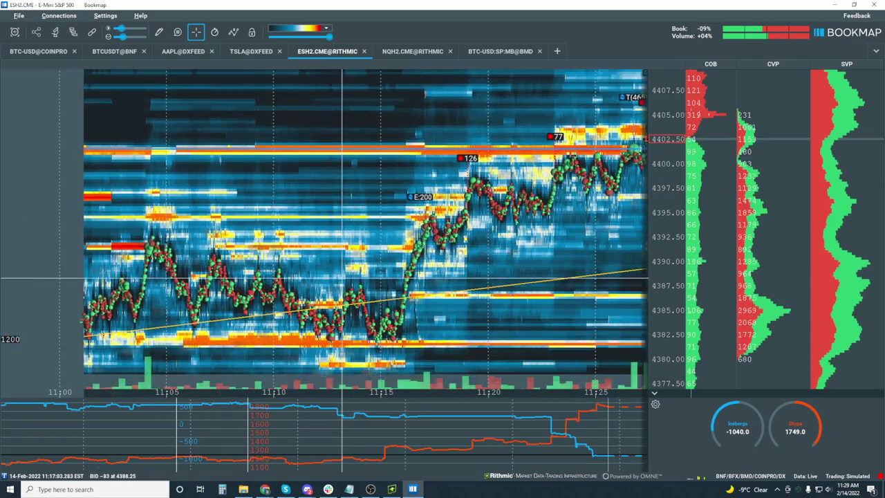
pyautogui.scroll(5, 342, 279)
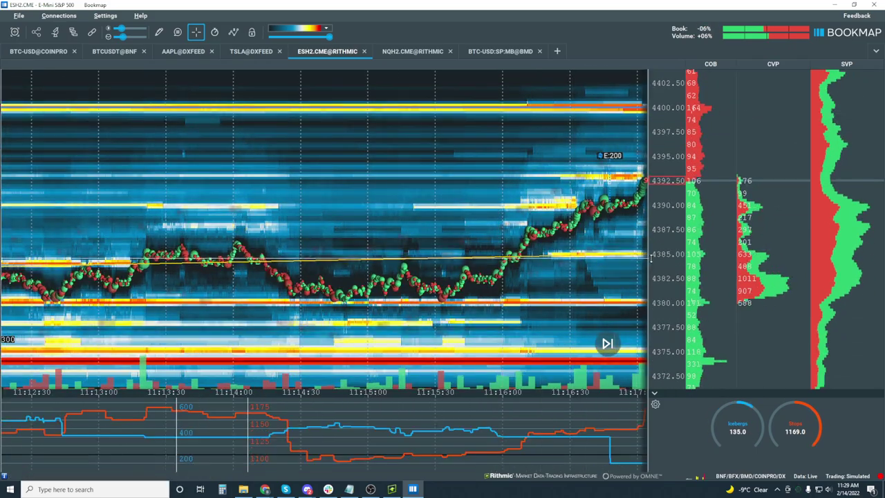
pyautogui.scroll(-3, 577, 235)
pyautogui.scroll(-3, 578, 235)
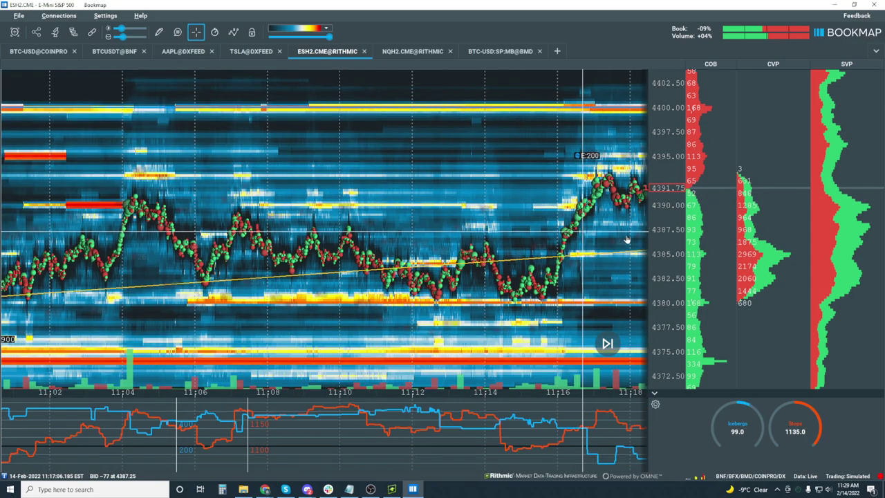
pyautogui.scroll(-3, 540, 227)
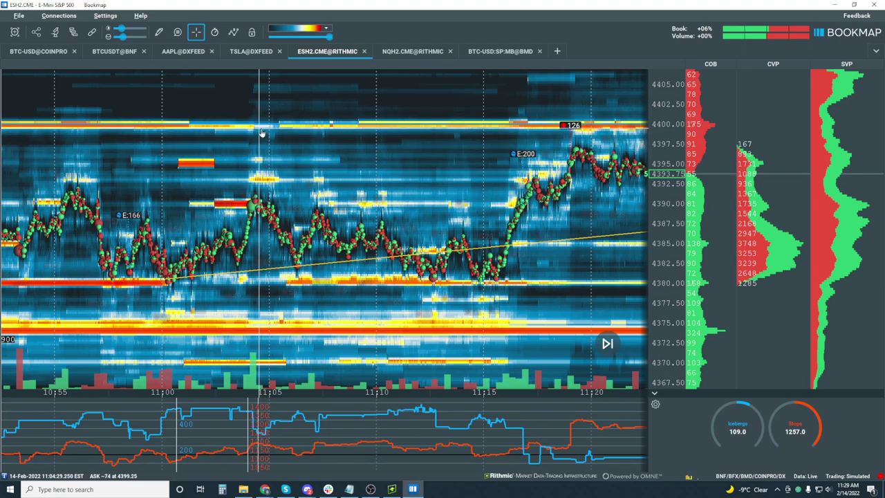
pyautogui.scroll(-2, 265, 149)
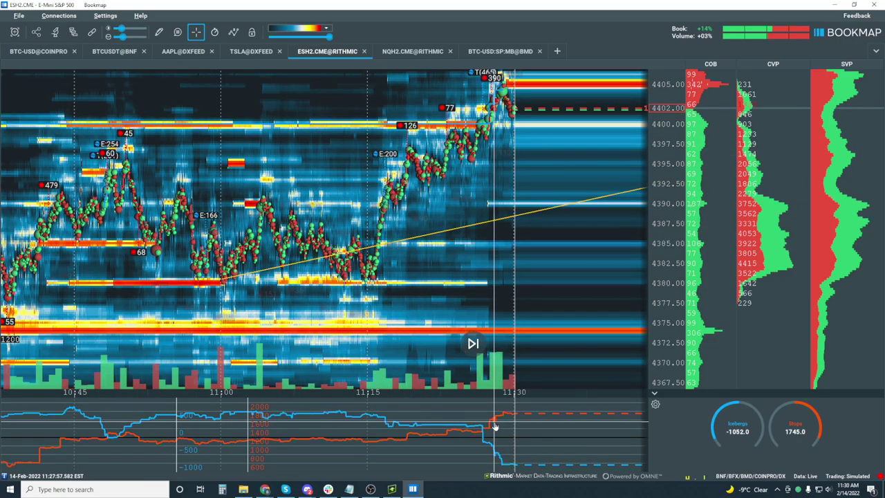
pyautogui.scroll(-2, 467, 156)
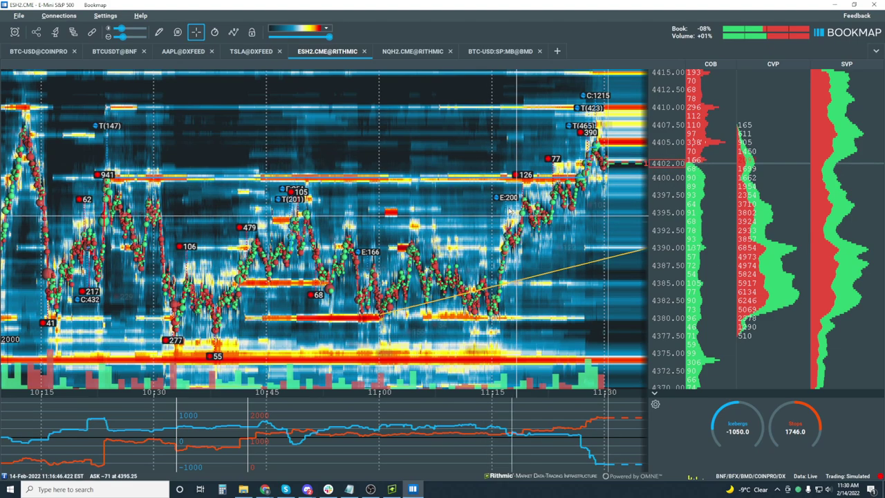
# Switch to Rithmic Trader Pro and review the hourly ESH2 chart's session-hours and bar display options.
pyautogui.click(385, 490)
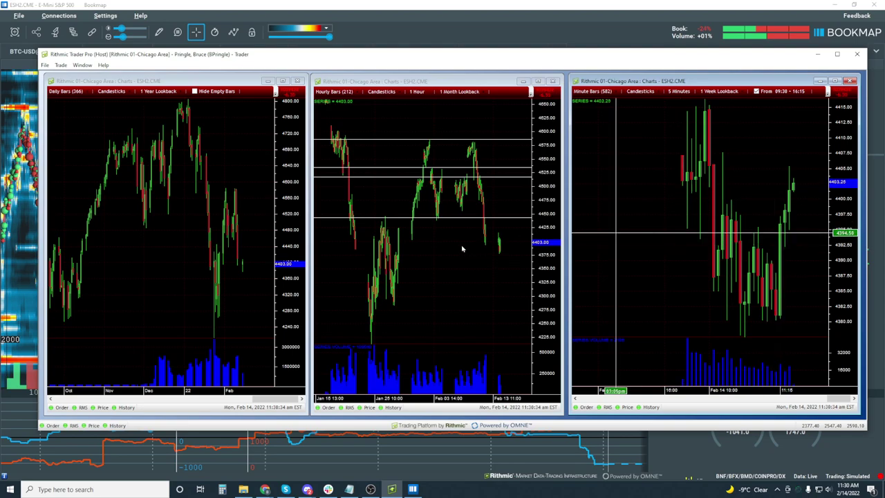
pyautogui.click(486, 275)
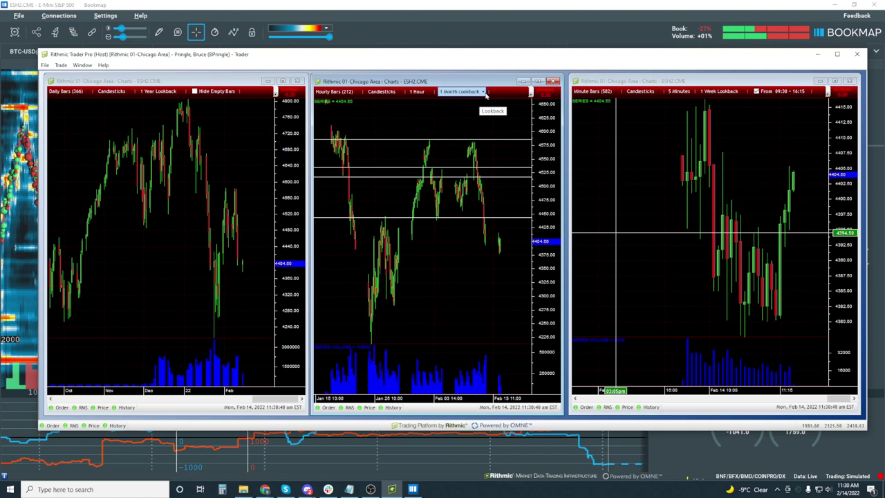
pyautogui.click(530, 93)
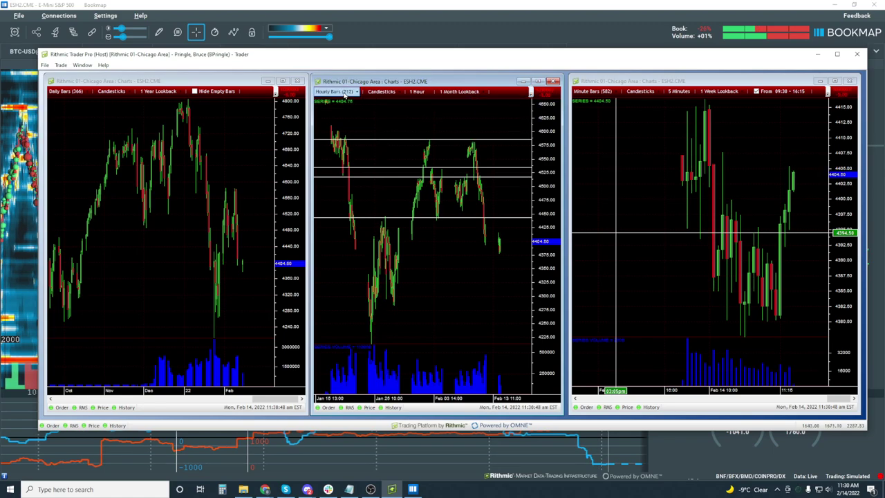
pyautogui.click(338, 92)
pyautogui.click(431, 122)
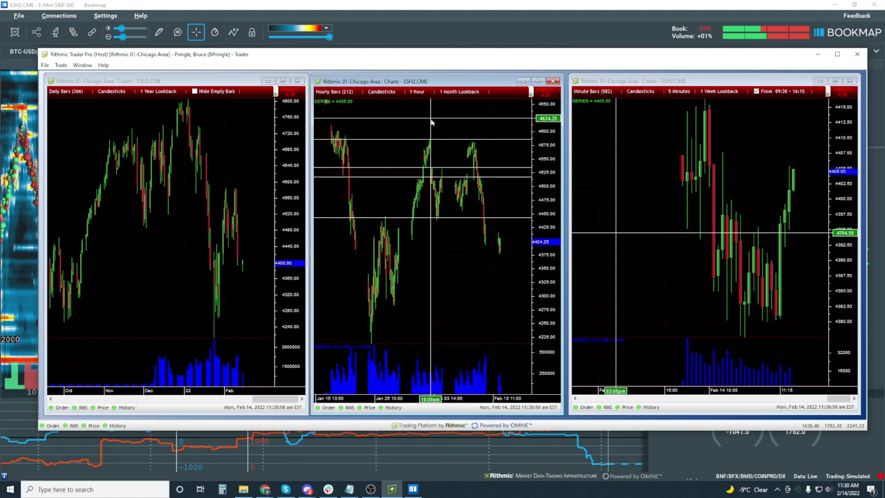
pyautogui.click(531, 92)
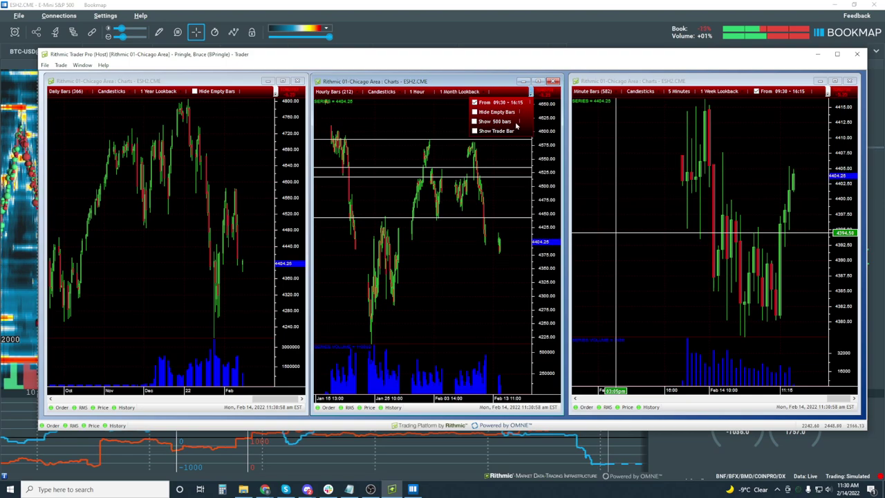
pyautogui.click(428, 104)
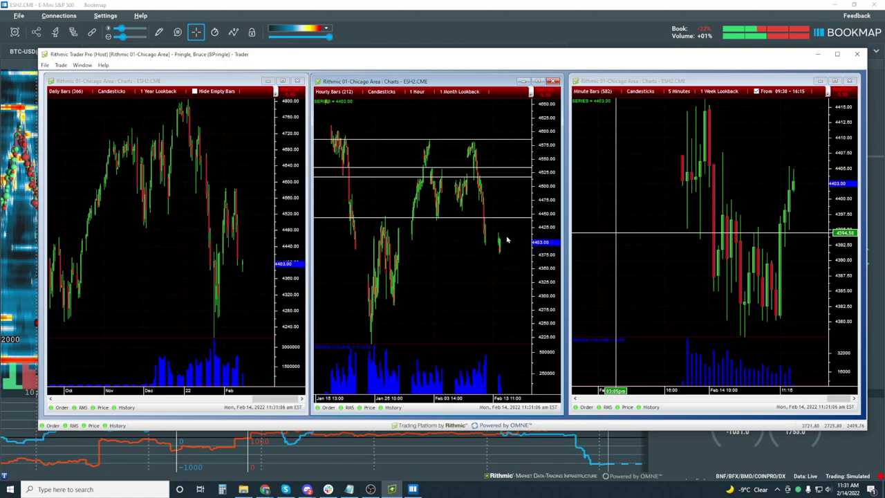
pyautogui.click(531, 93)
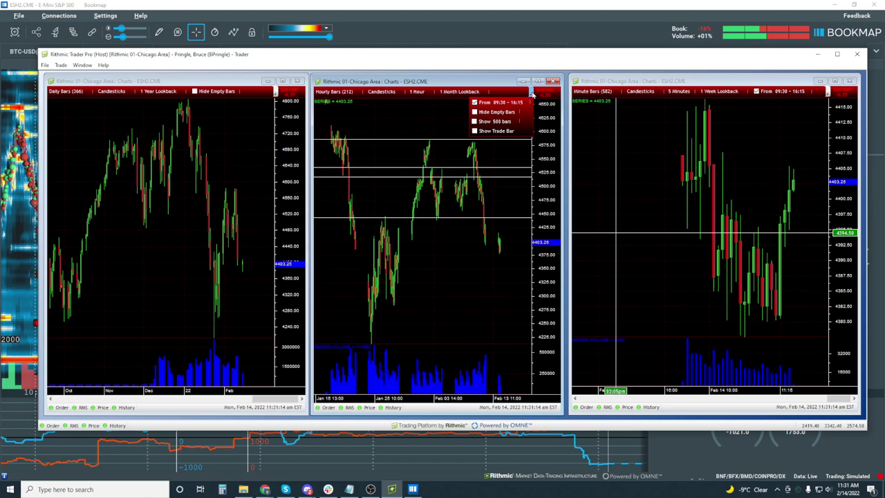
# Compare the 1 Week and 1 Month lookbacks on the hourly ESH2 chart, leaving it set to 1 Week.
pyautogui.click(485, 93)
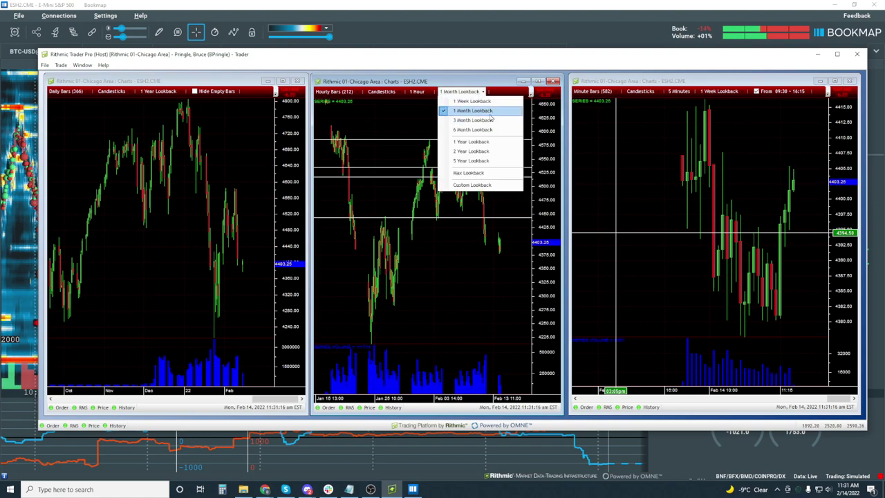
pyautogui.click(461, 113)
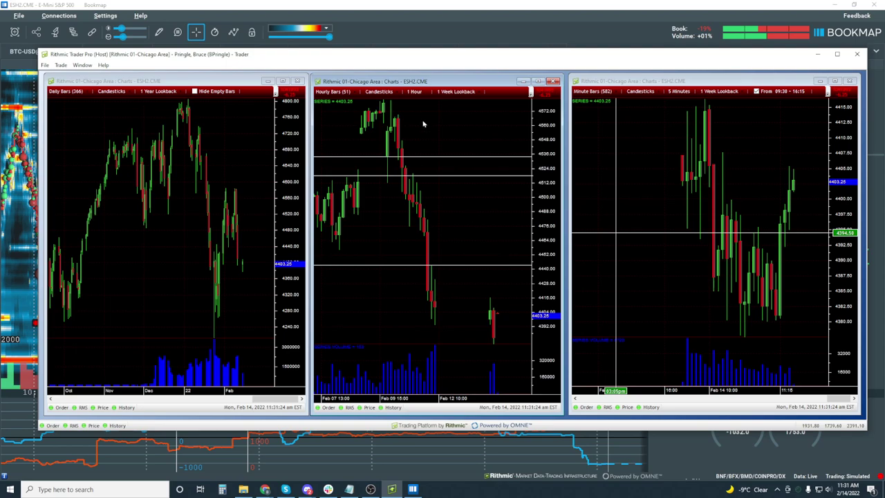
pyautogui.click(448, 93)
pyautogui.click(462, 121)
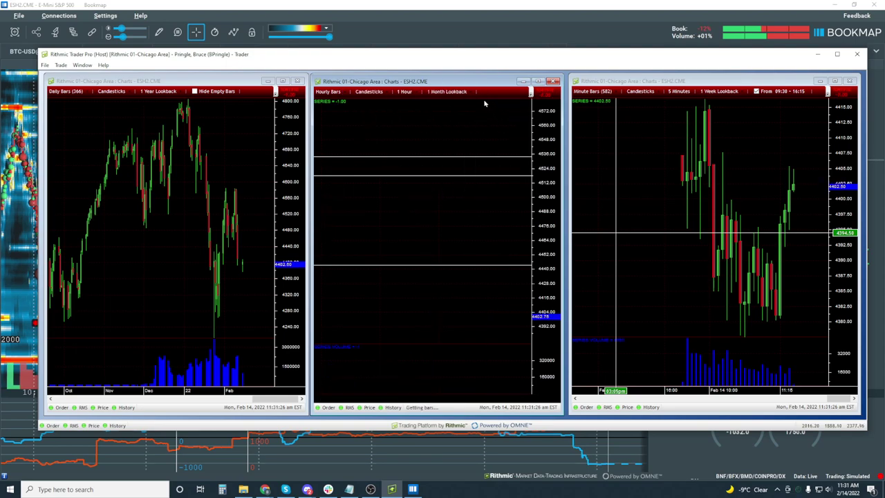
pyautogui.click(462, 93)
pyautogui.click(461, 113)
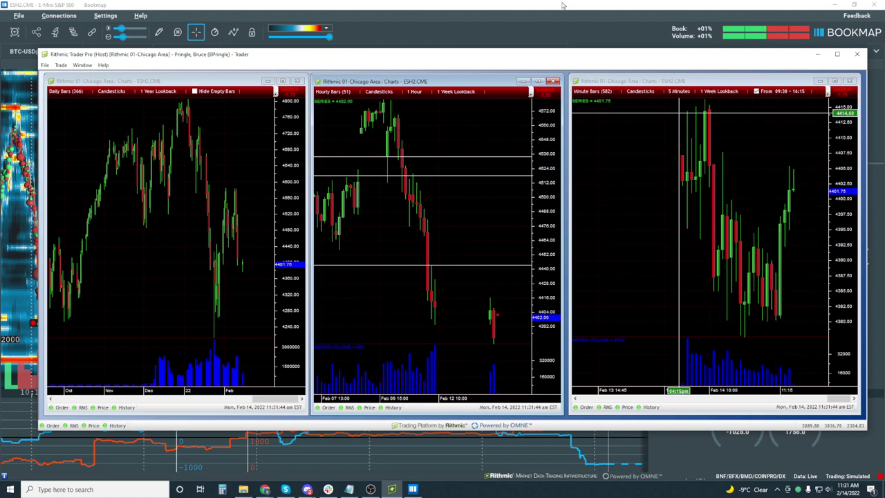
# Compare the Bookmap ESH2 heatmap with Rithmic's five-minute chart, and extend Bookmap's visible price range up to about 4420.00.
pyautogui.click(555, 37)
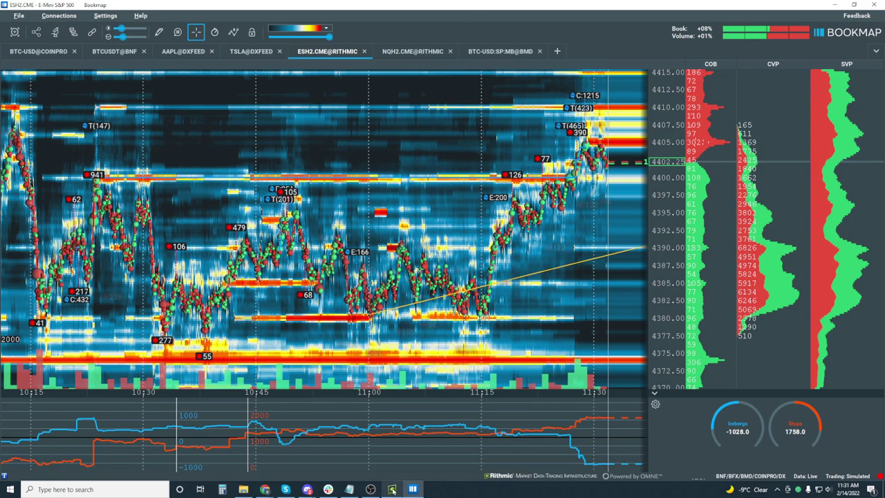
pyautogui.click(392, 489)
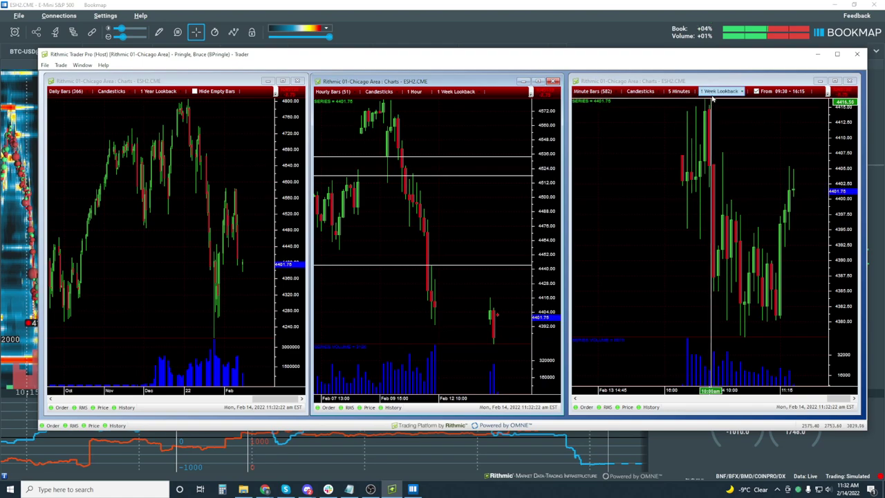
pyautogui.click(573, 8)
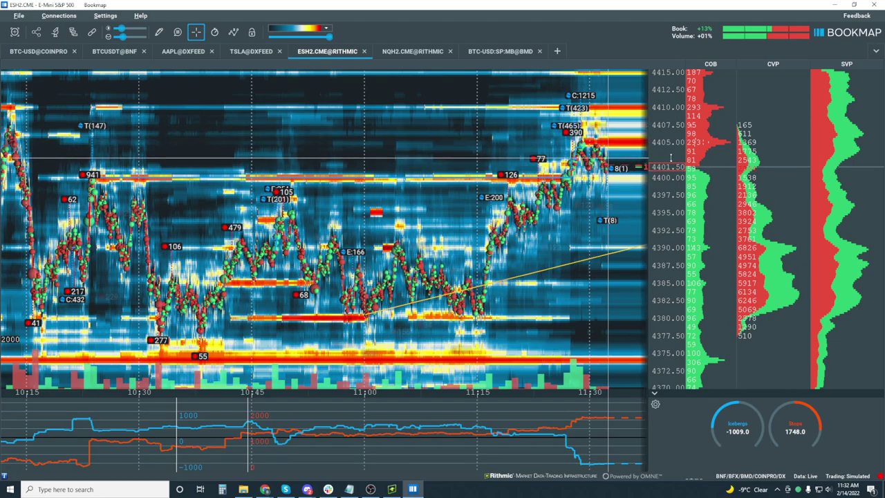
pyautogui.moveTo(670, 157); pyautogui.dragTo(672, 138)
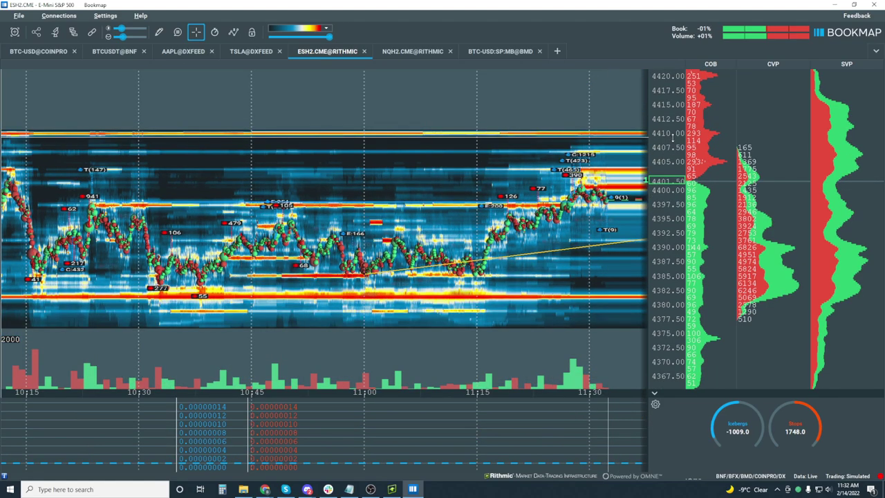